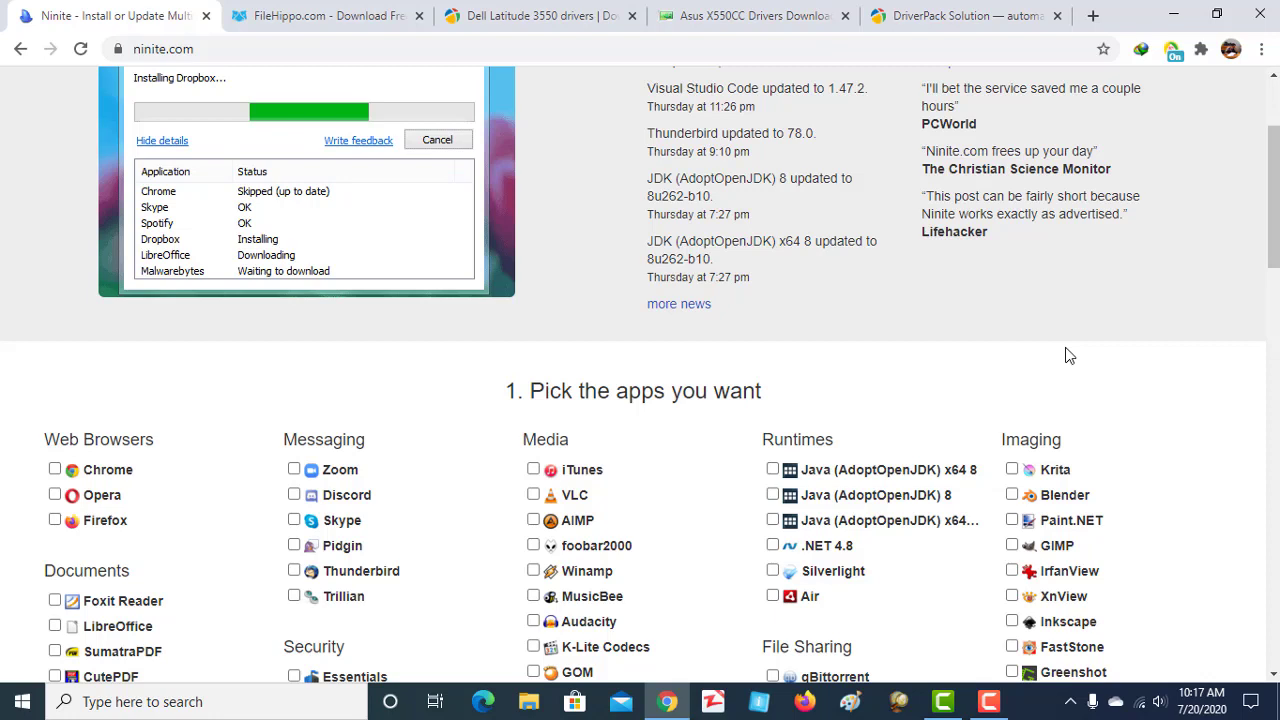
left_click(1173, 15)
left_click_drag(422, 36, 785, 319)
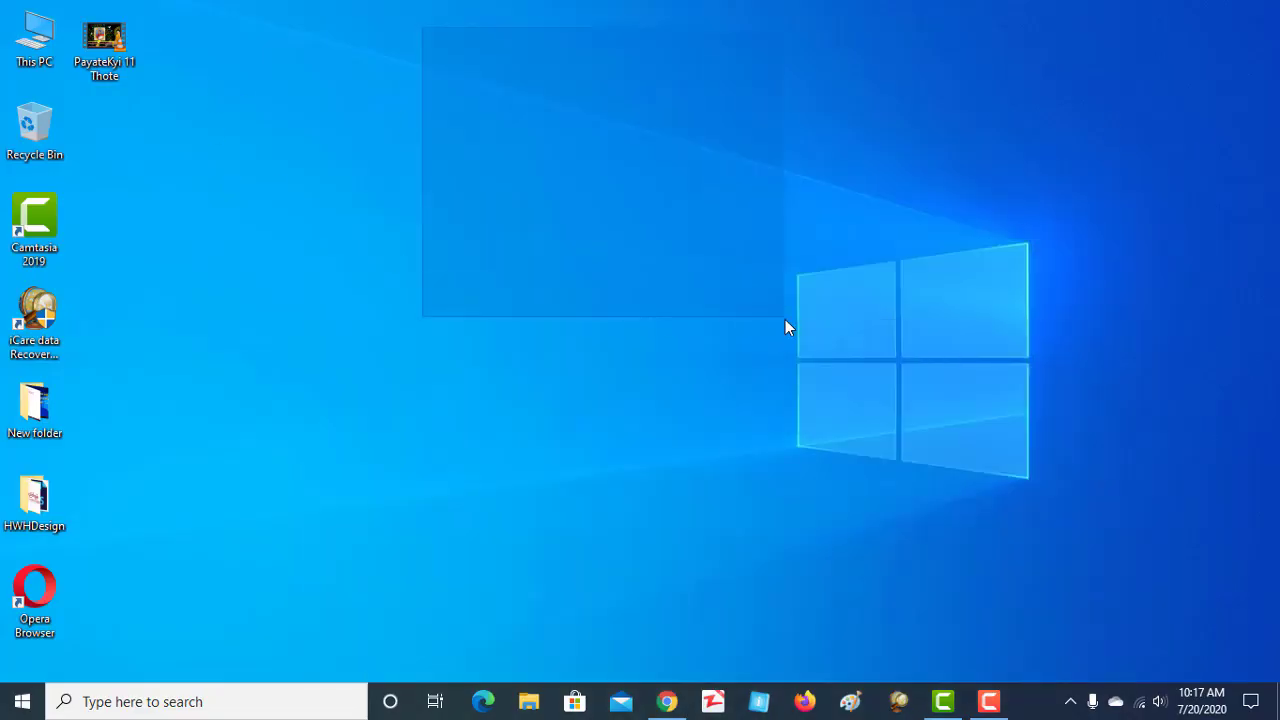
right_click(478, 172)
left_click(583, 230)
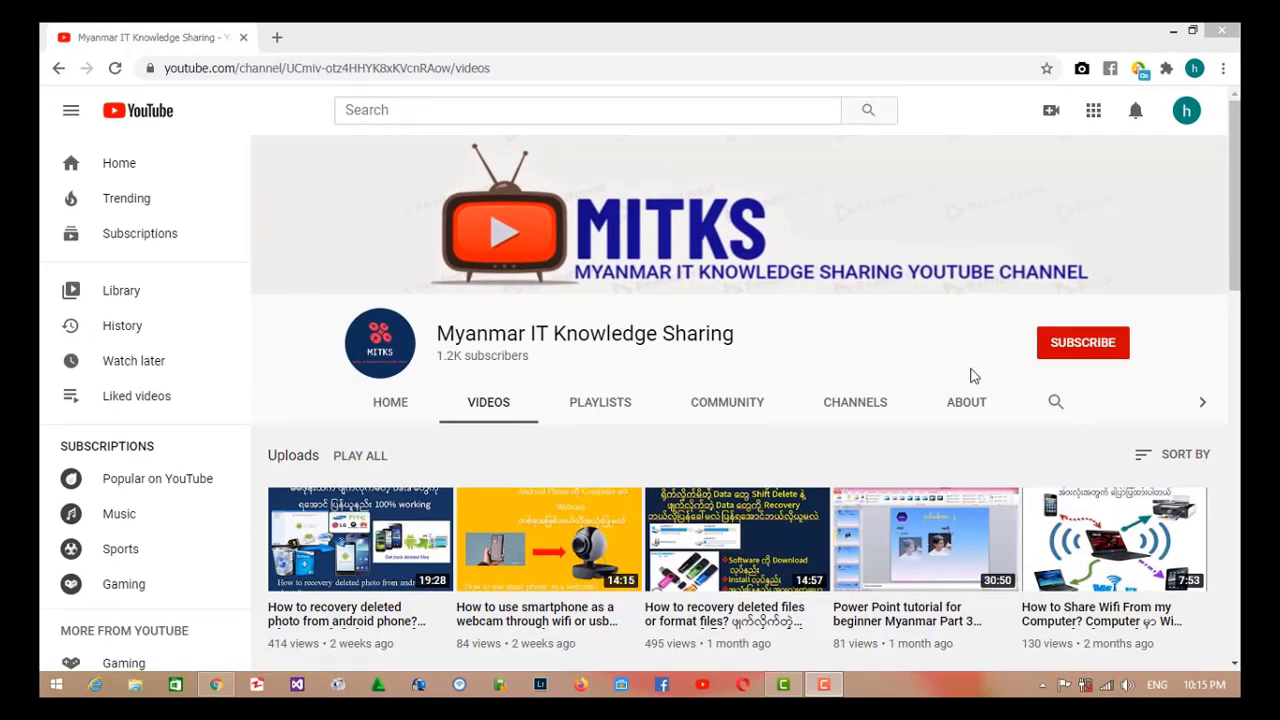
- Subscribe to the Myanmar IT Knowledge Sharing YouTube channel and set its notifications to All
left_click(1066, 350)
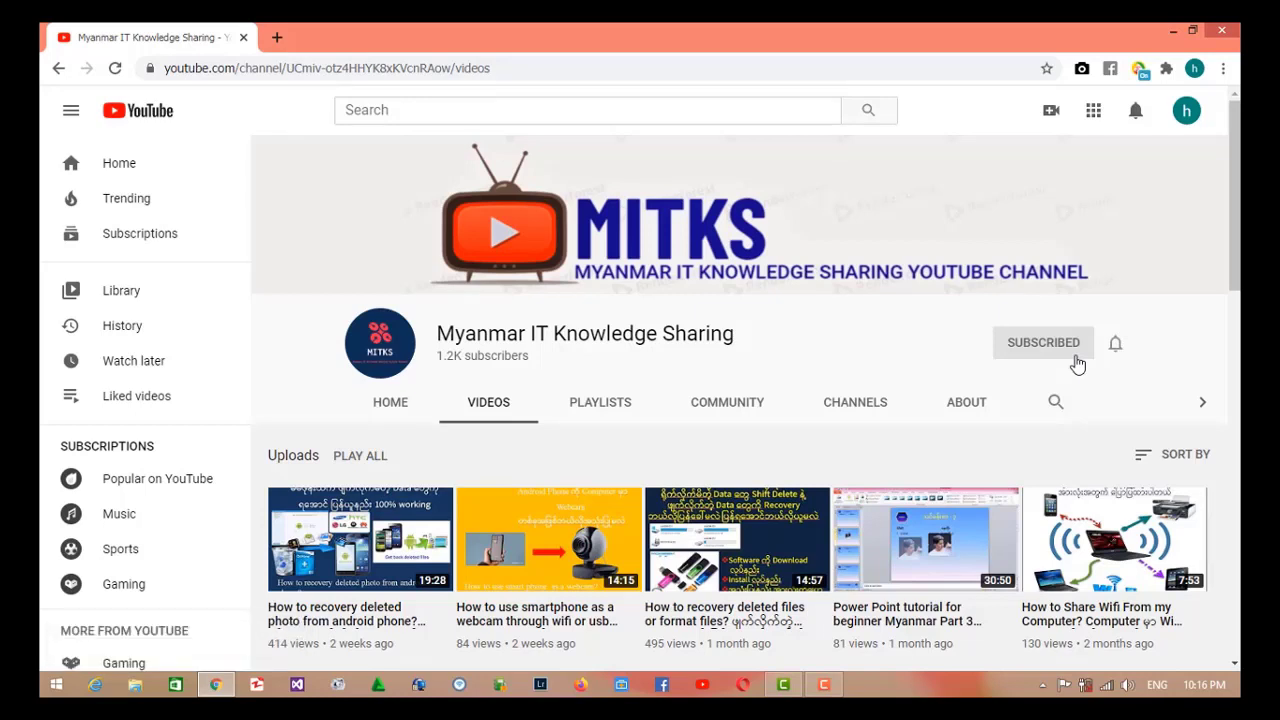
left_click(1116, 345)
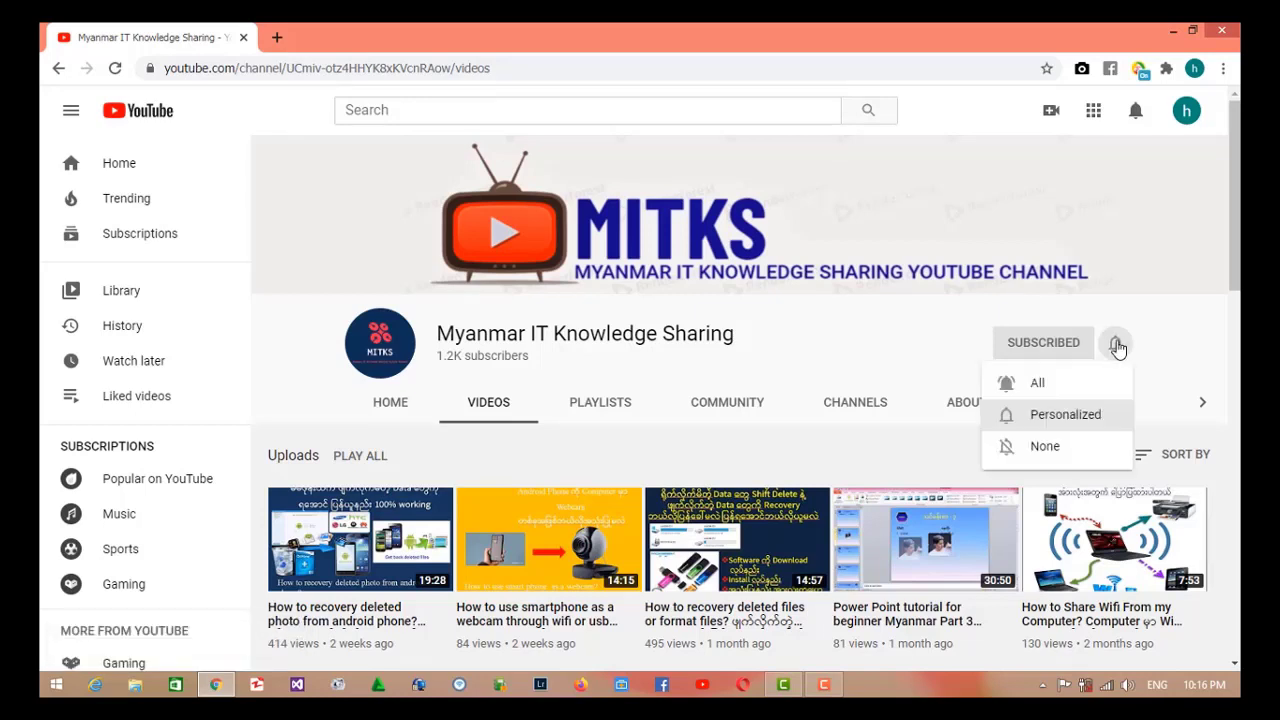
left_click(1069, 390)
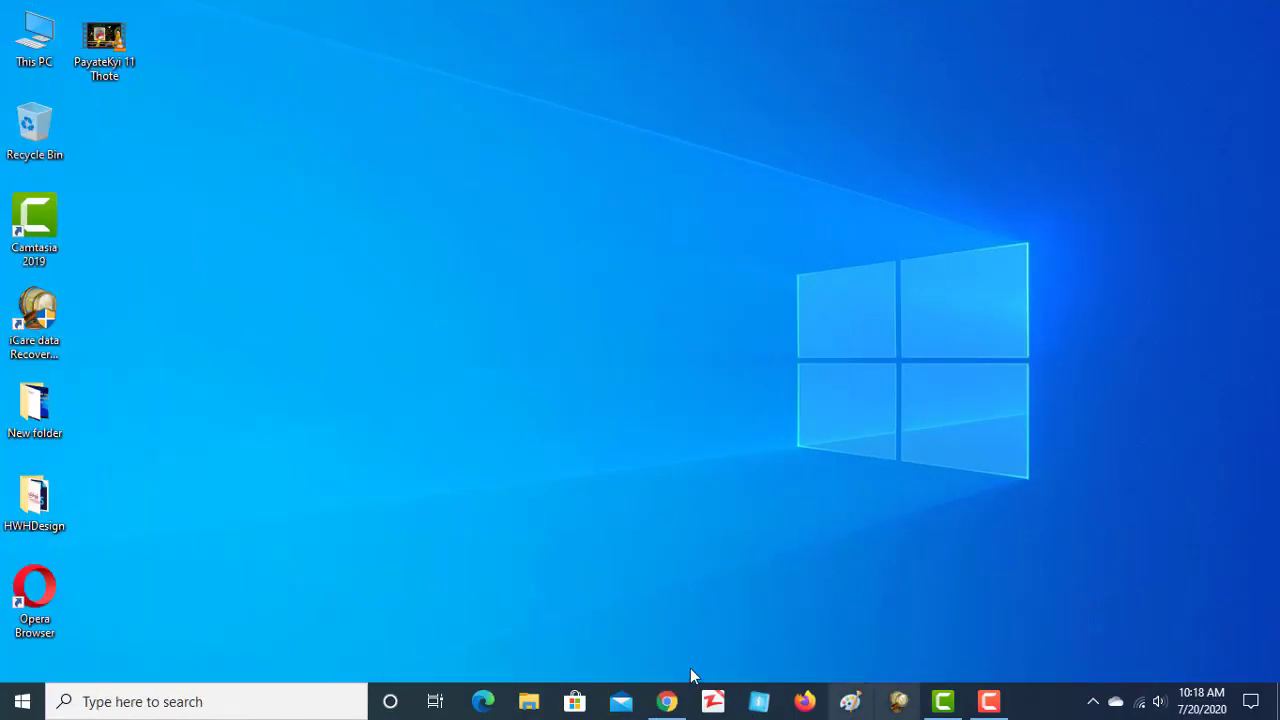
- Switch to the Chrome window and close the Dell Latitude 3550 drivers page, keeping the DriverPack search page open
left_click(663, 686)
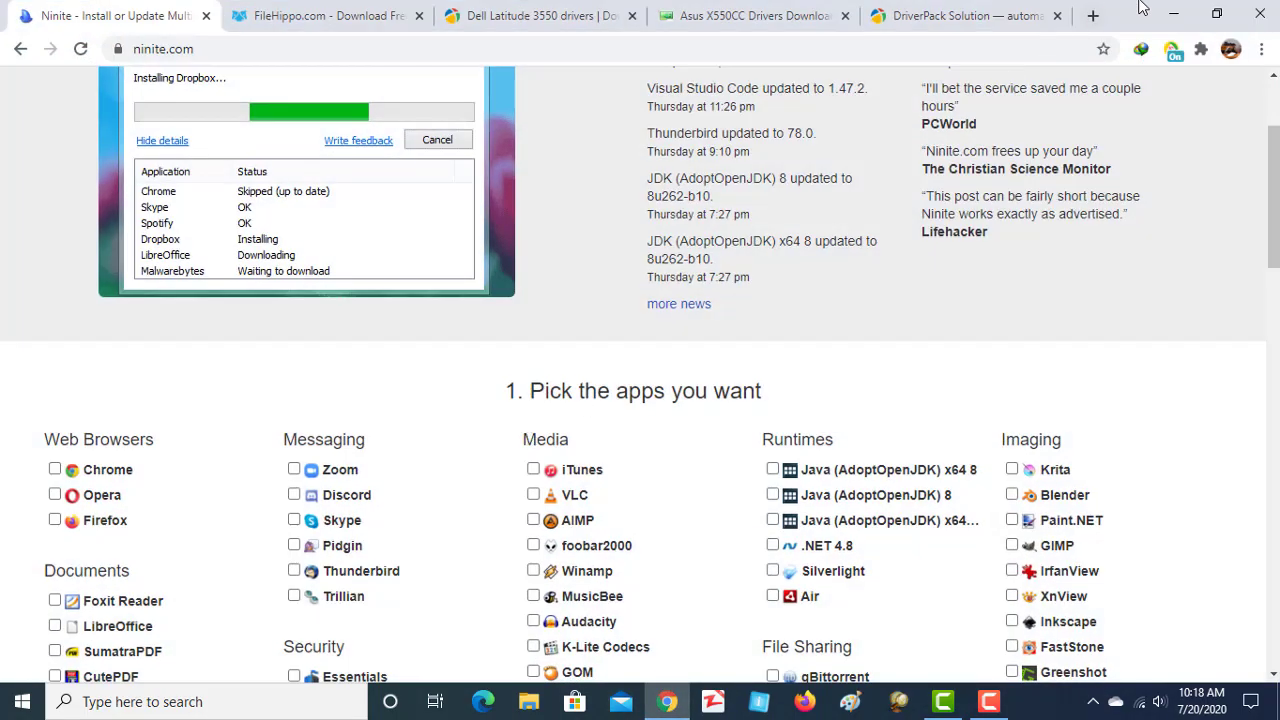
left_click(1174, 14)
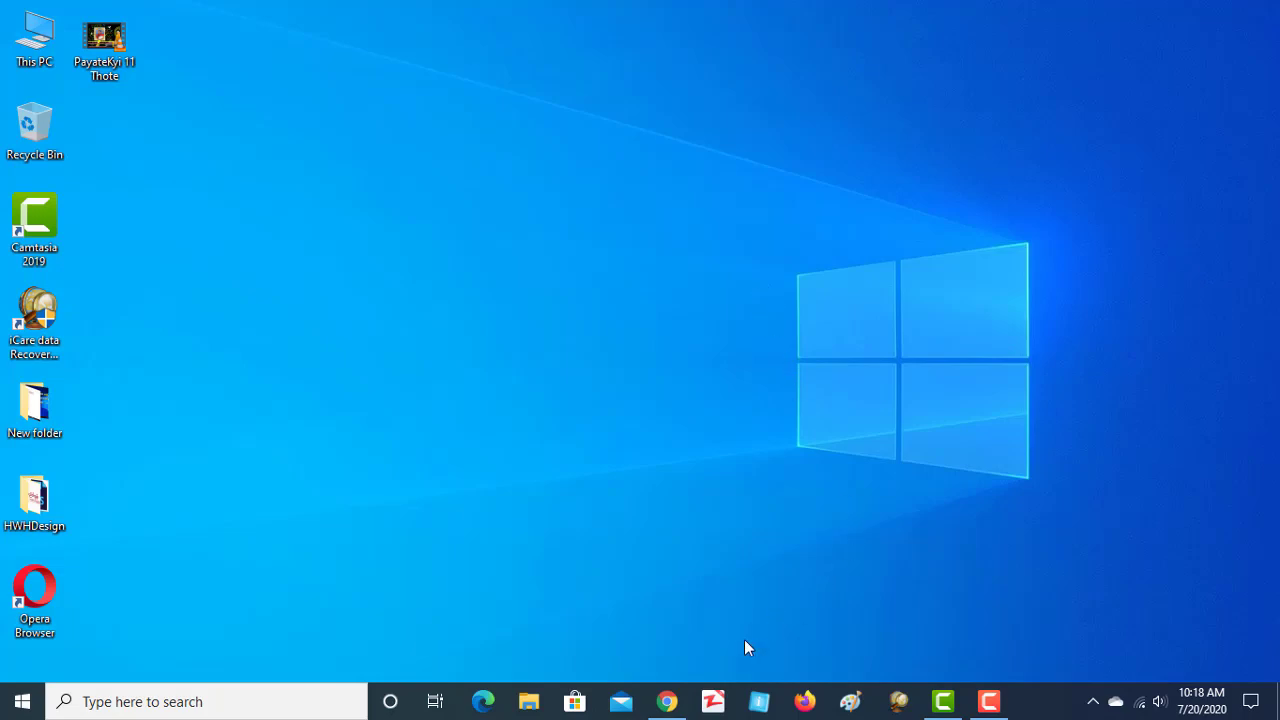
left_click(667, 701)
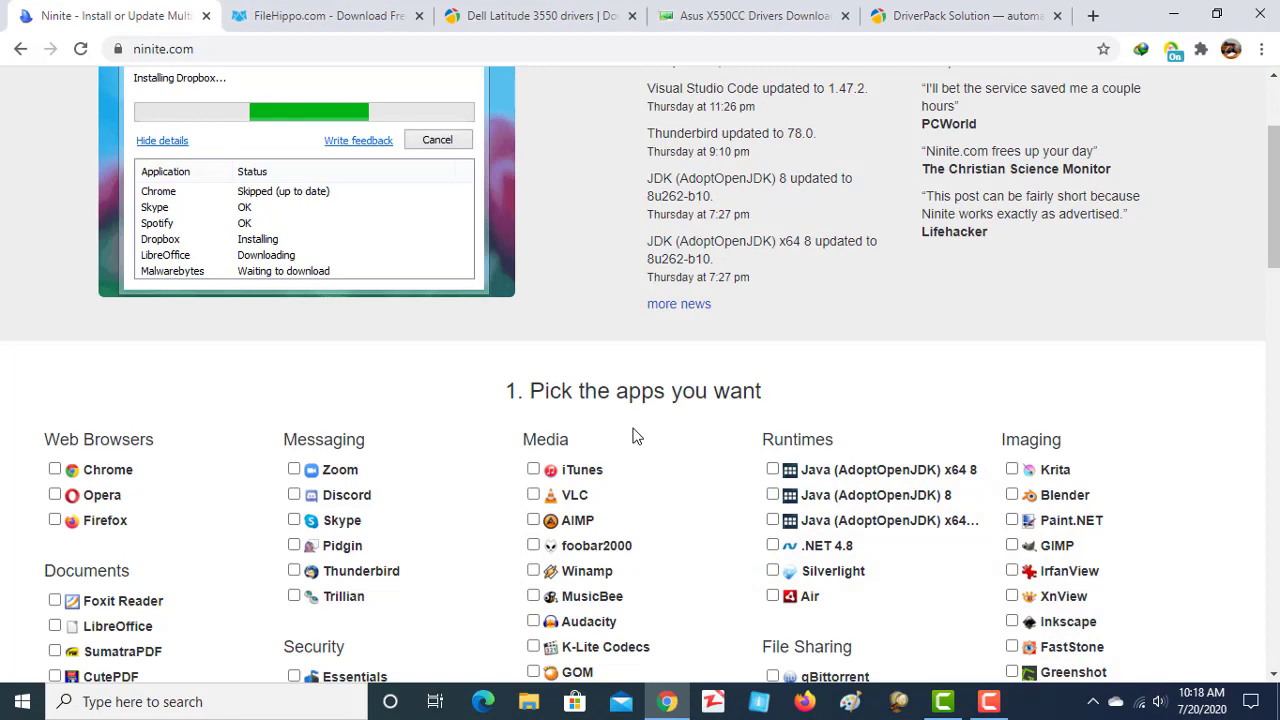
left_click(703, 12)
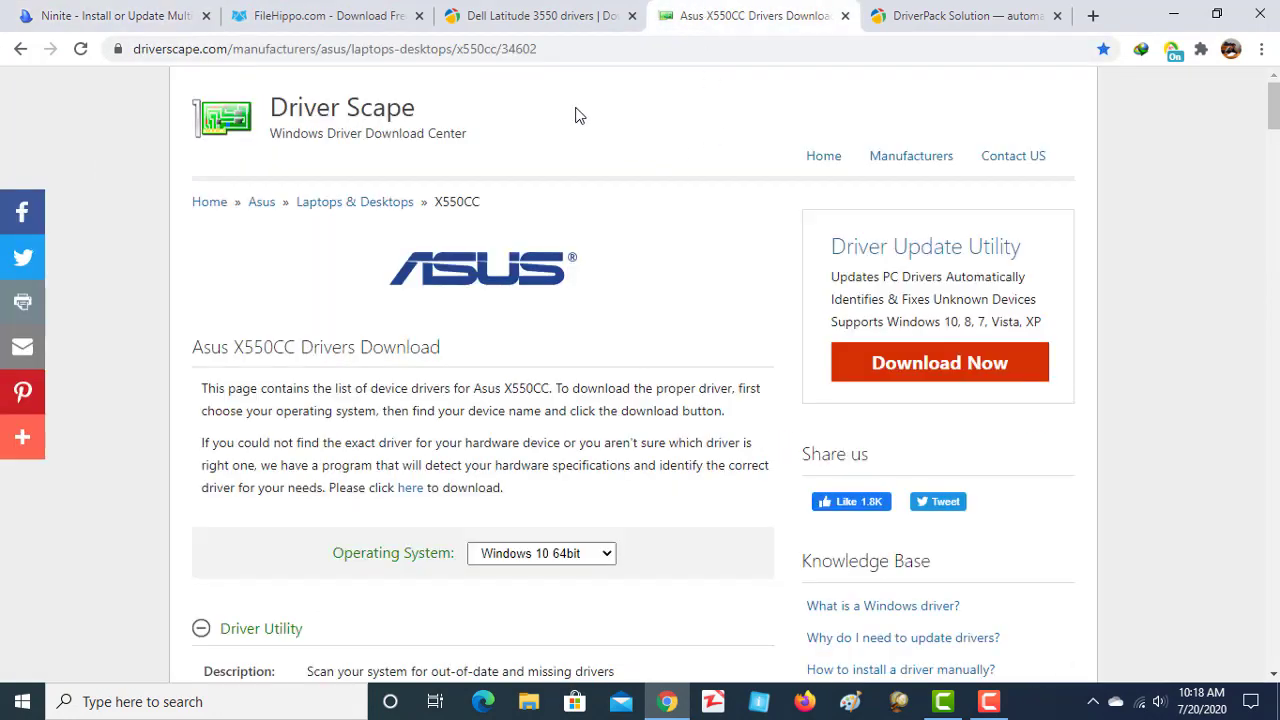
left_click(524, 12)
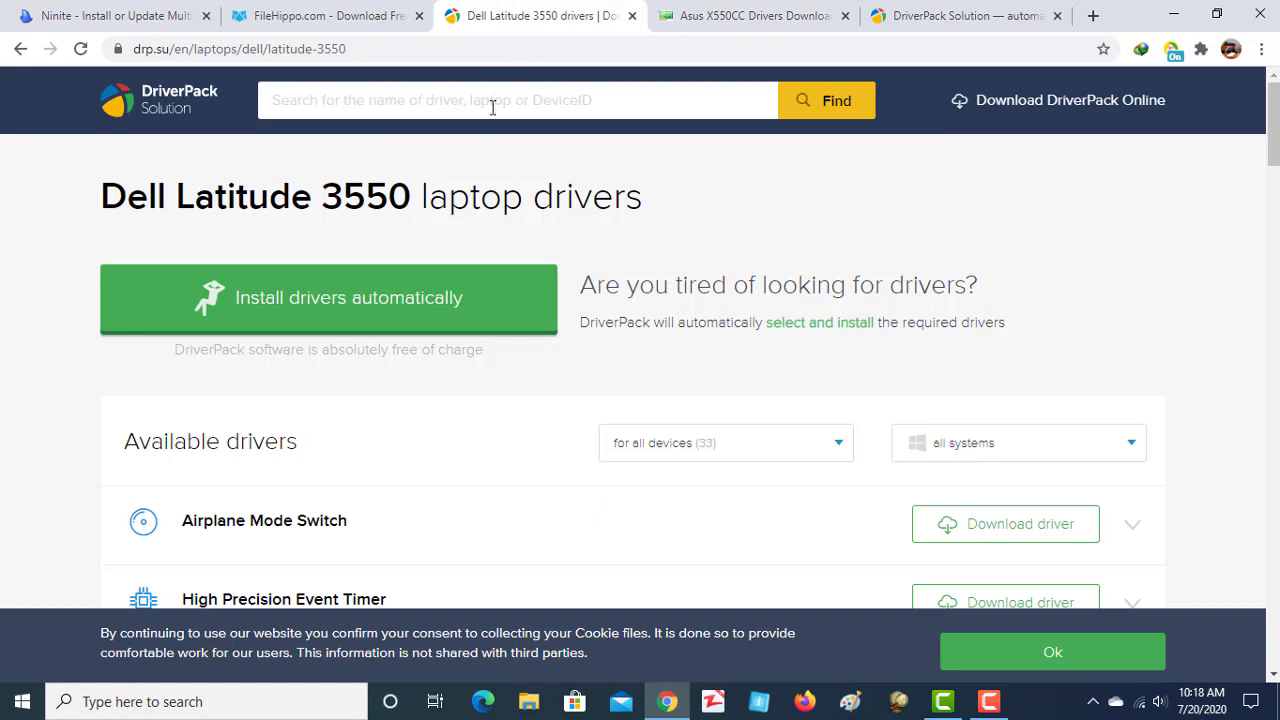
left_click(925, 12)
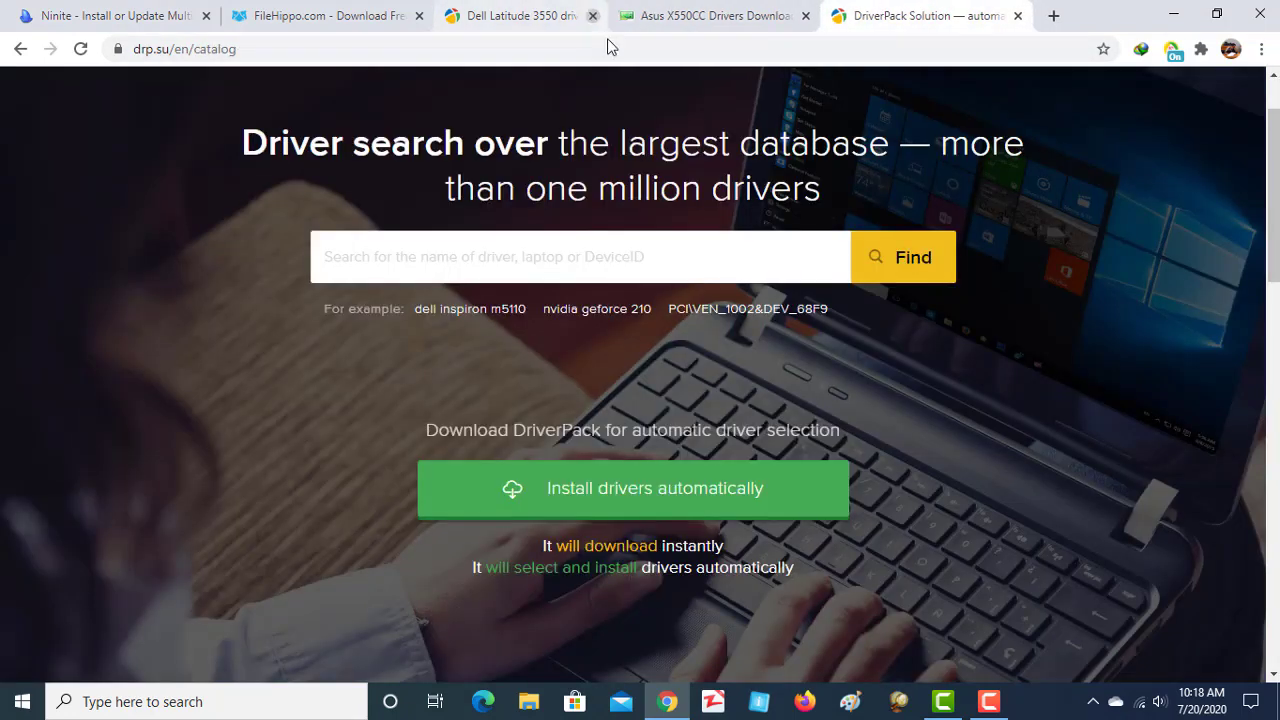
left_click(592, 16)
scroll(138, 232, "up", 1)
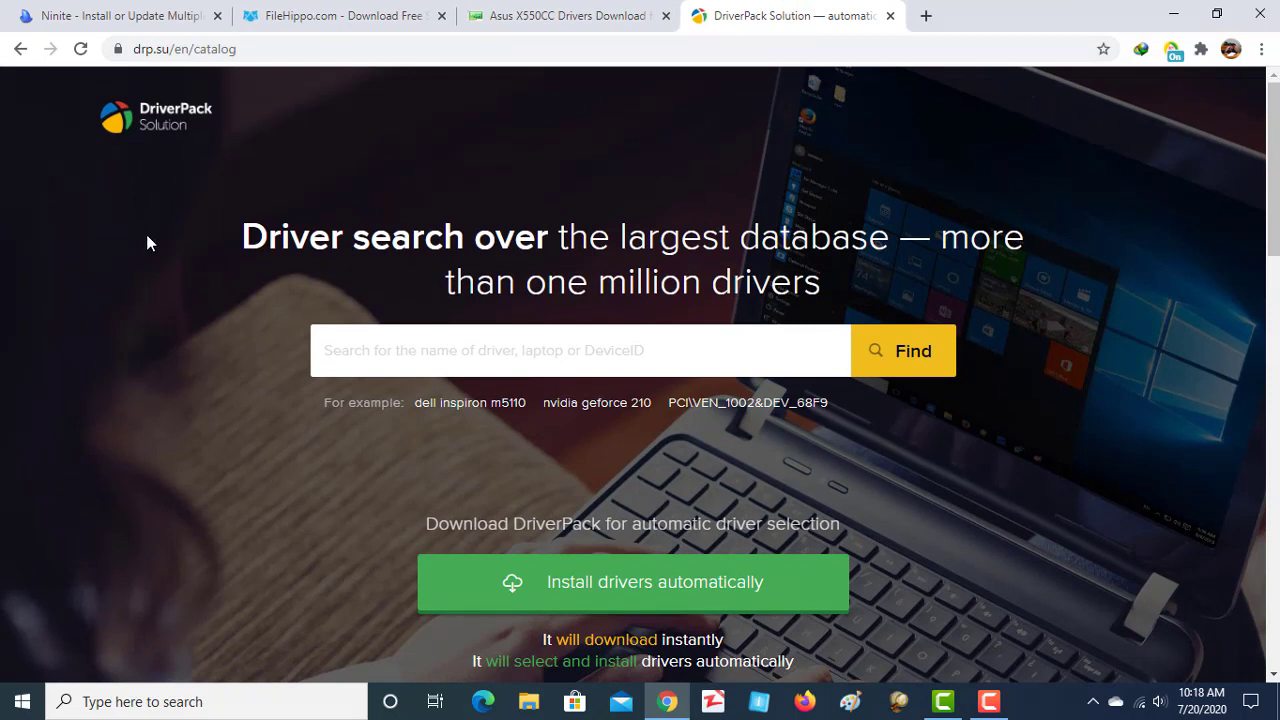
- Examine the Asus X550CC drivers page on Driver Scape, including its address, operating system choice and driver list
left_click(505, 14)
scroll(591, 181, "down", 3)
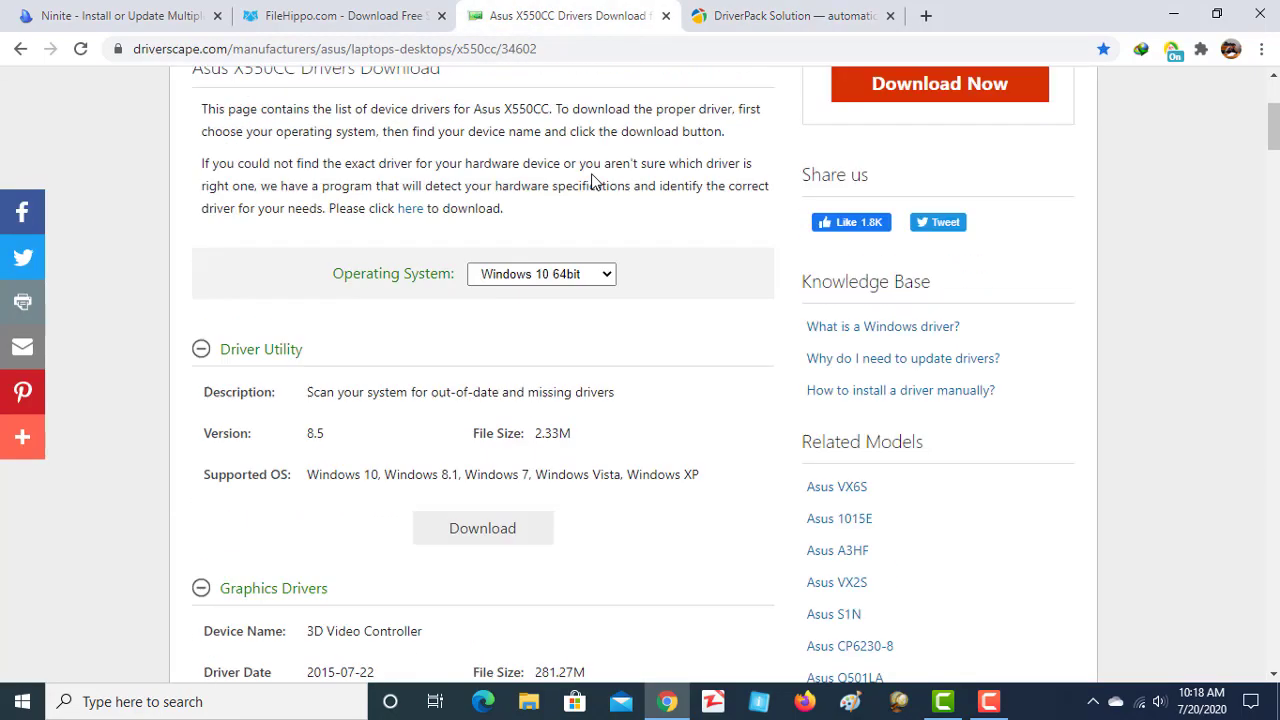
scroll(591, 181, "up", 3)
left_click(300, 51)
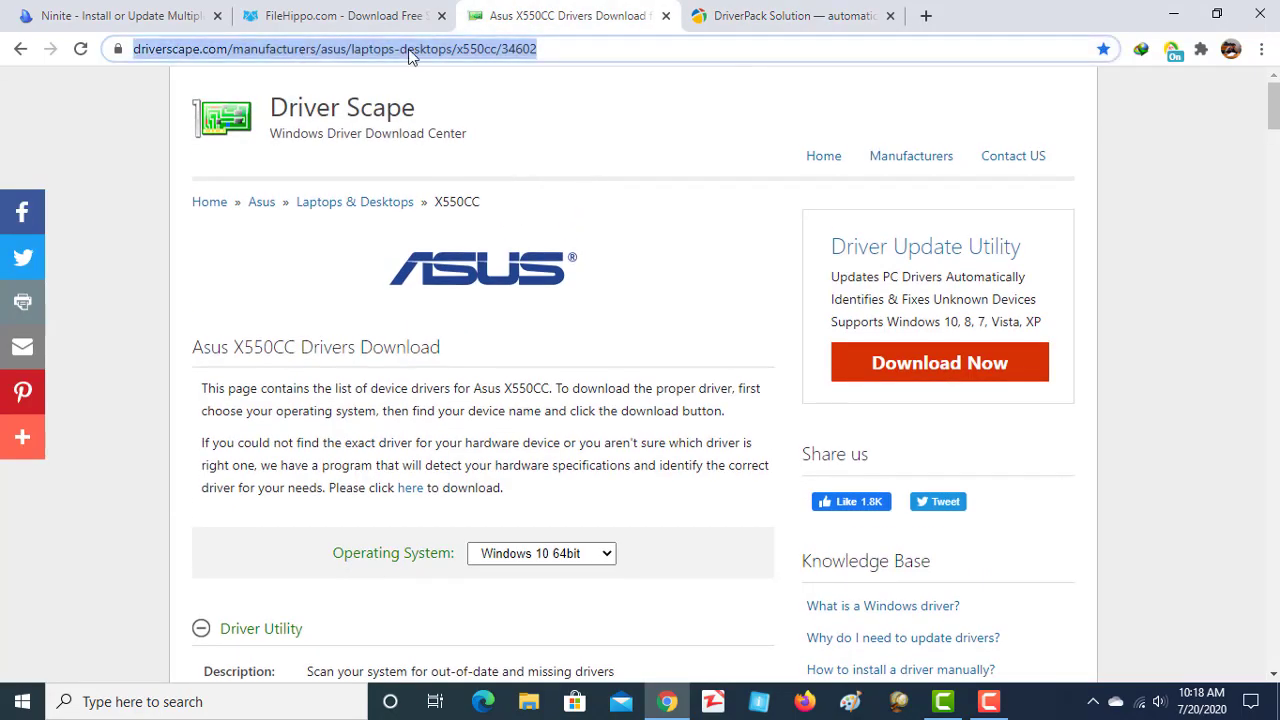
left_click(517, 54)
scroll(531, 237, "down", 4)
scroll(458, 378, "up", 4)
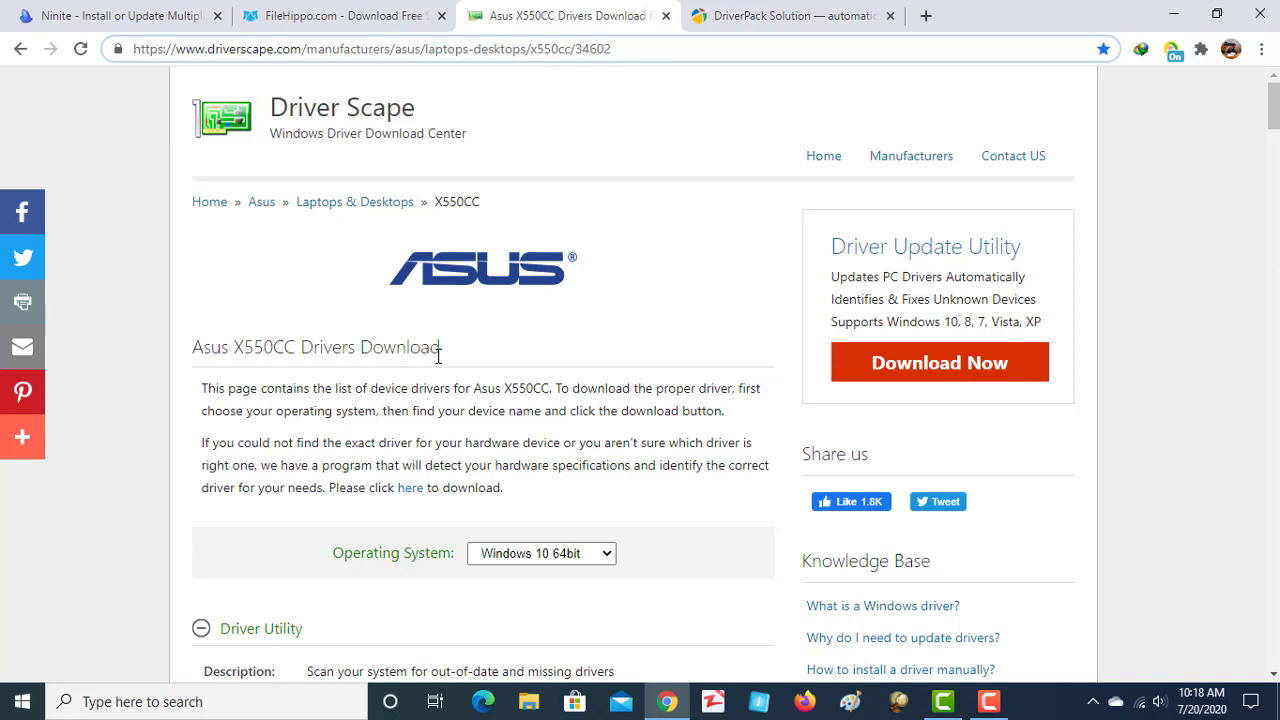
scroll(440, 340, "down", 2)
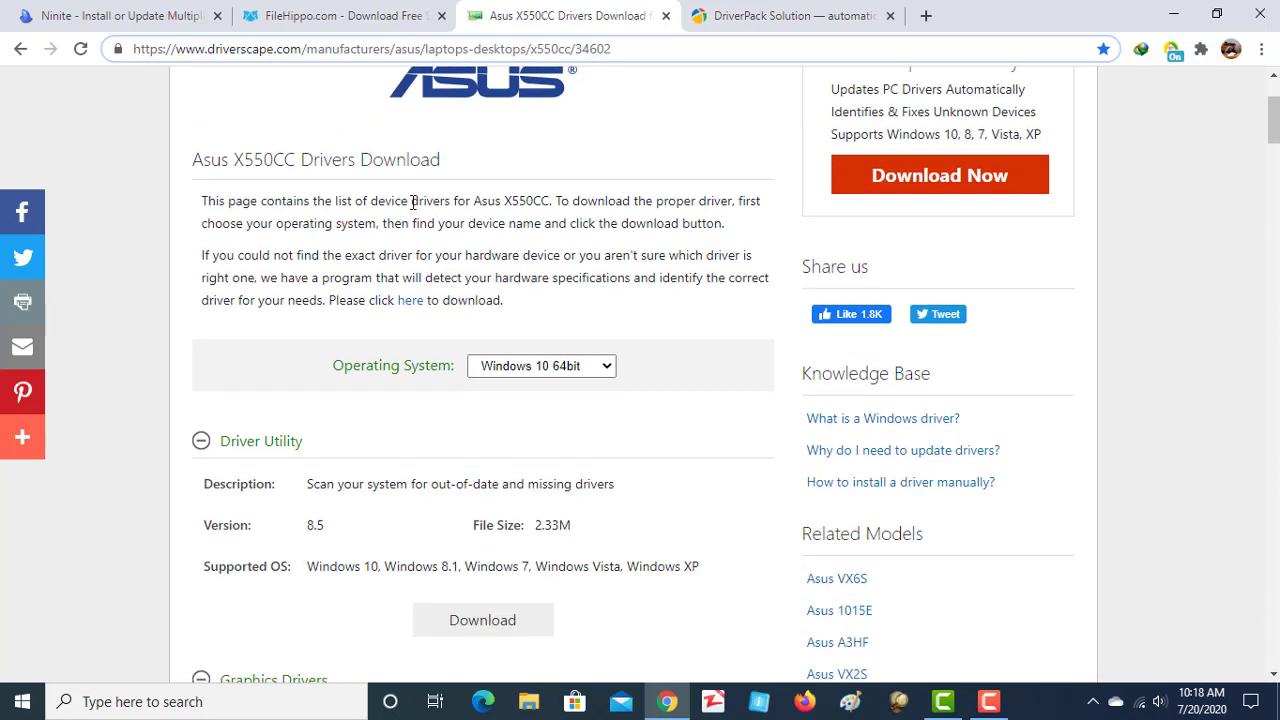
scroll(412, 203, "up", 2)
scroll(412, 203, "down", 3)
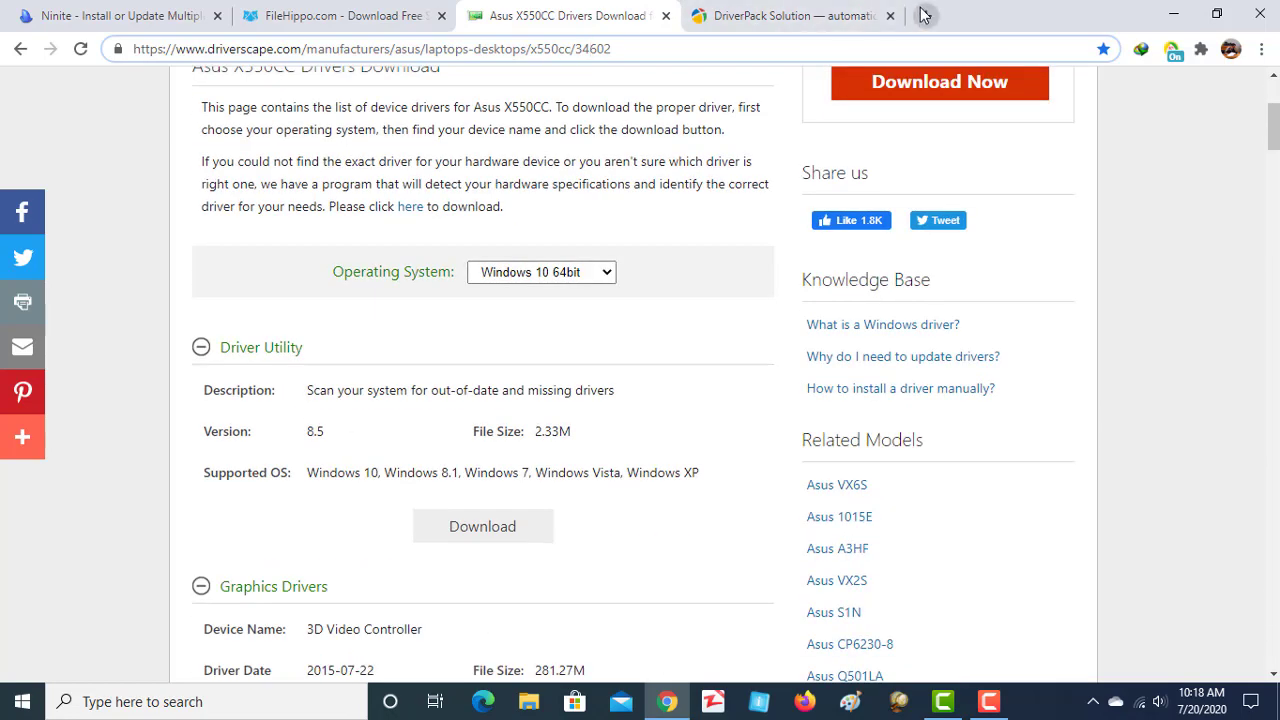
- Open a new blank browser tab and close the Driver Scape page for the Asus X550CC
left_click(926, 15)
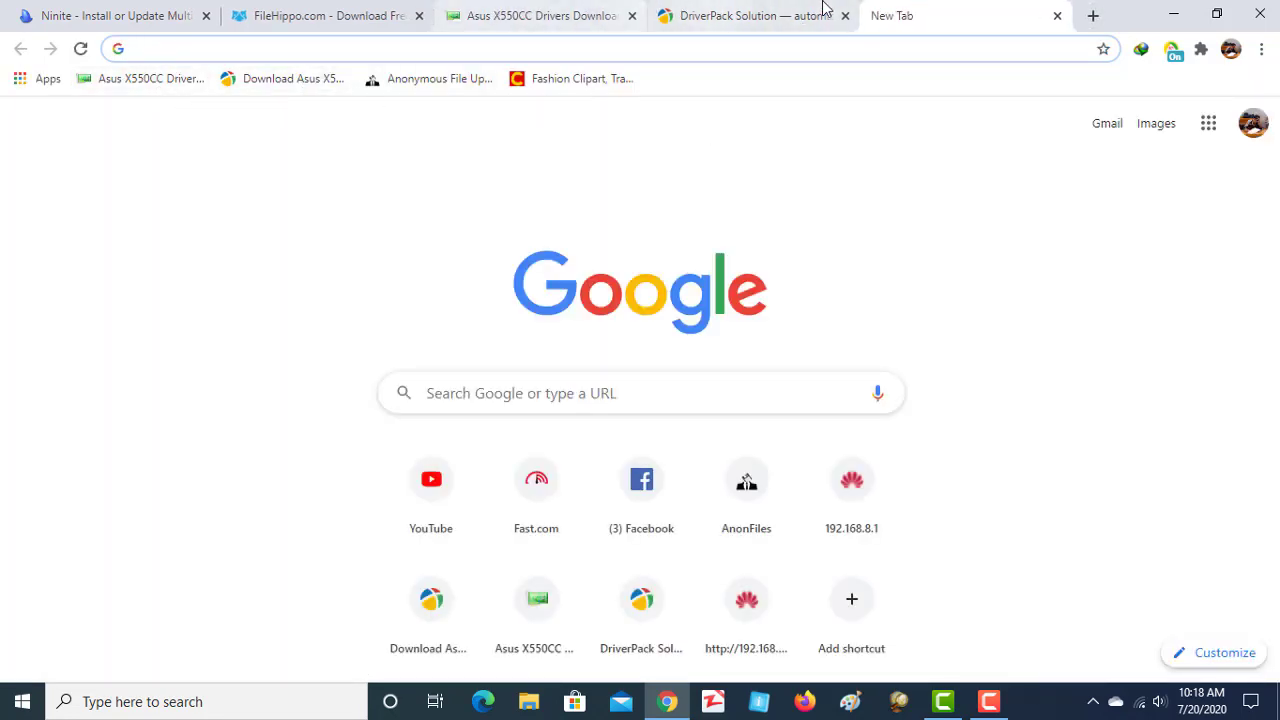
left_click(610, 13)
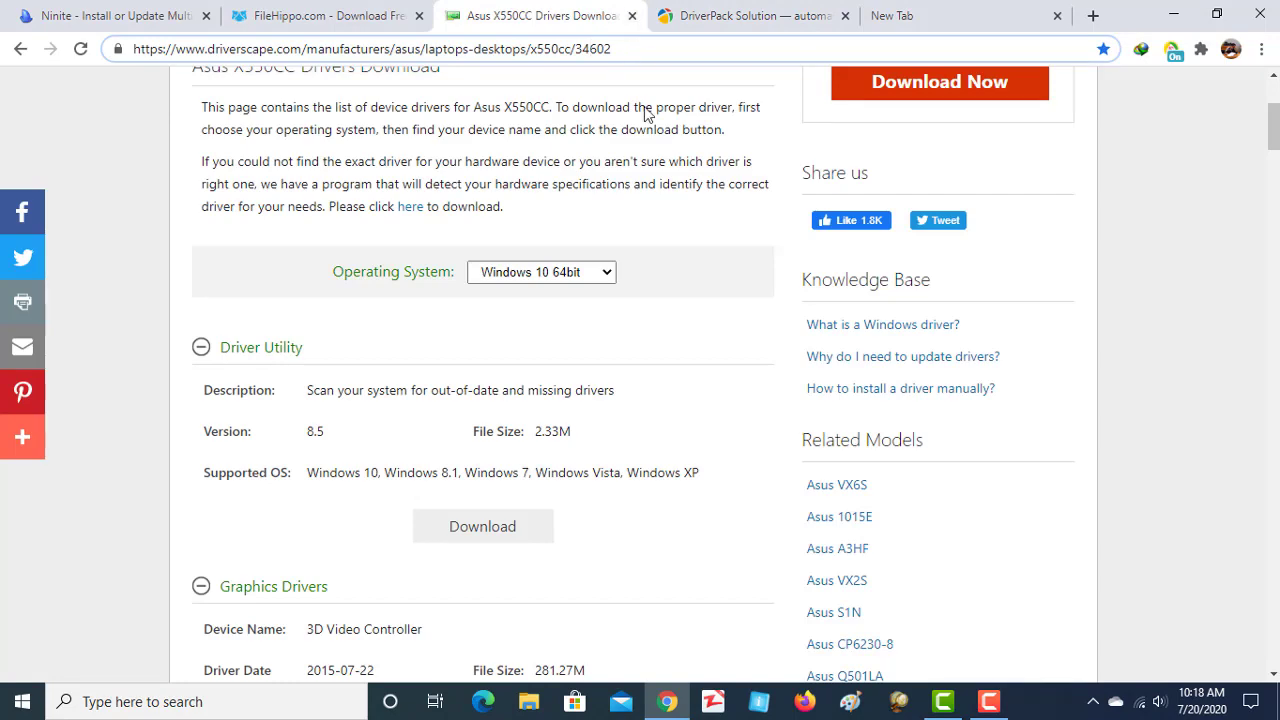
scroll(676, 220, "up", 3)
scroll(676, 224, "down", 4)
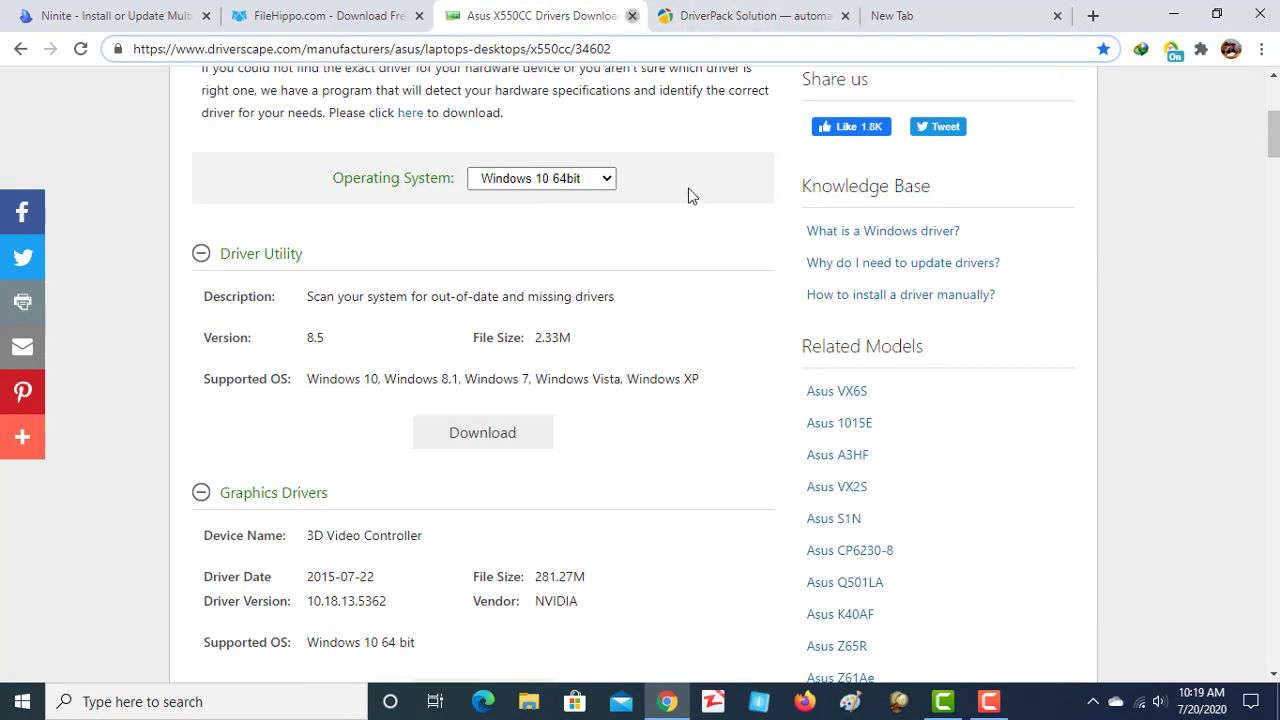
key("ctrl+w")
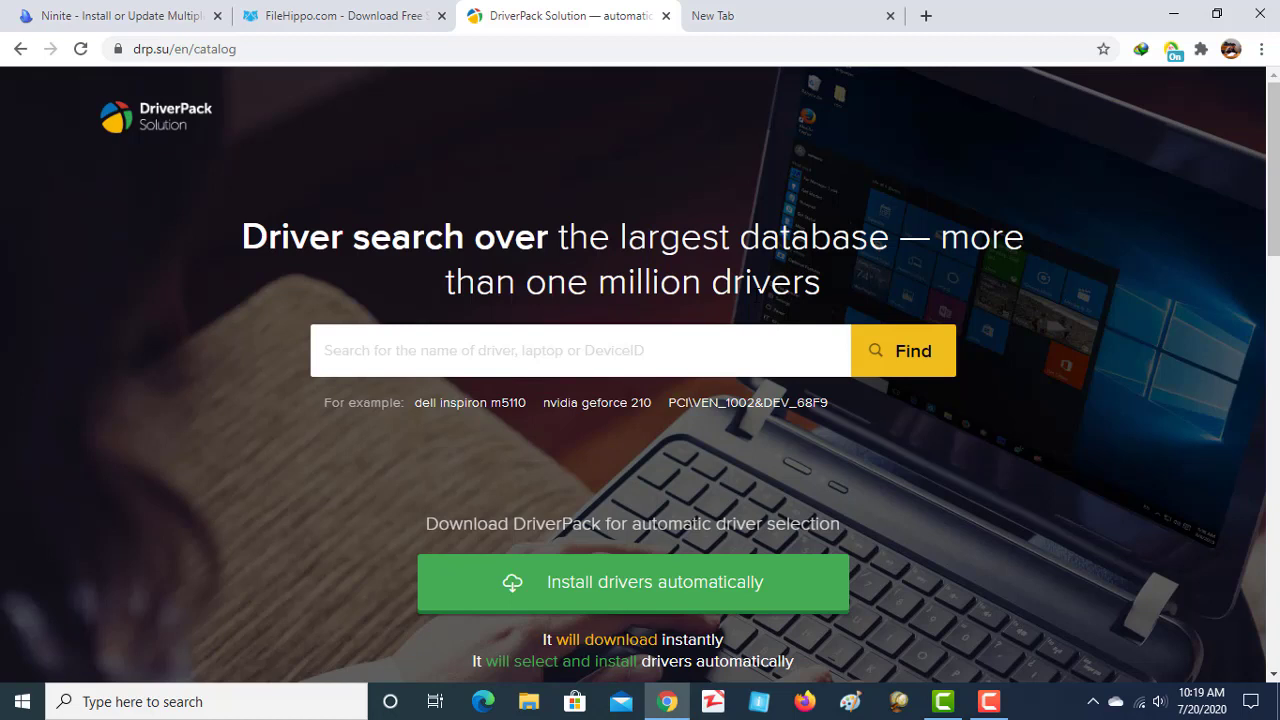
- Look over the DriverPack Solution catalog page with its driver search and automatic installation option
left_click(772, 8)
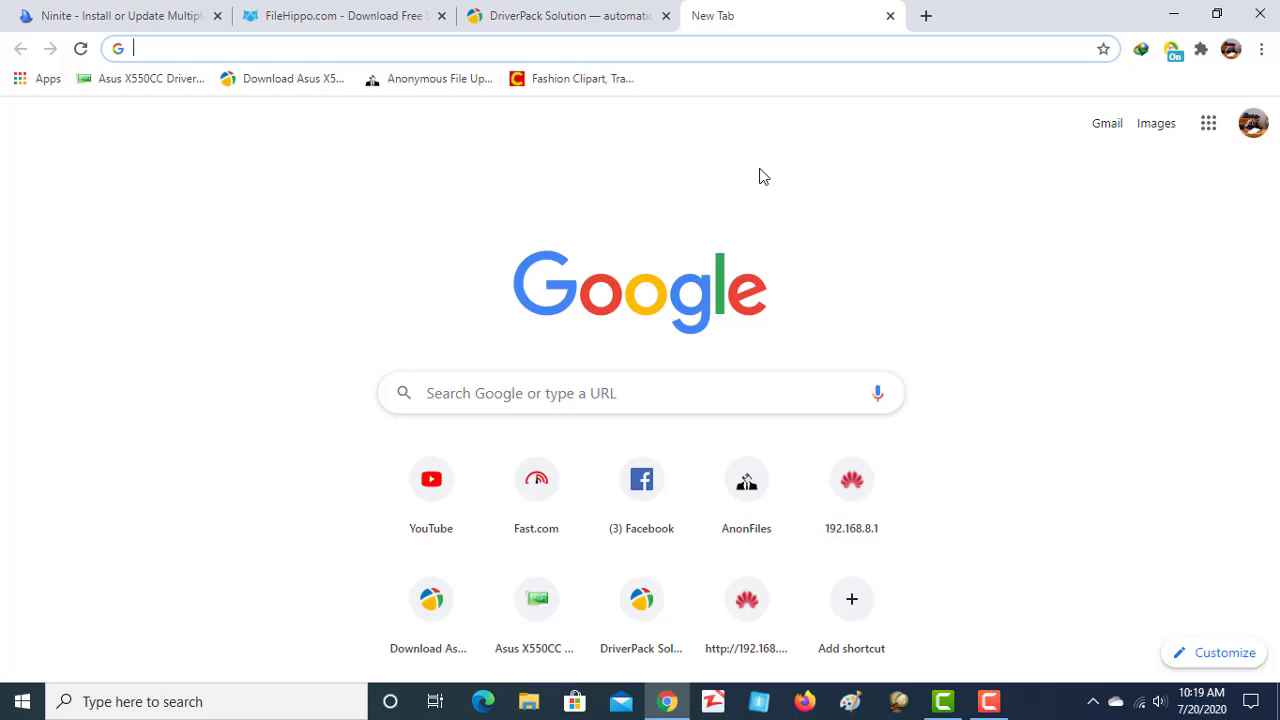
left_click(608, 12)
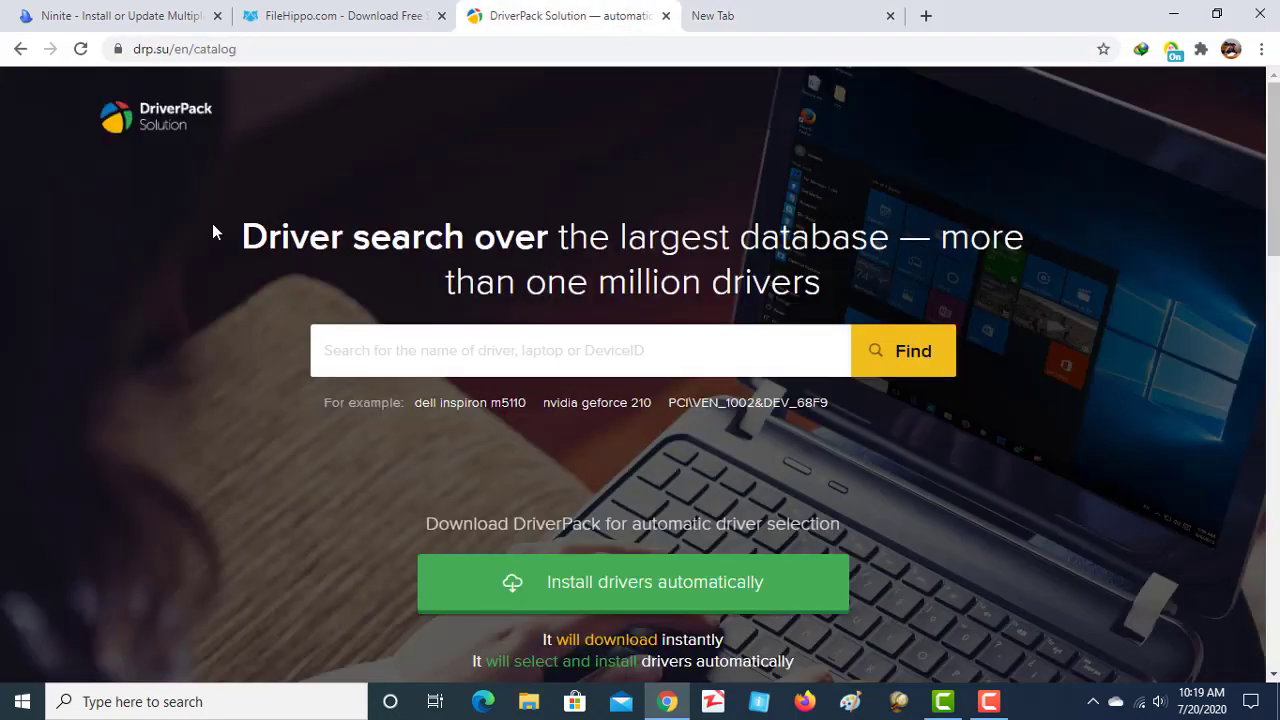
scroll(212, 225, "down", 3)
scroll(120, 410, "up", 3)
scroll(280, 380, "down", 1)
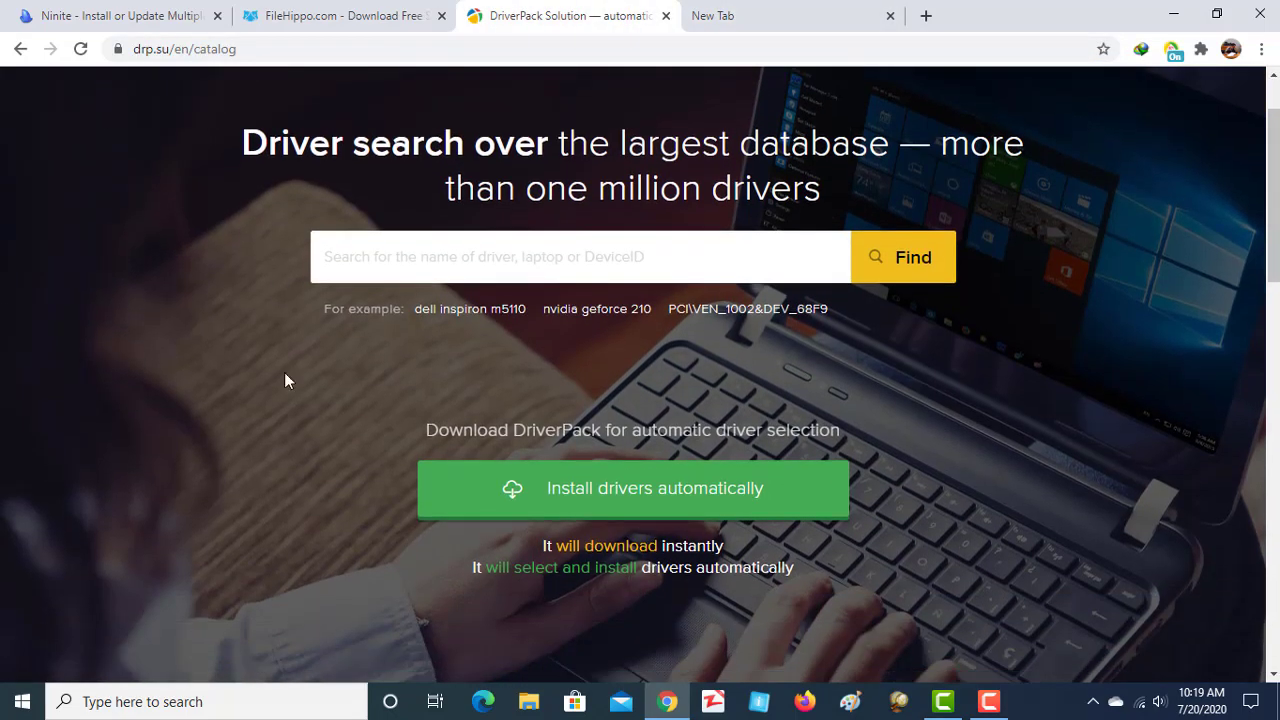
scroll(155, 415, "down", 3)
scroll(163, 417, "up", 3)
scroll(163, 417, "up", 1)
- Shorten the catalog page's address to drp.su/en and load the DriverPack Solution home page
left_click(254, 50)
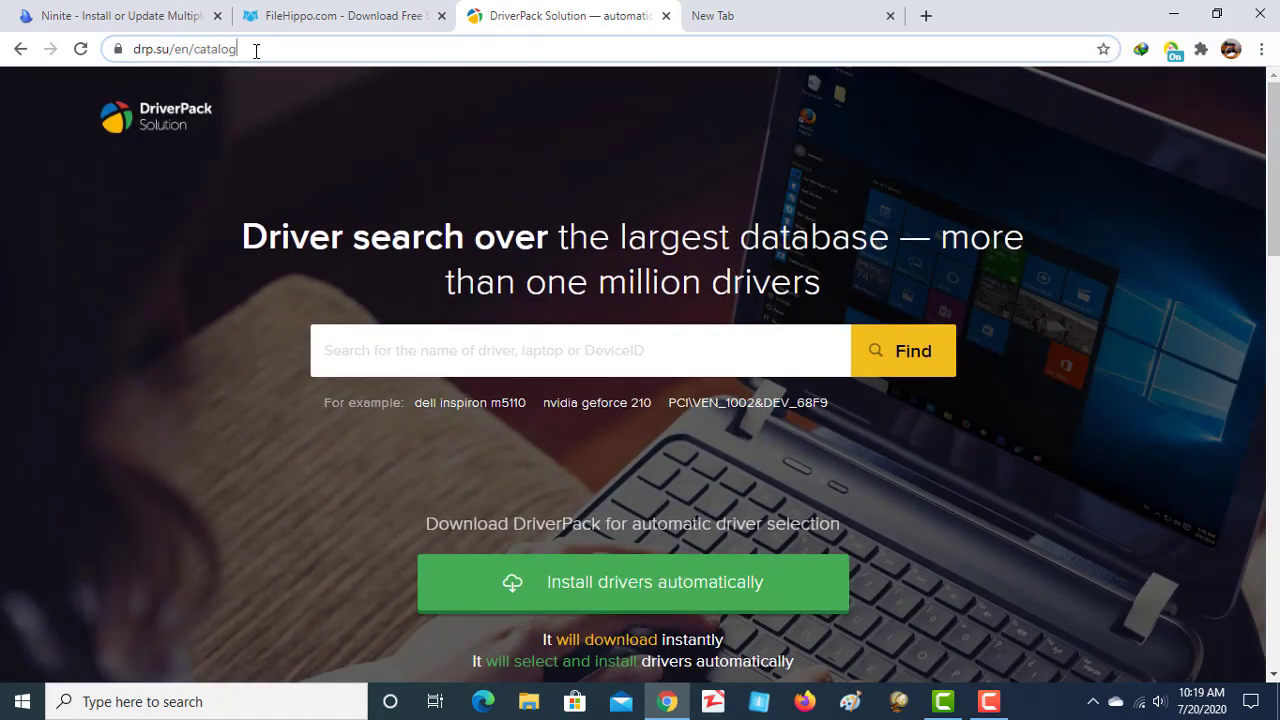
left_click(256, 50)
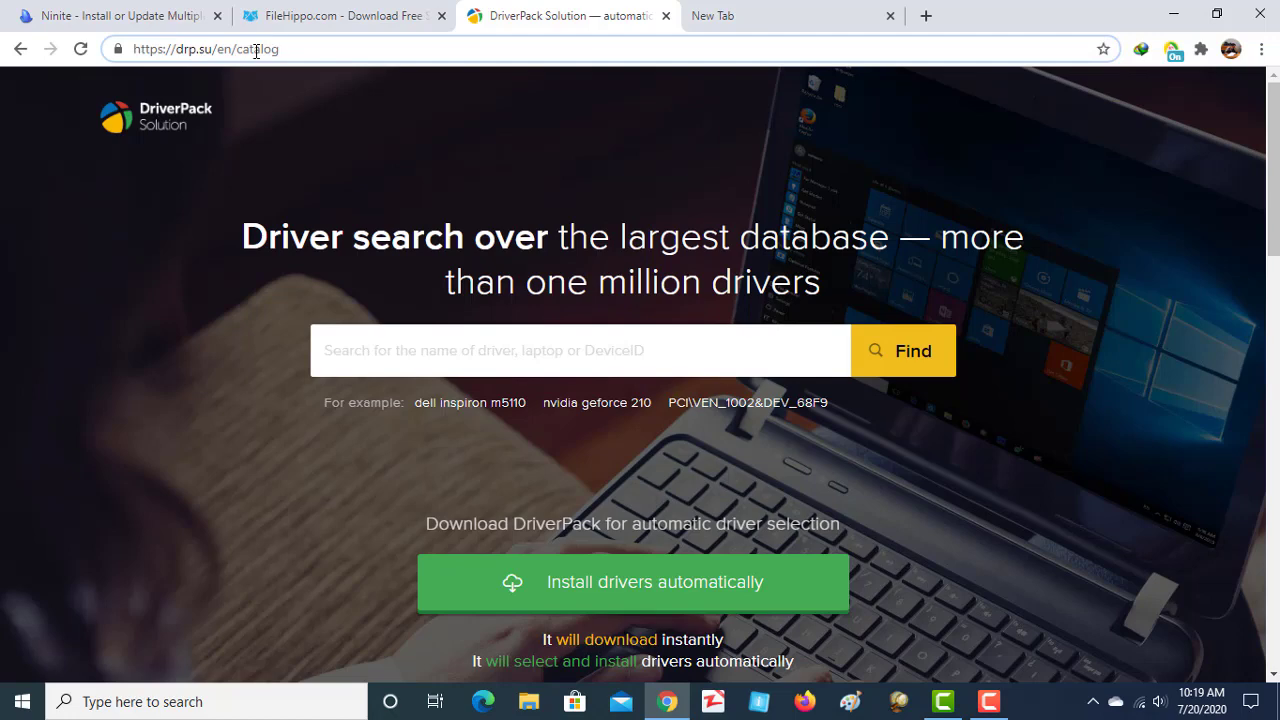
key("BackSpace")
key("BackSpace")
key("BackSpace")
key("BackSpace")
key("BackSpace")
key("BackSpace")
key("BackSpace")
key("Return")
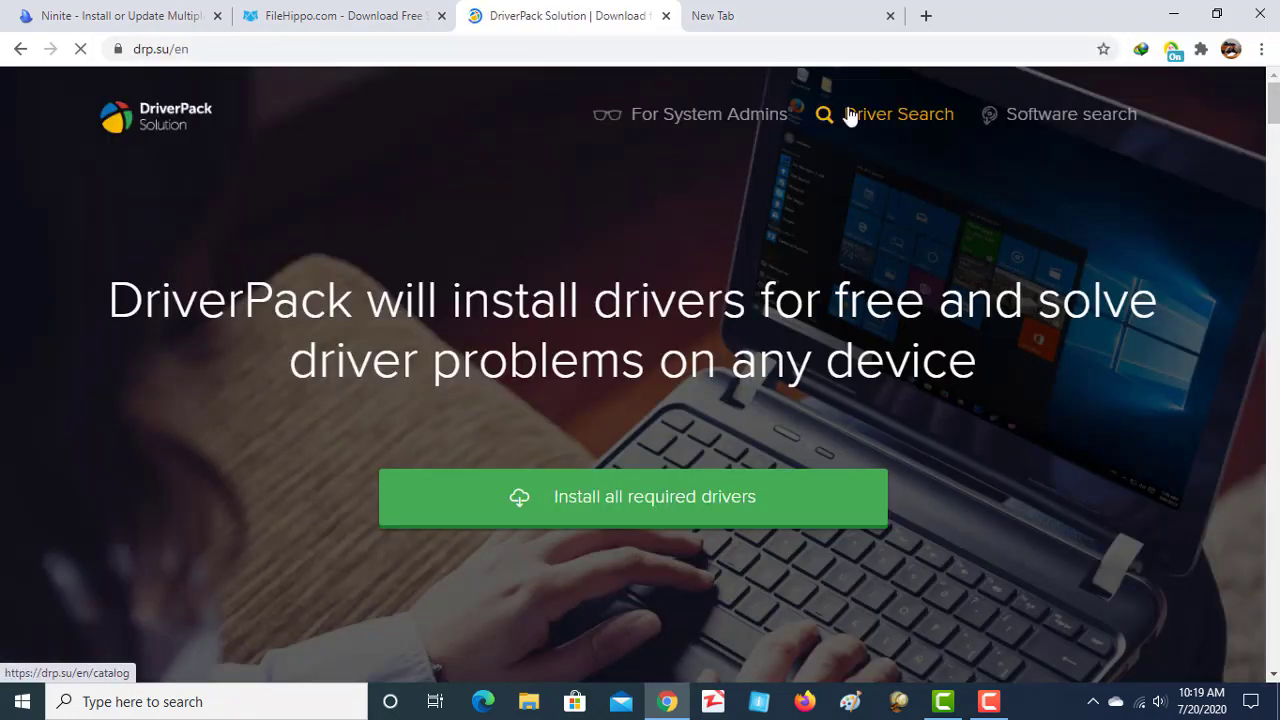
- Go to DriverPack's Driver Search, search for "asus" and open the Asus laptops category
left_click(924, 124)
scroll(454, 185, "down", 2)
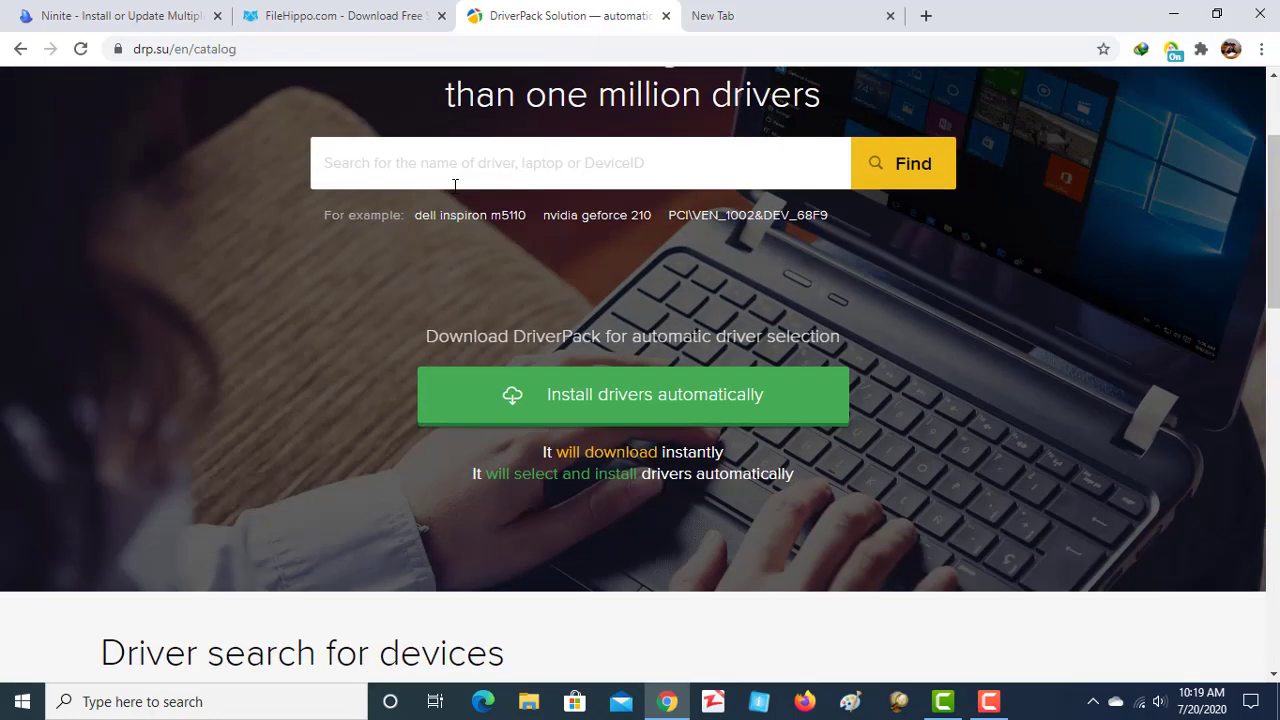
left_click(457, 173)
type("asus")
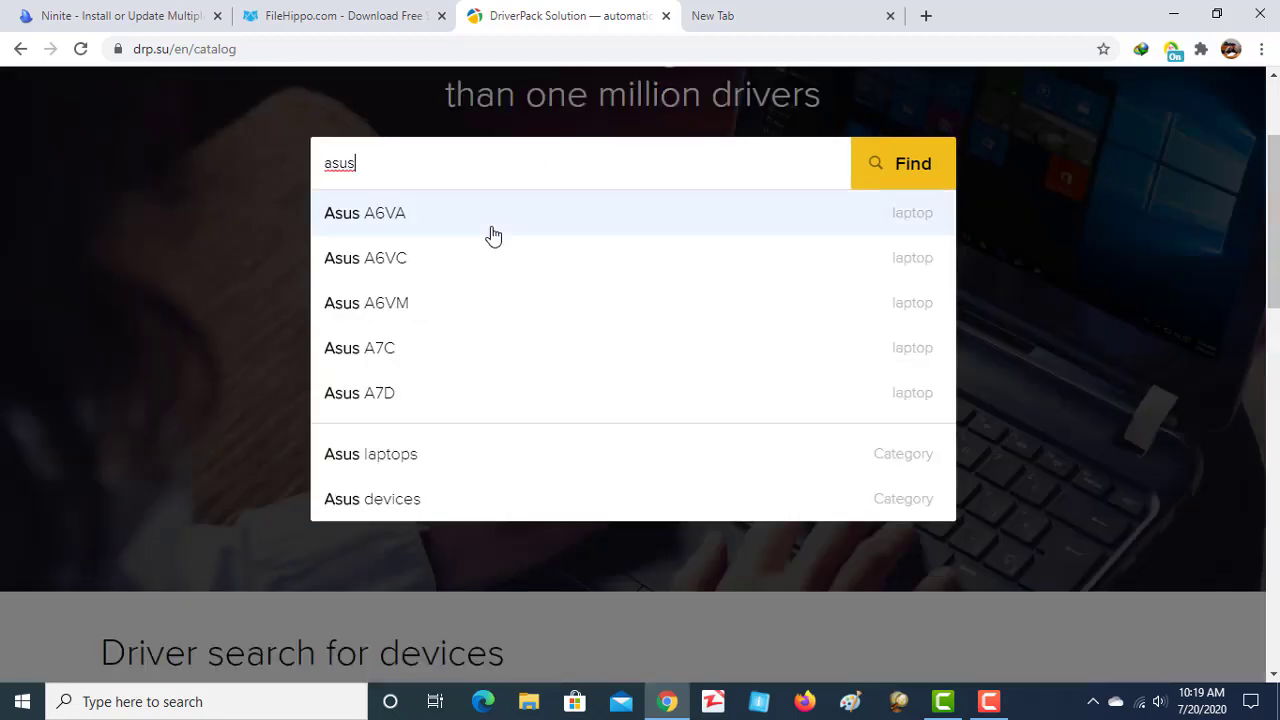
scroll(491, 240, "down", 4)
scroll(470, 300, "up", 5)
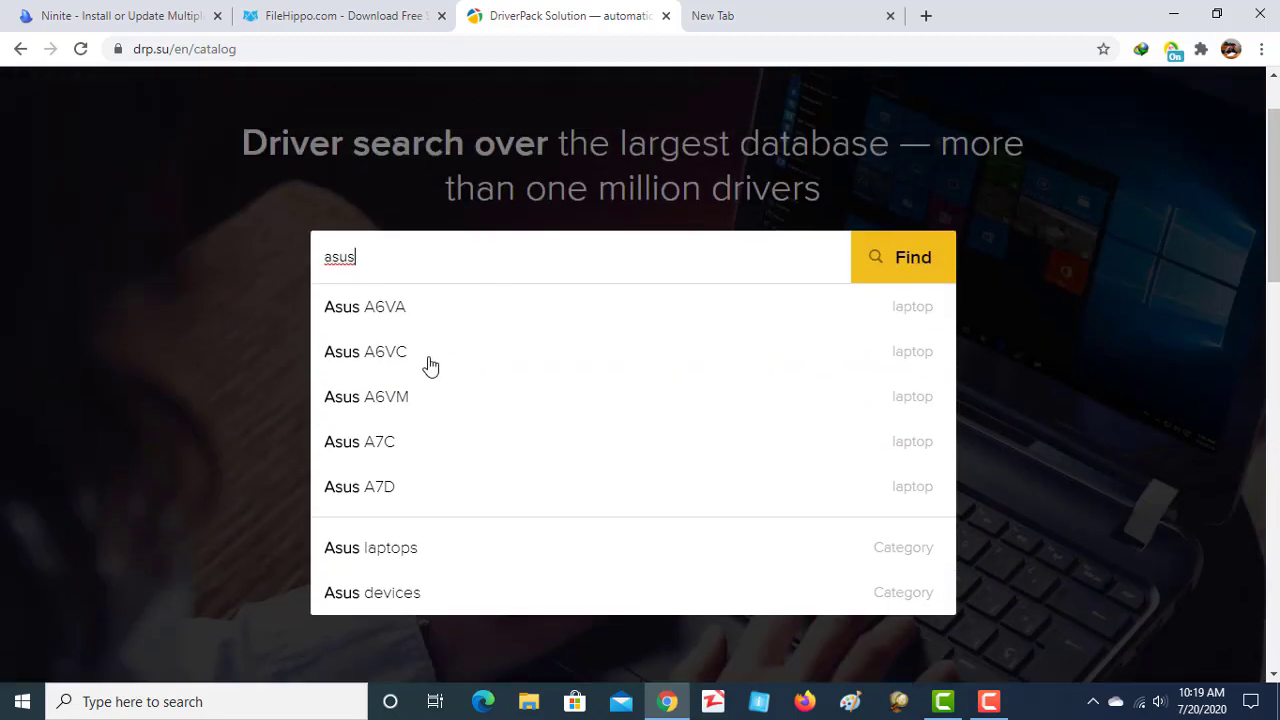
left_click(420, 557)
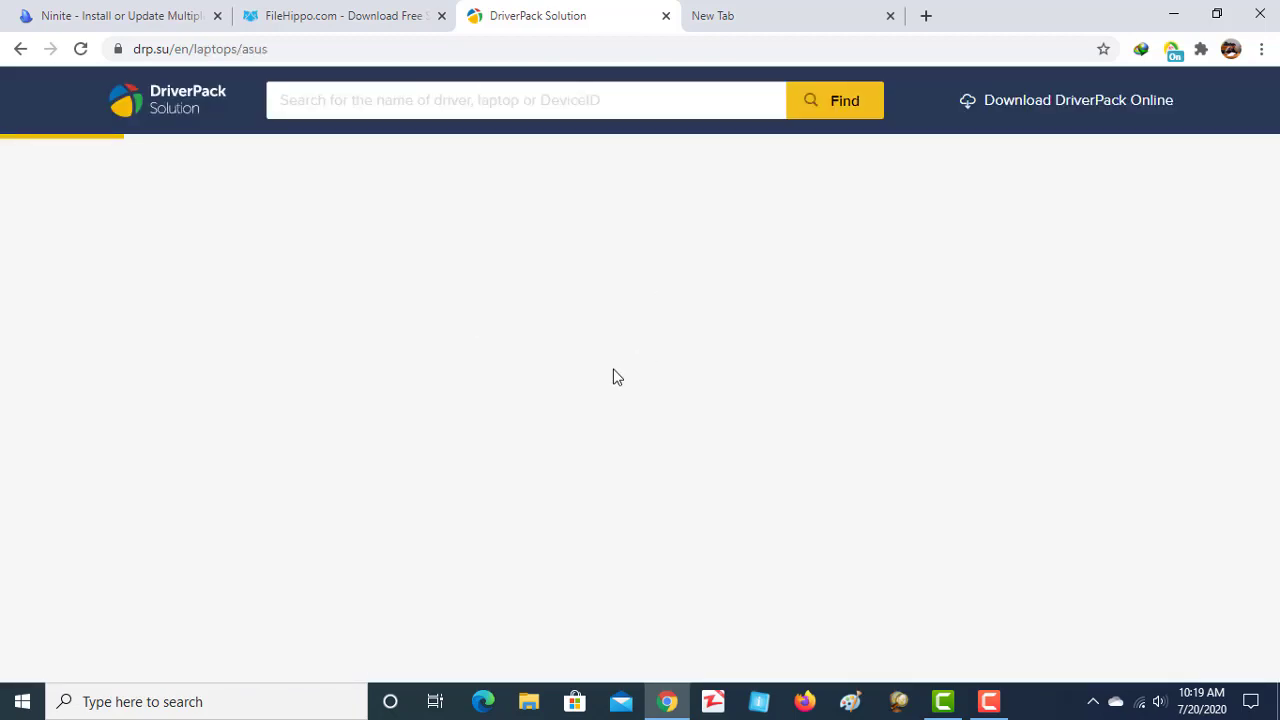
- Browse the list of Asus laptop models on DriverPack to see which ones have drivers available
scroll(529, 431, "down", 5)
scroll(350, 416, "down", 3)
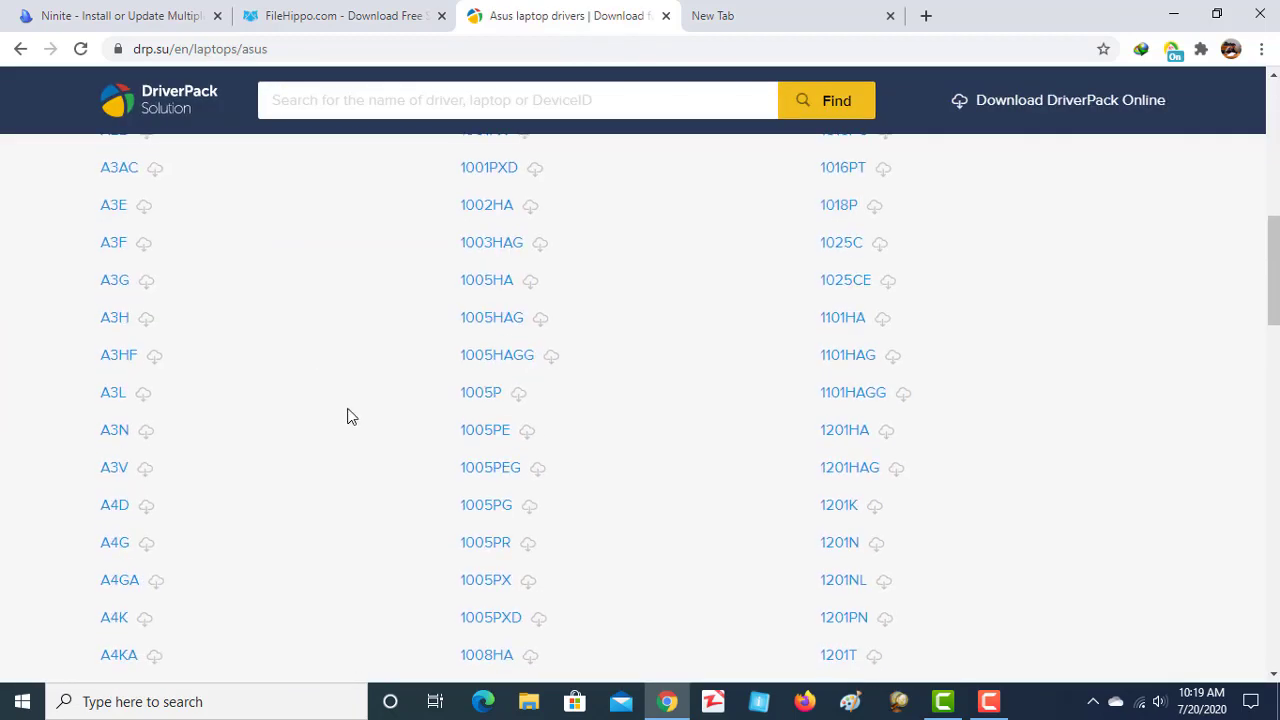
scroll(350, 416, "down", 6)
scroll(657, 381, "up", 5)
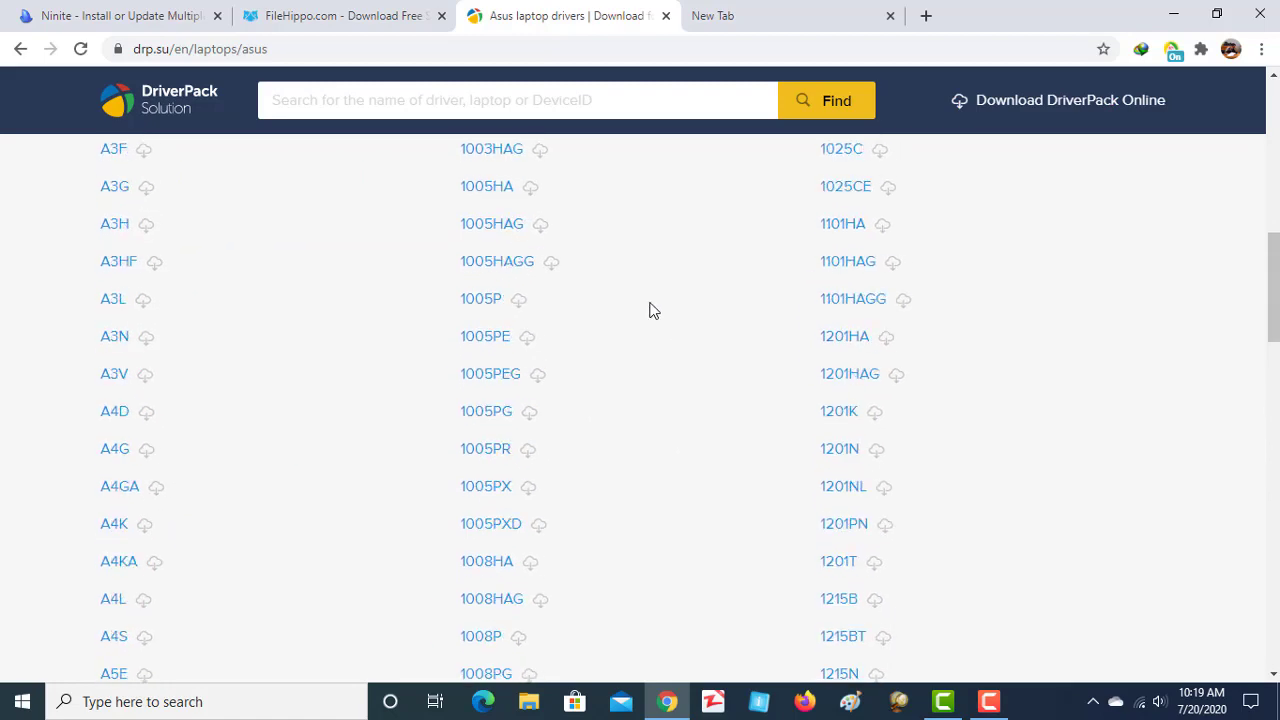
scroll(380, 292, "up", 4)
scroll(795, 355, "down", 11)
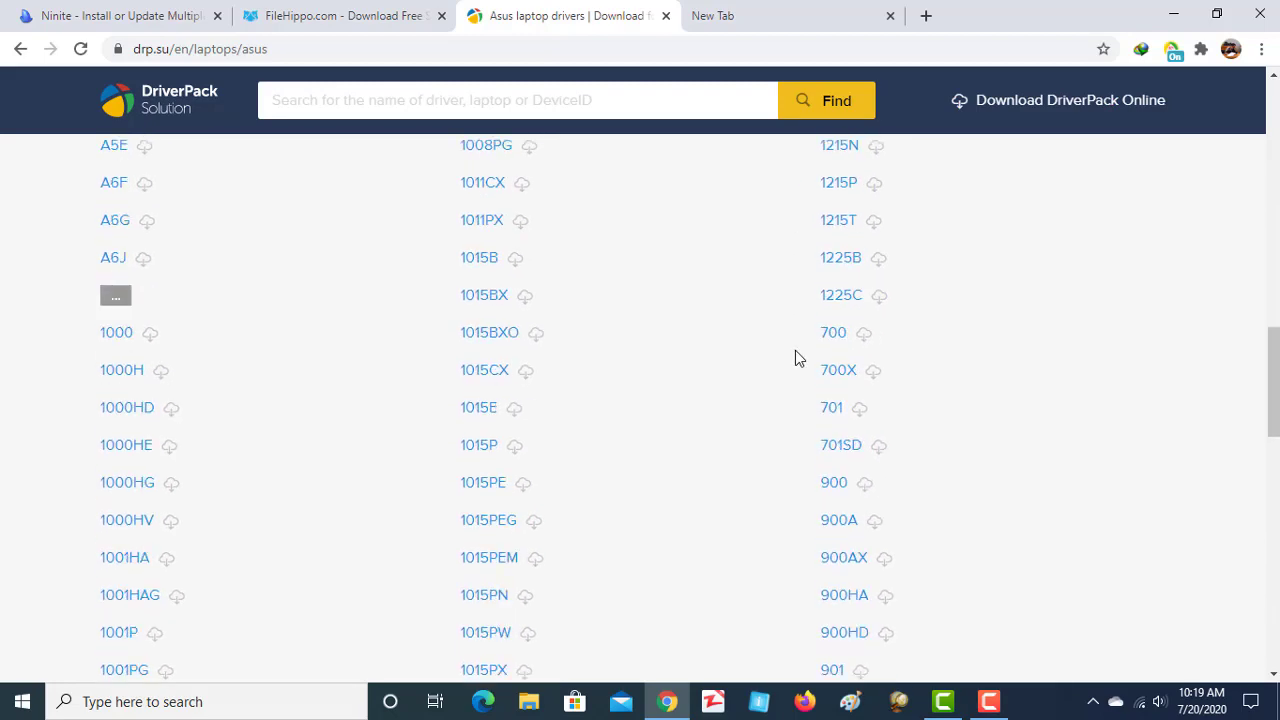
scroll(795, 355, "up", 5)
scroll(654, 399, "up", 6)
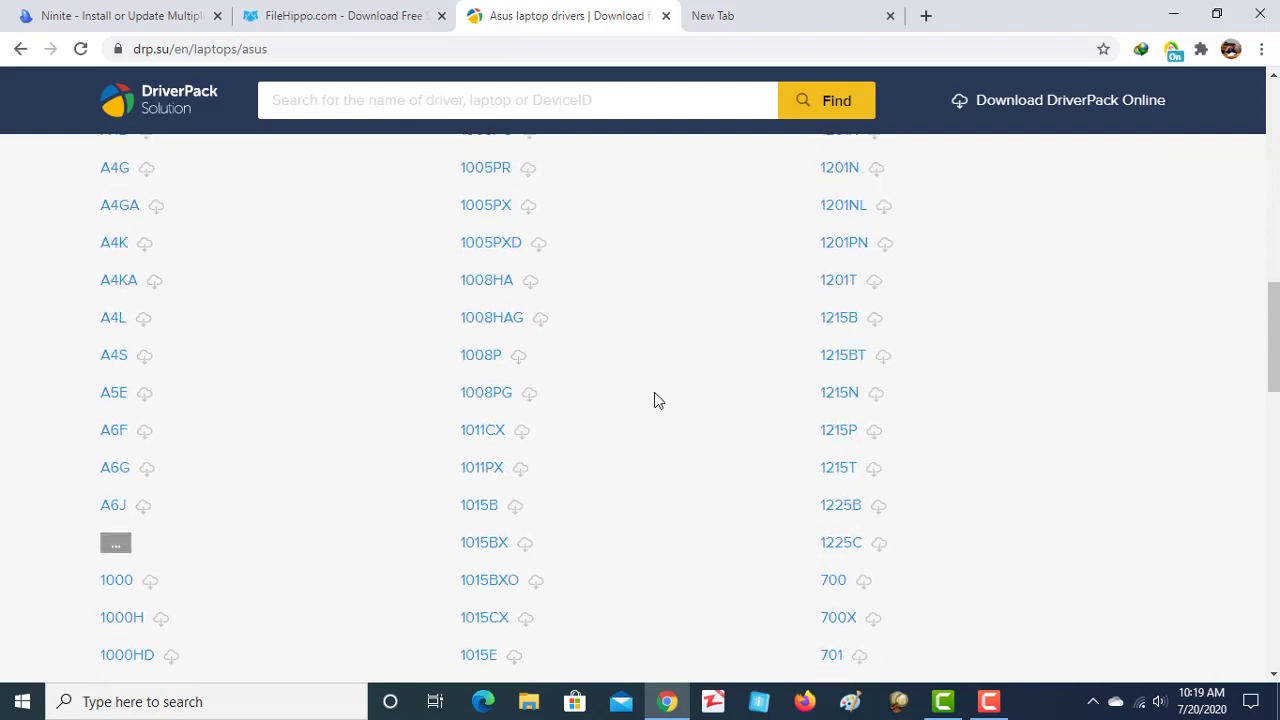
- Return to the popular Asus laptops and netbooks section and highlight its heading
scroll(657, 400, "up", 5)
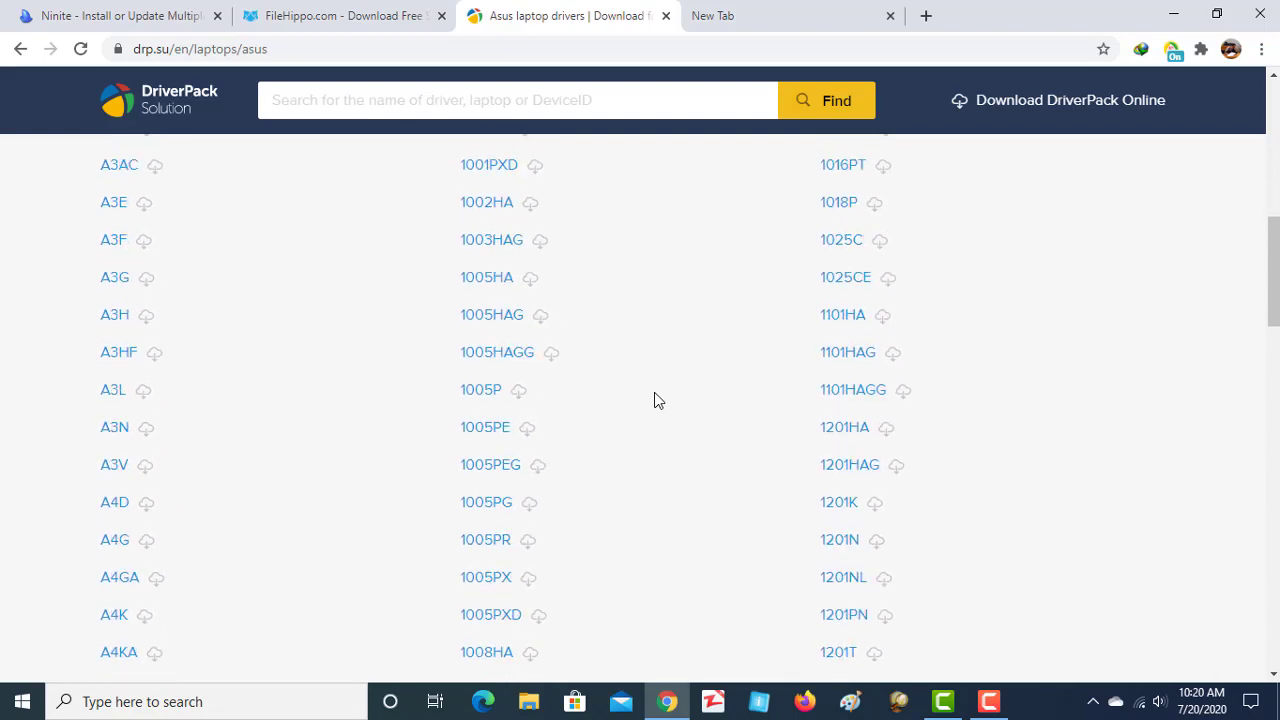
scroll(657, 400, "up", 5)
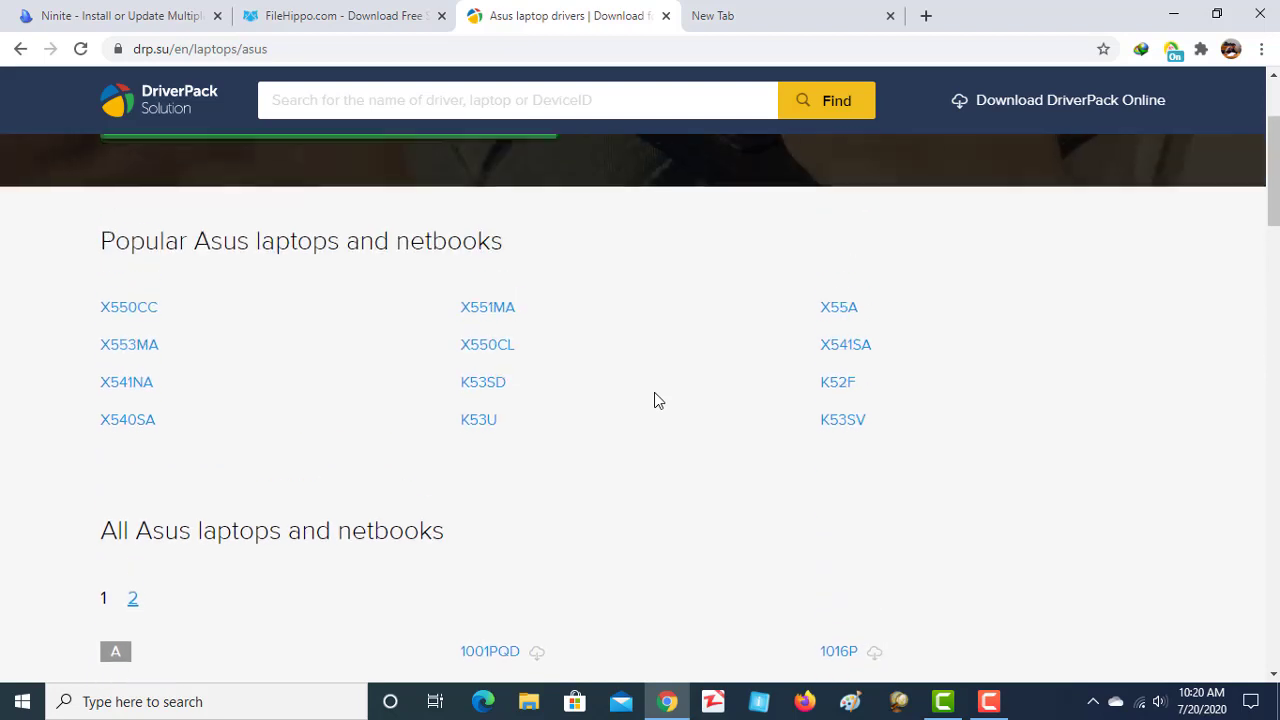
left_click_drag(103, 240, 499, 237)
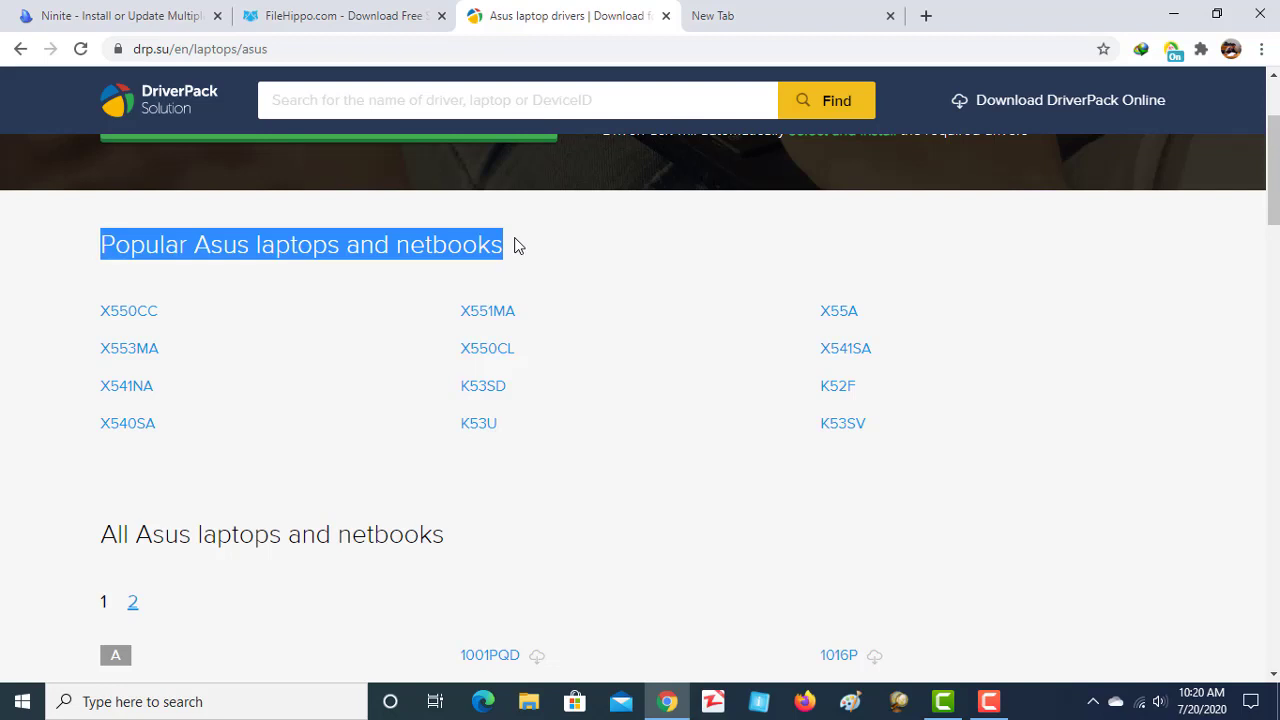
- Search Windows for "sys" and open System Information
left_click(101, 700)
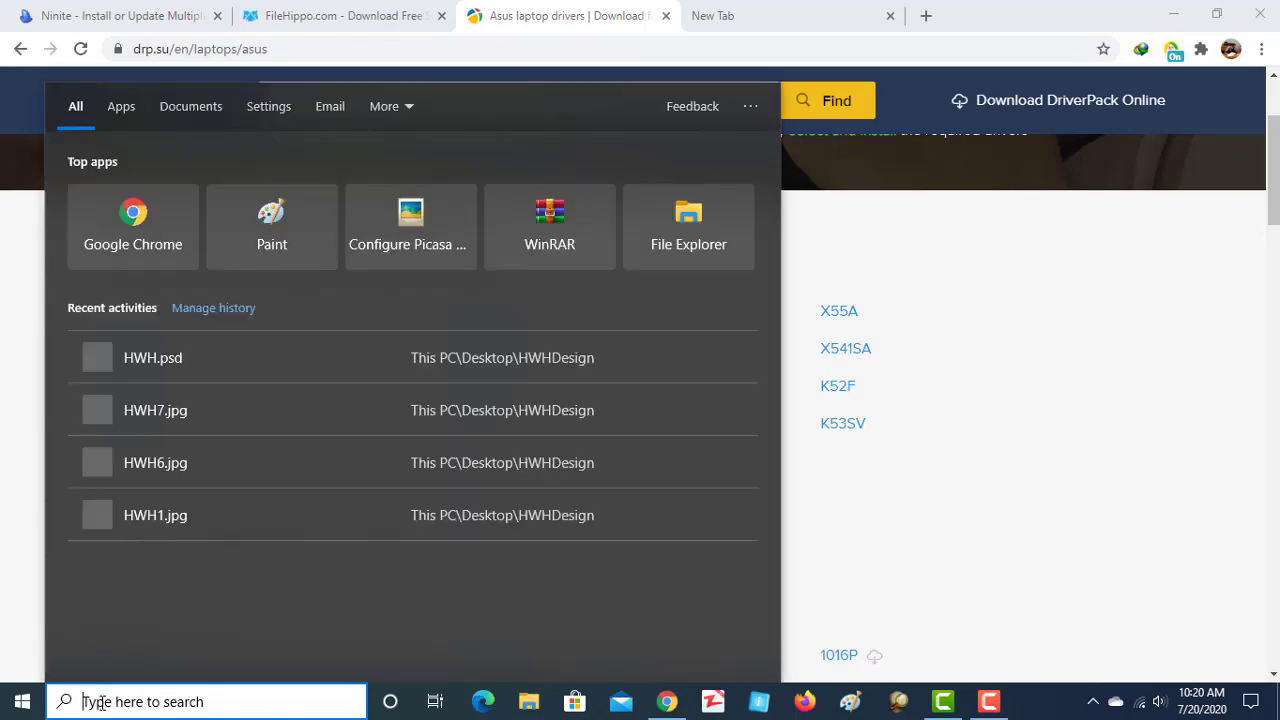
type("sys")
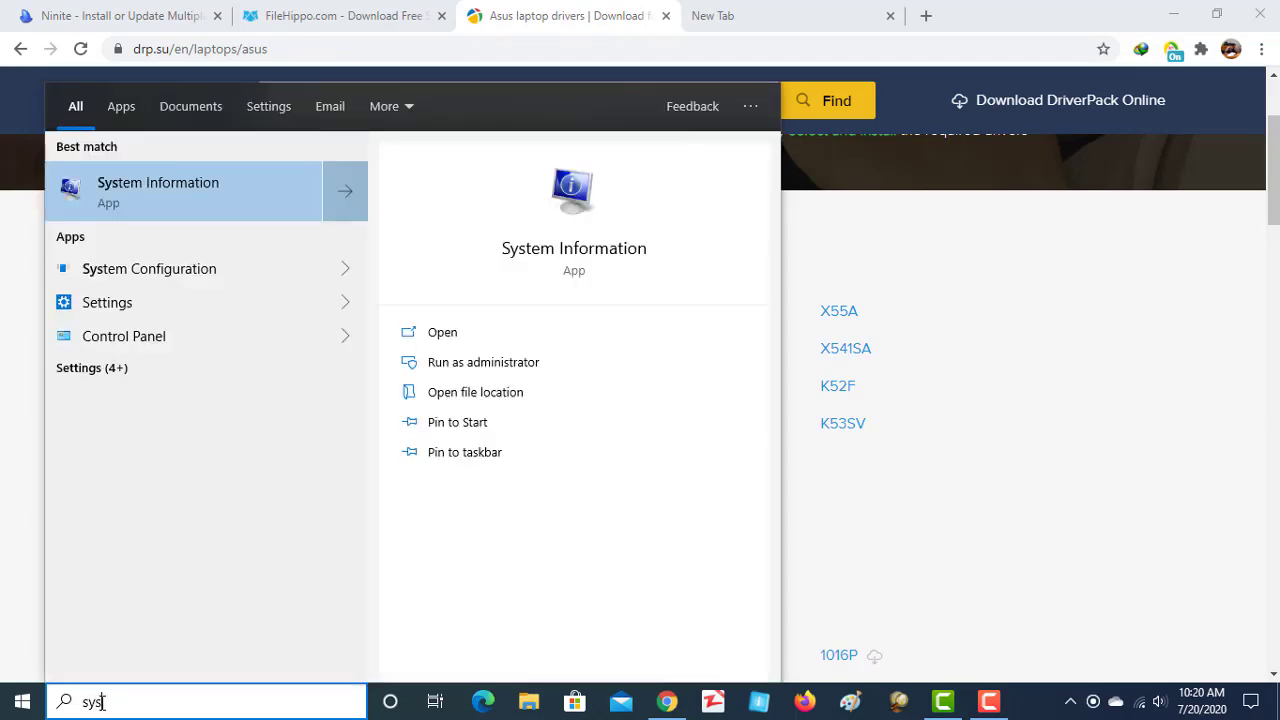
left_click(188, 195)
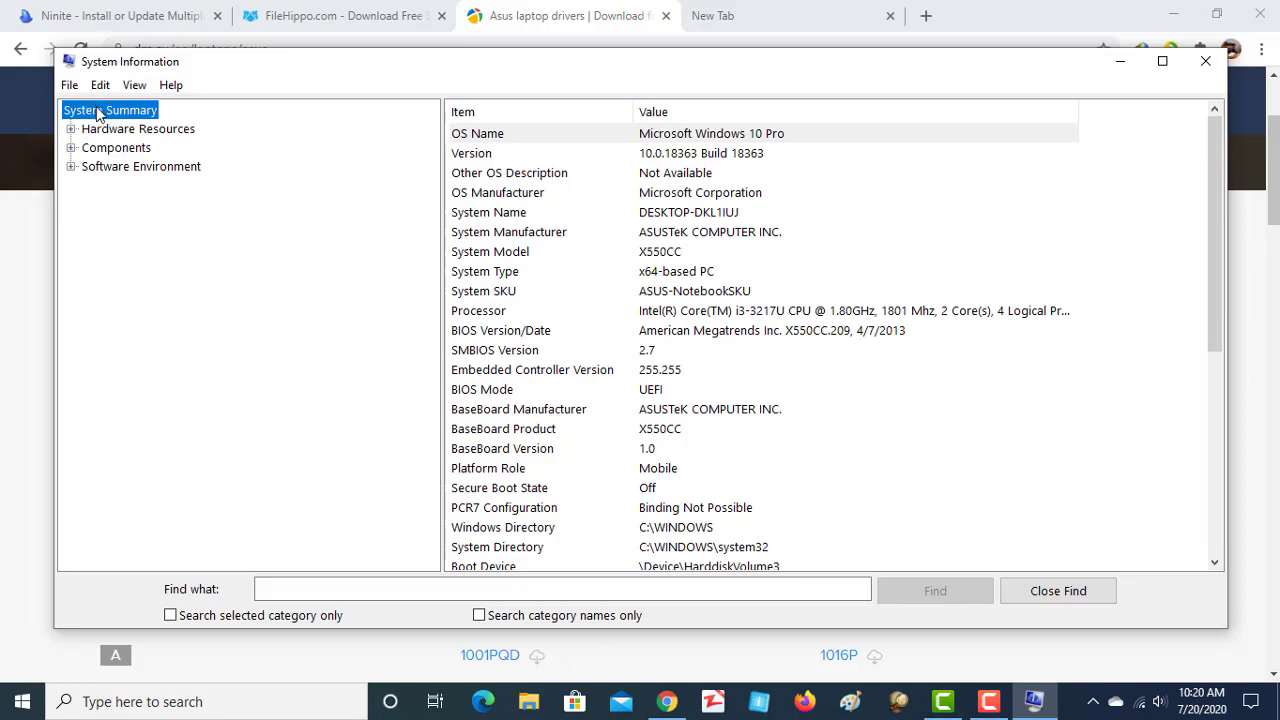
- Examine the OS name, version, system model, system type and processor entries in the System Summary
left_click(492, 253)
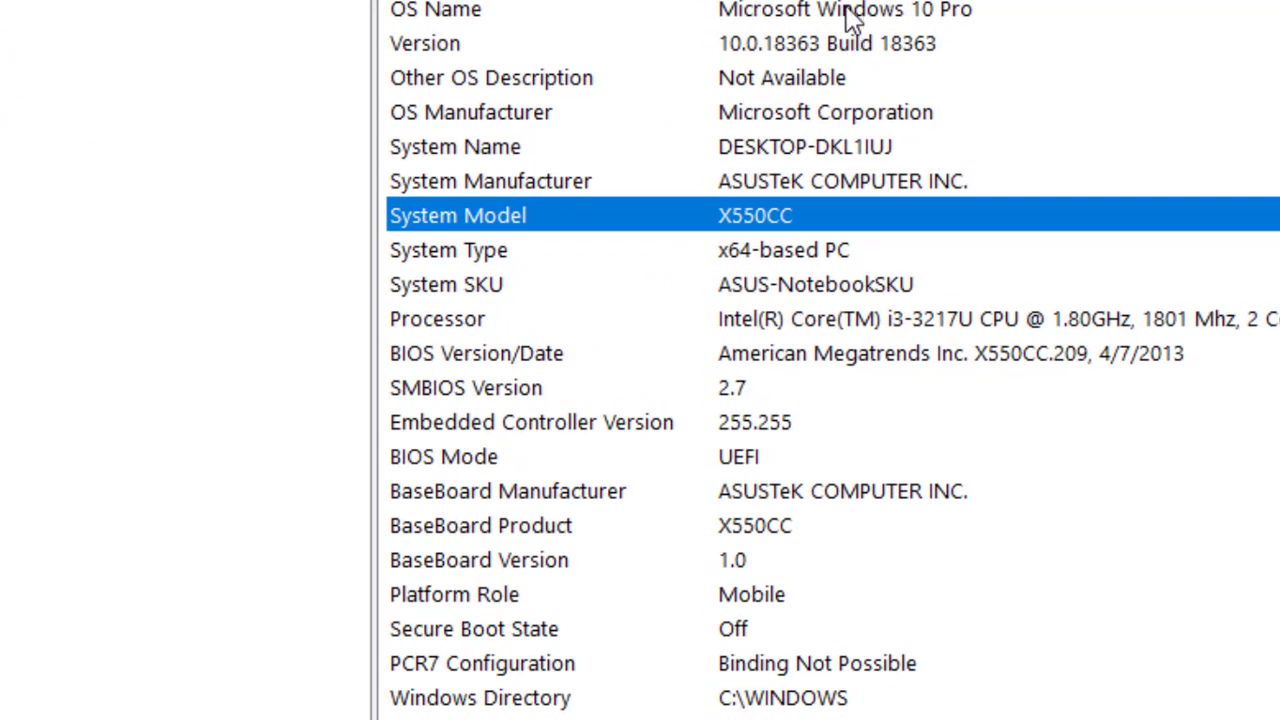
left_click(848, 14)
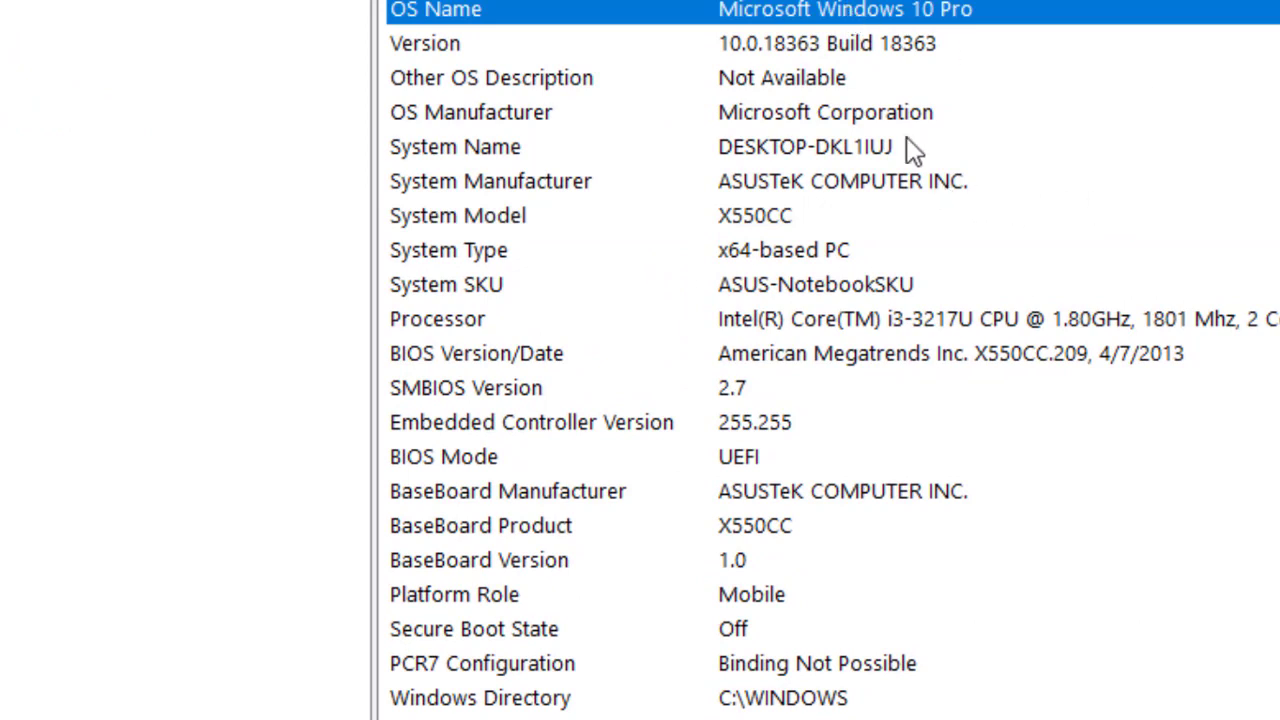
left_click(829, 55)
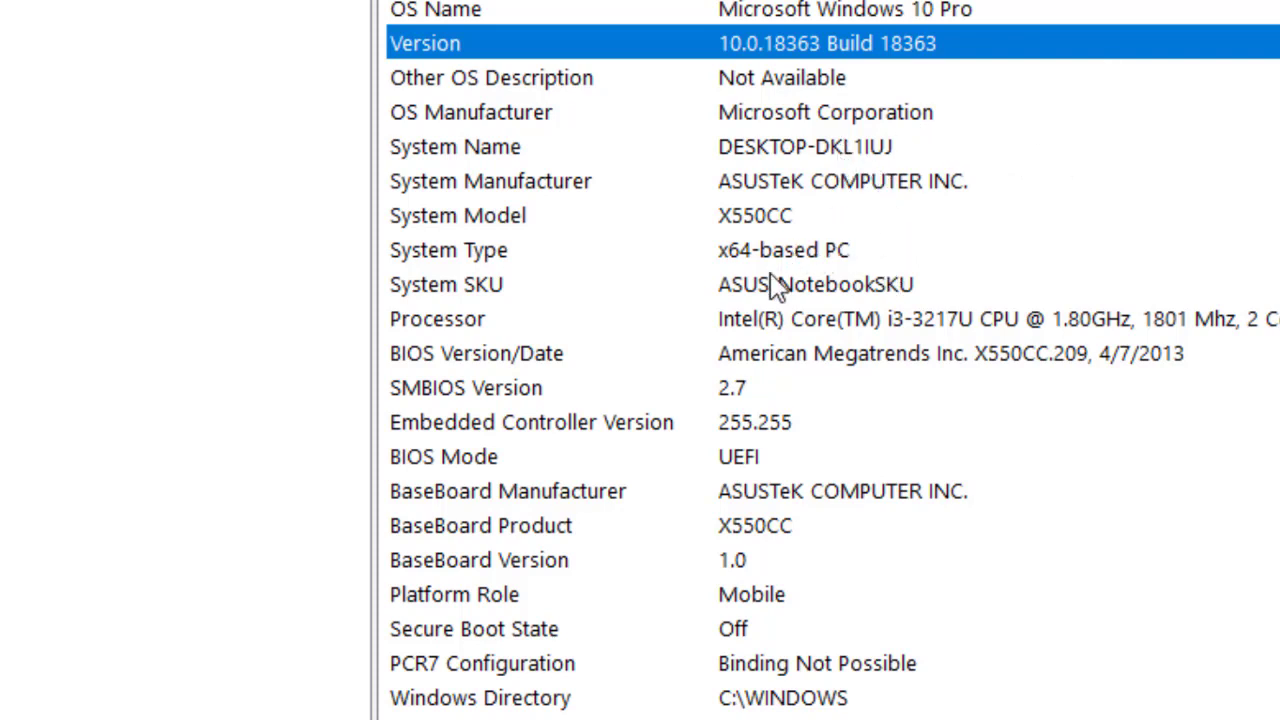
left_click(776, 222)
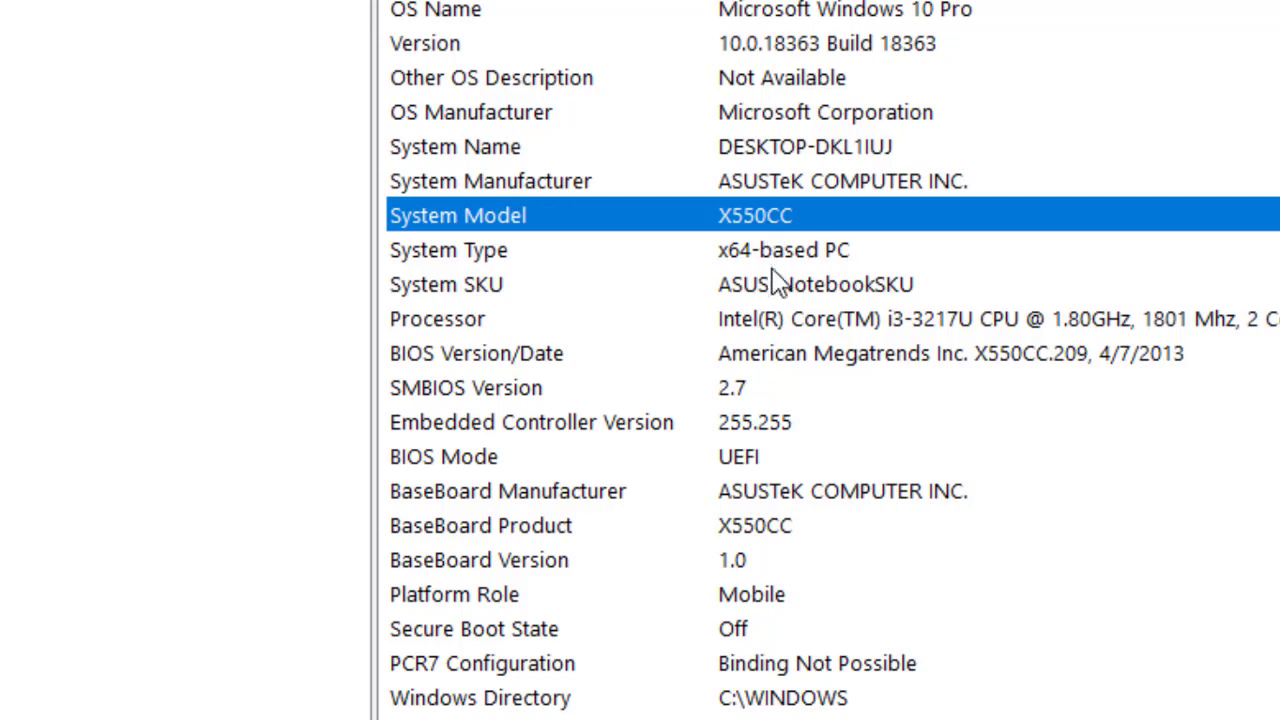
left_click(776, 268)
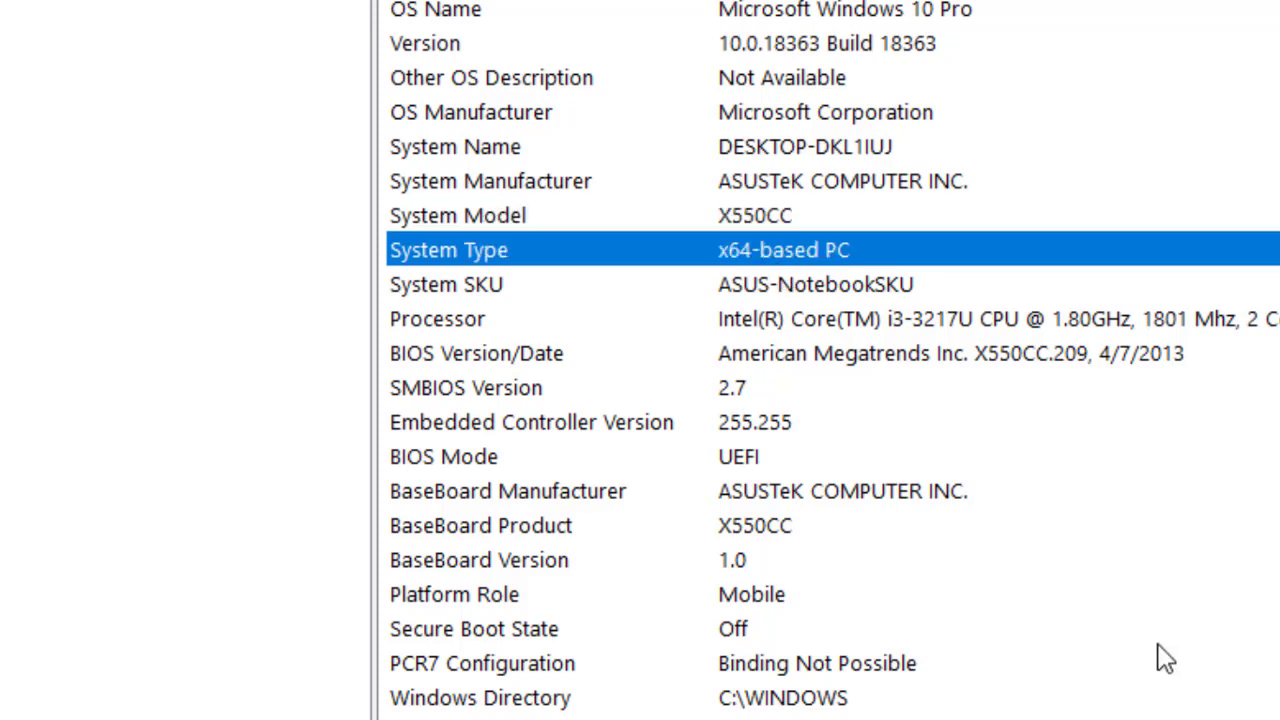
left_click(990, 350)
left_click(1015, 318)
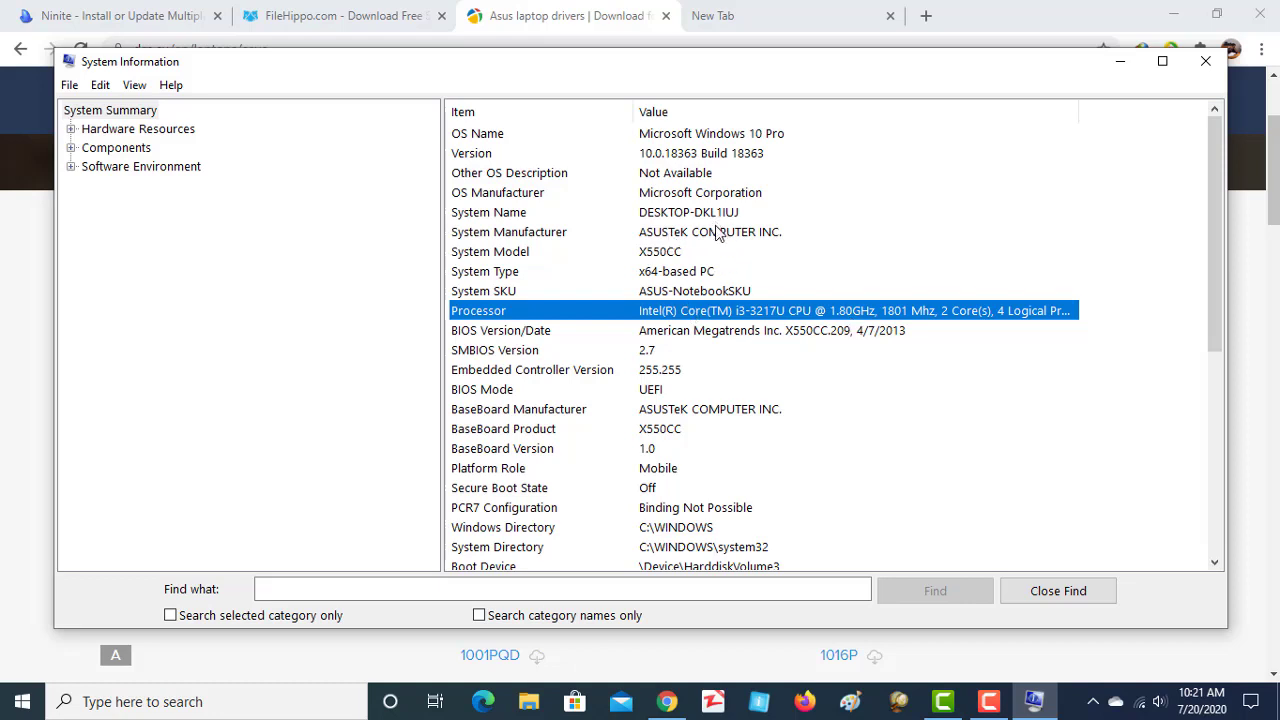
left_click(673, 272)
left_click(670, 258)
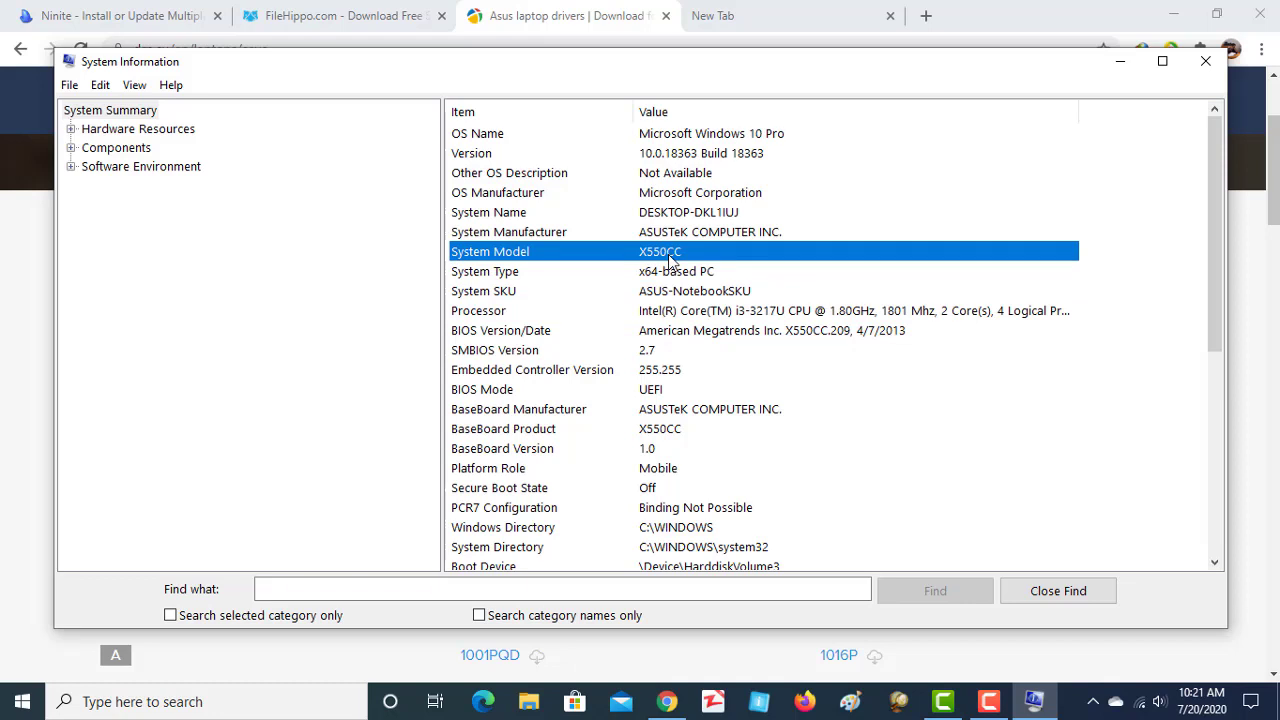
left_click(162, 712)
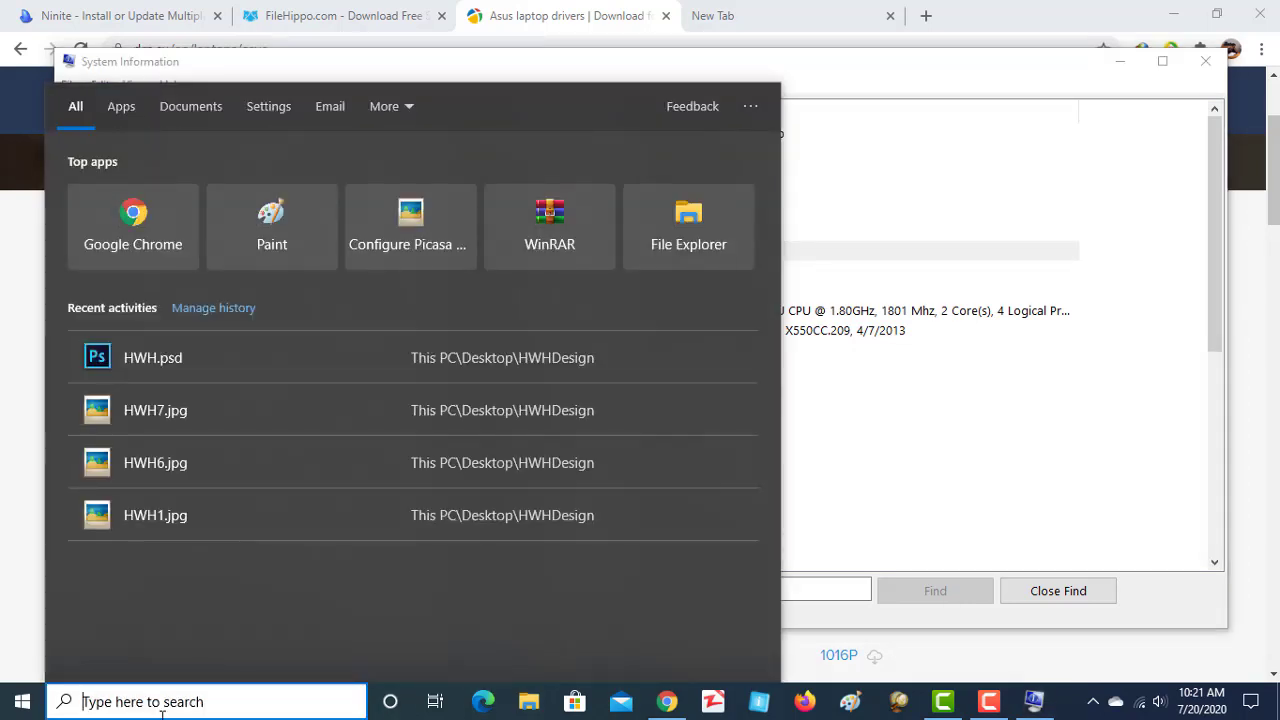
type("sys")
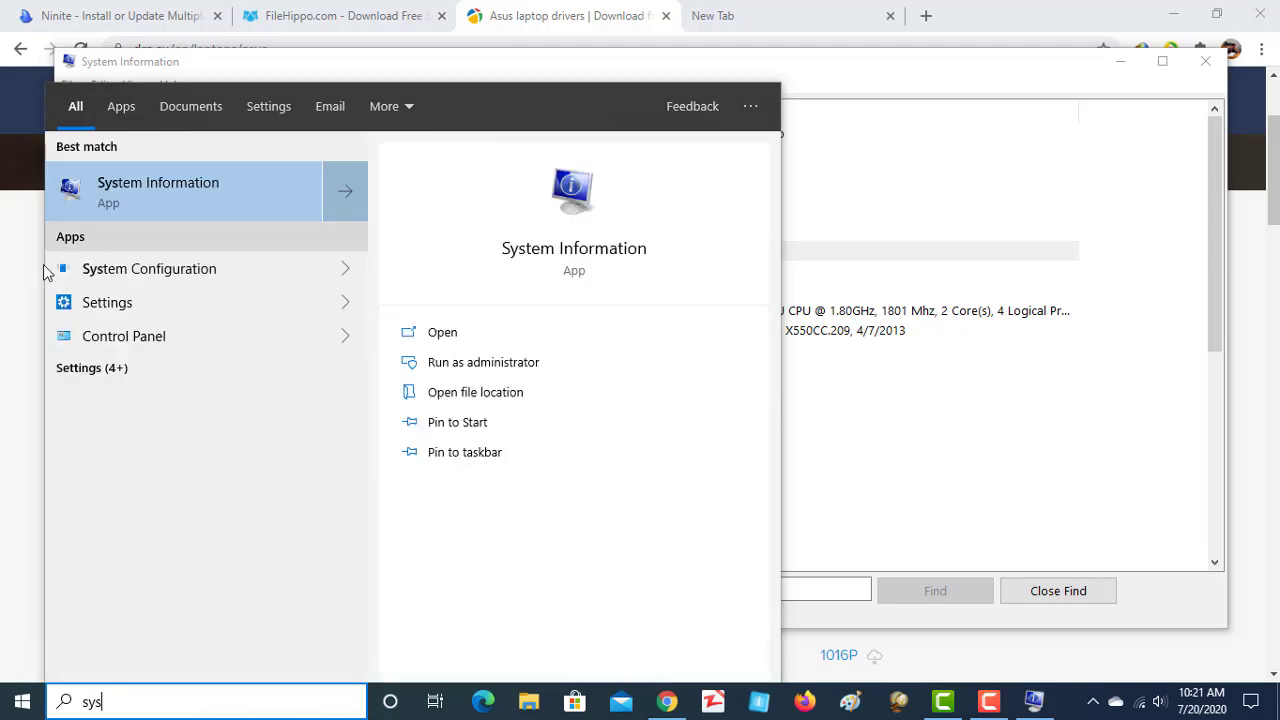
left_click(1031, 435)
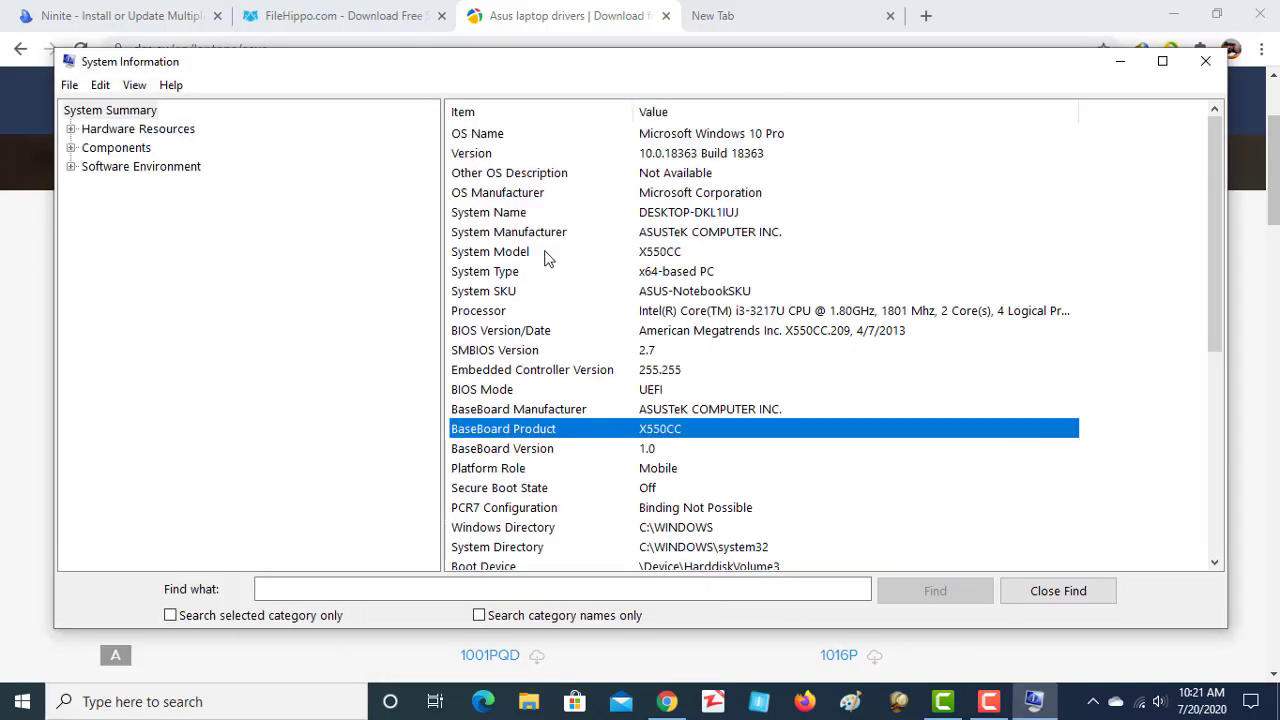
- Close System Information and open the X550CC driver page from the popular Asus laptops
left_click(648, 255)
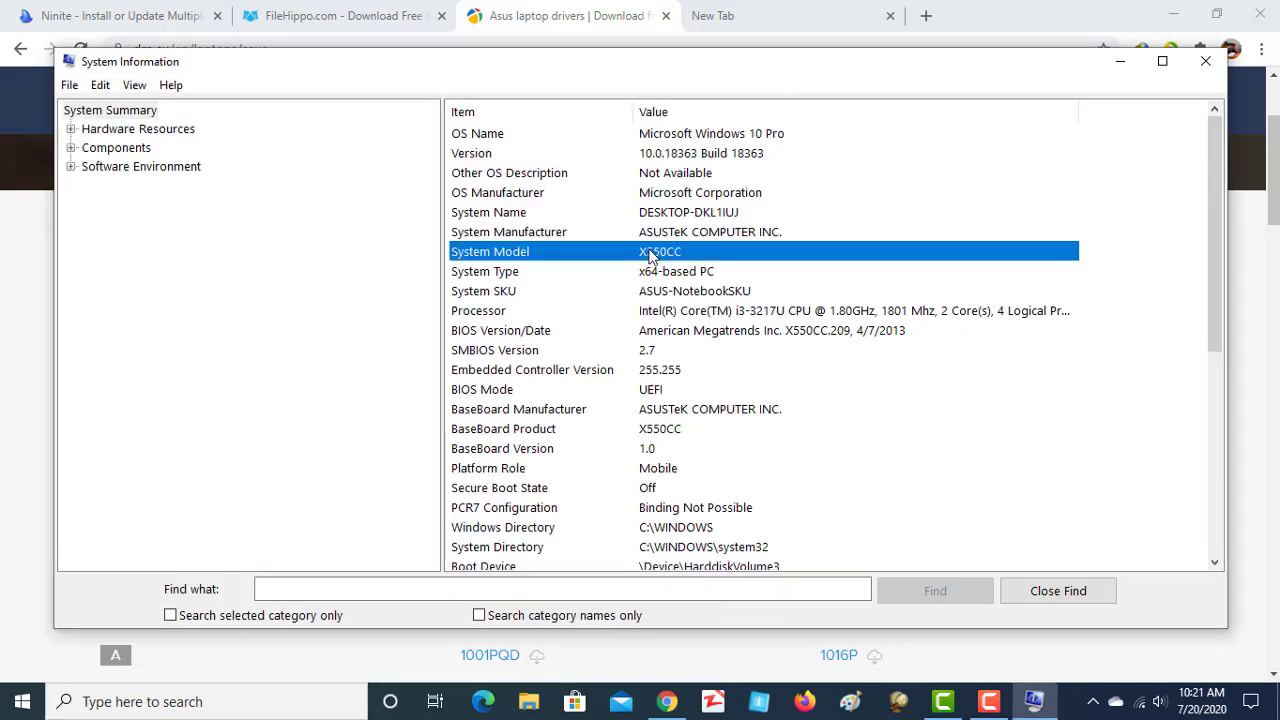
left_click(1206, 62)
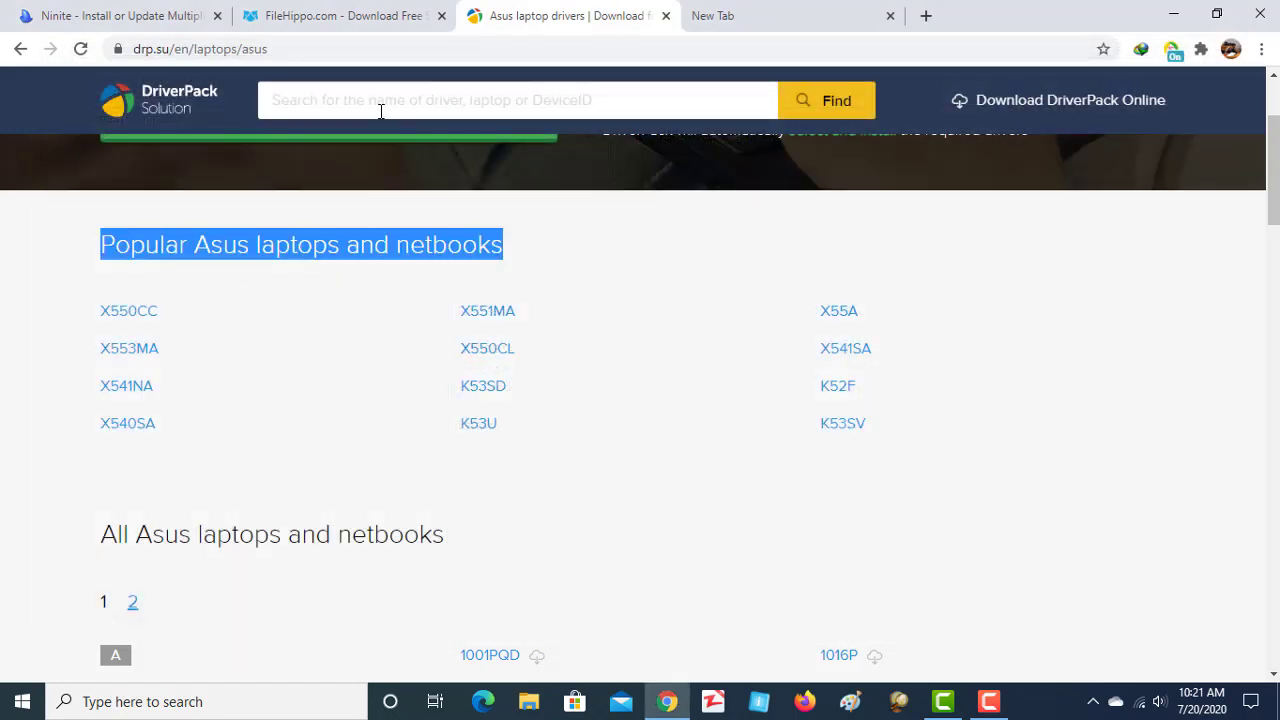
scroll(645, 246, "up", 2)
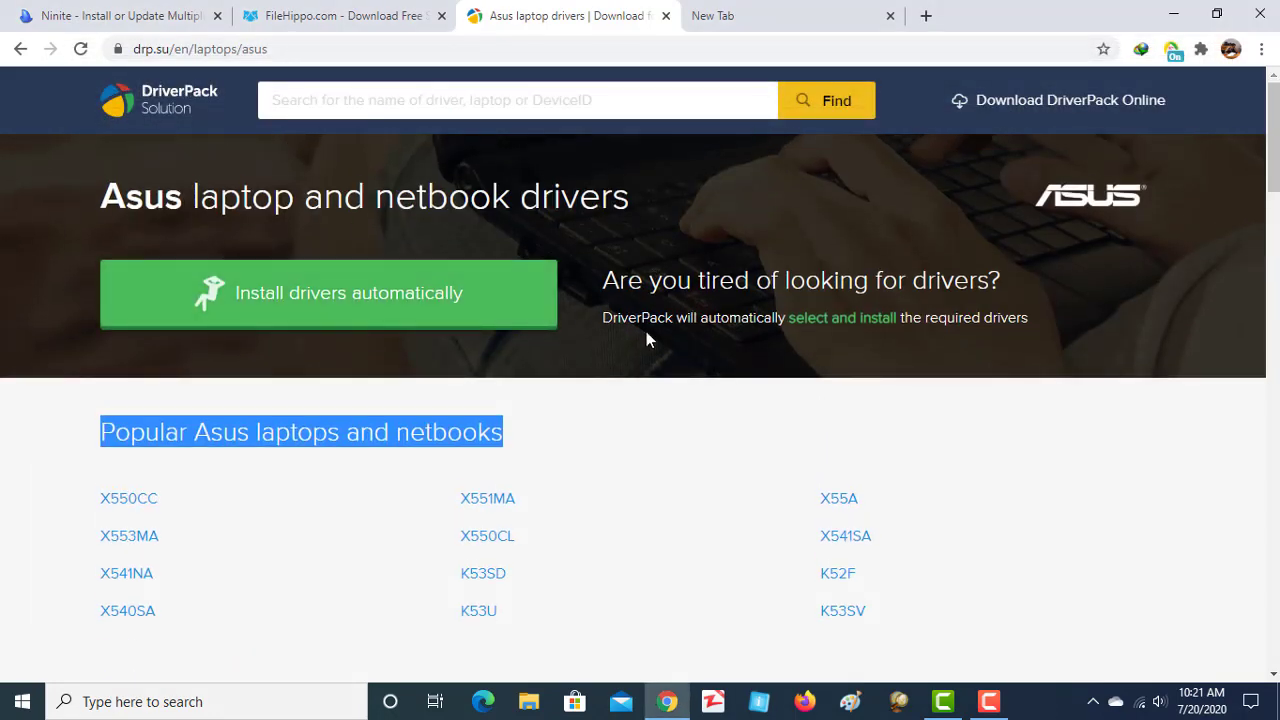
scroll(646, 331, "down", 2)
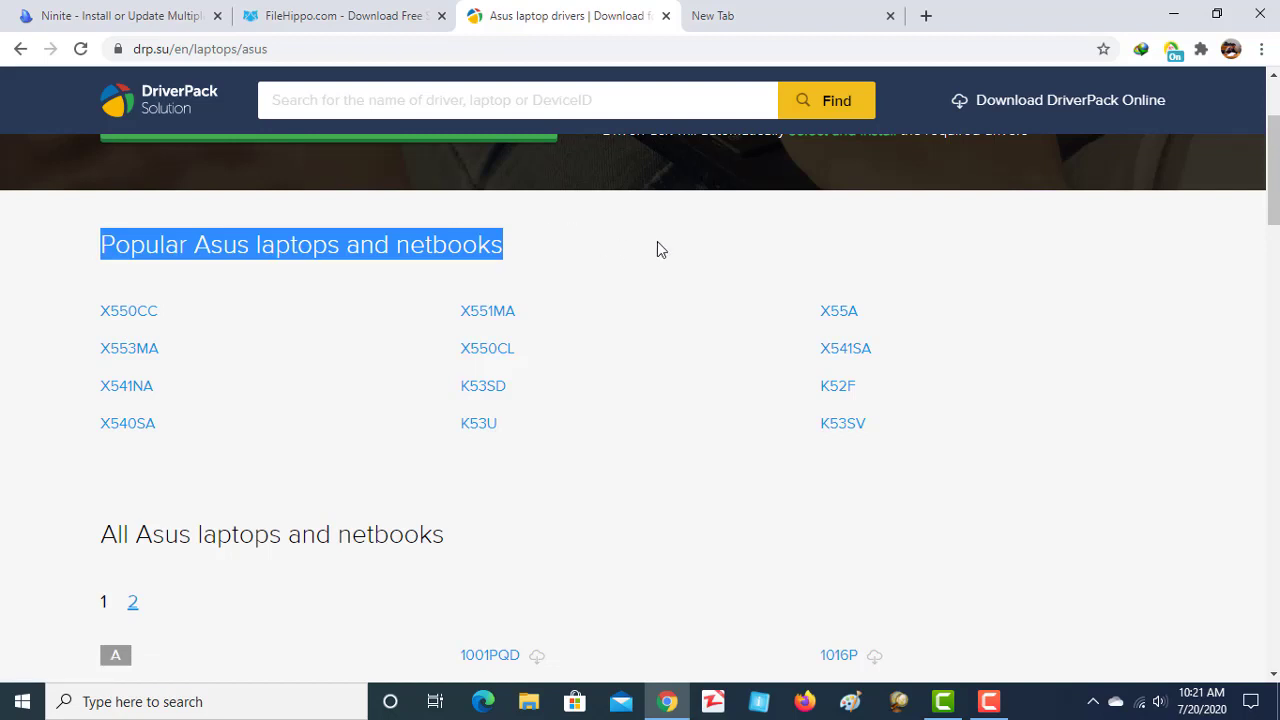
left_click(610, 252)
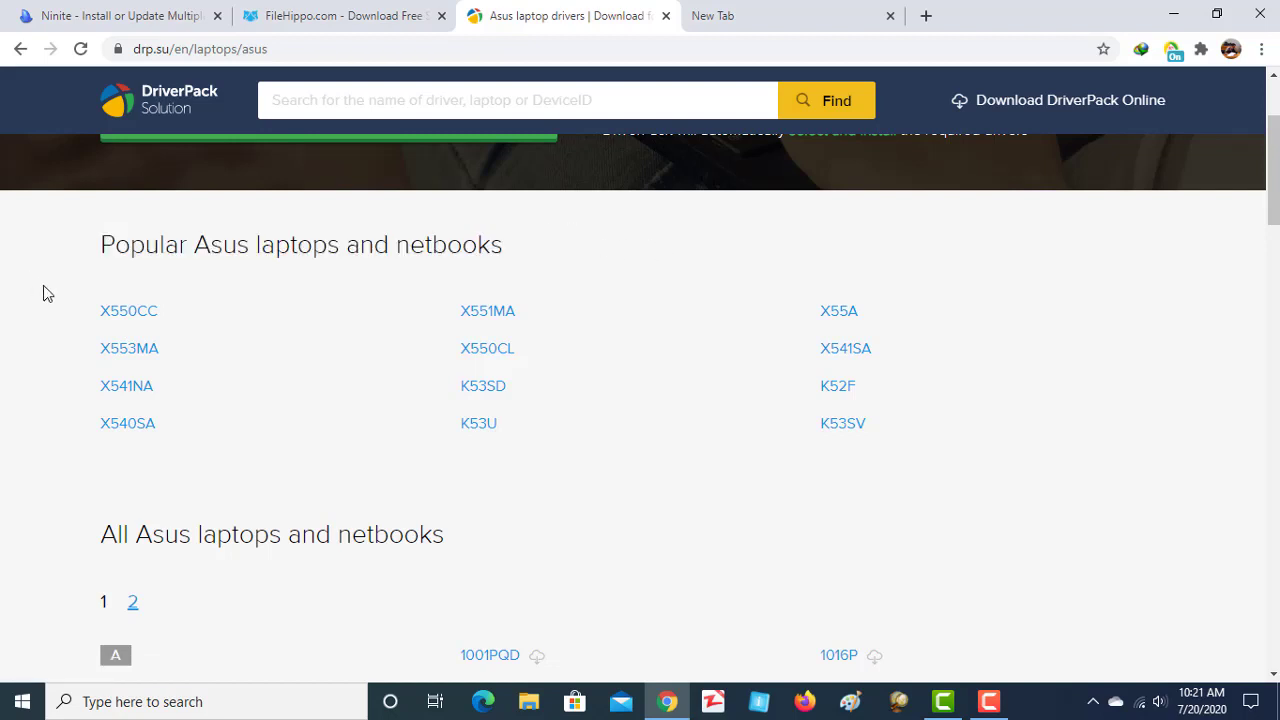
left_click(131, 322)
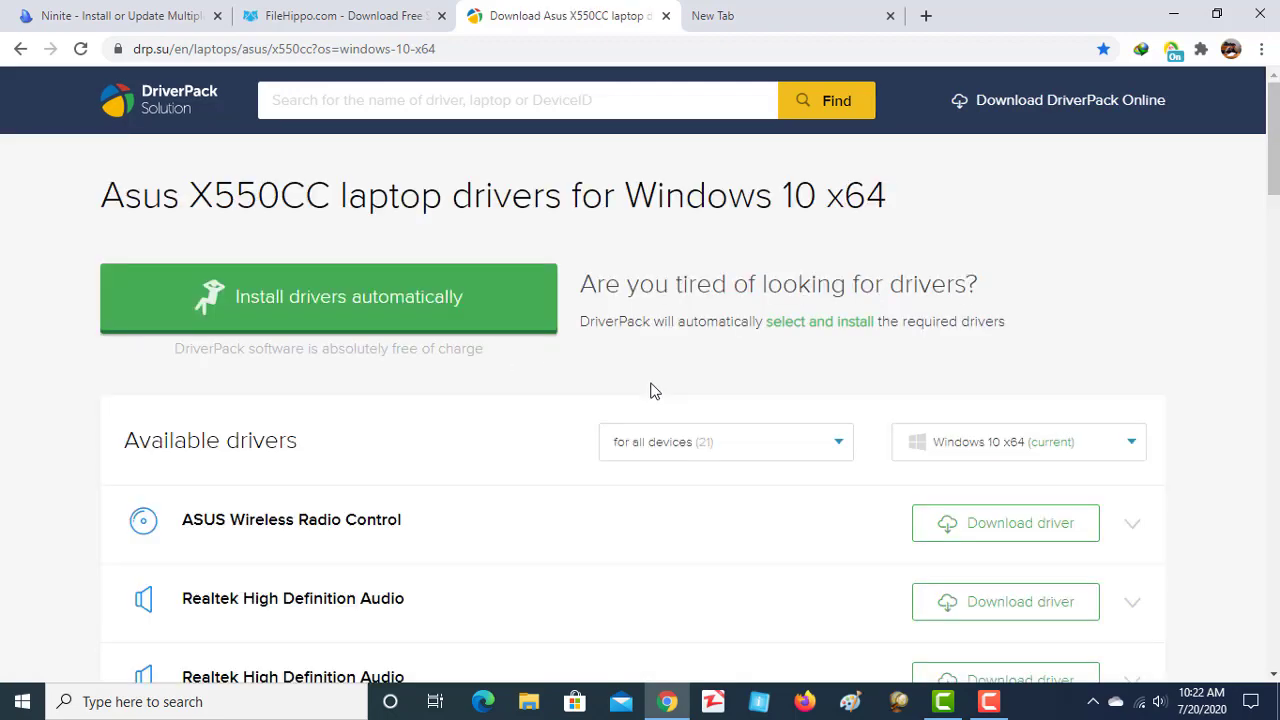
- Look through the available Windows 10 x64 drivers listed for the Asus X550CC laptop
scroll(650, 391, "down", 3)
scroll(650, 391, "down", 5)
scroll(651, 391, "up", 5)
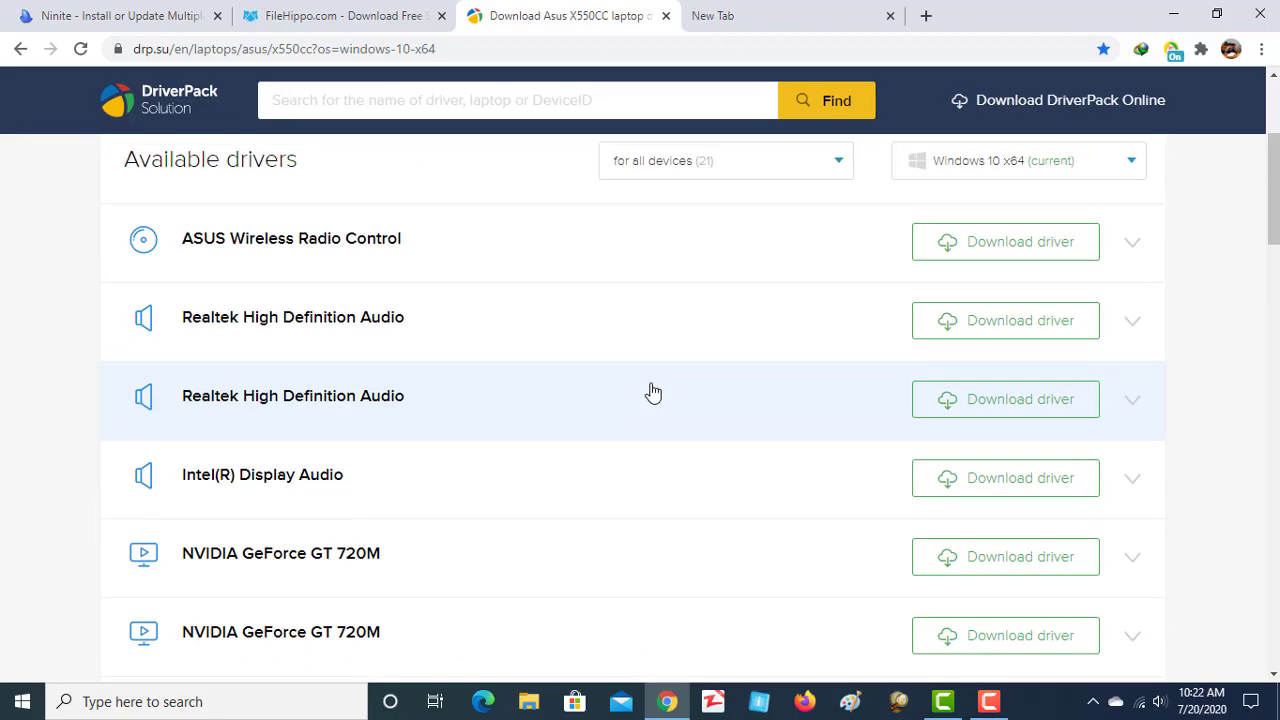
scroll(424, 326, "down", 4)
scroll(424, 326, "down", 10)
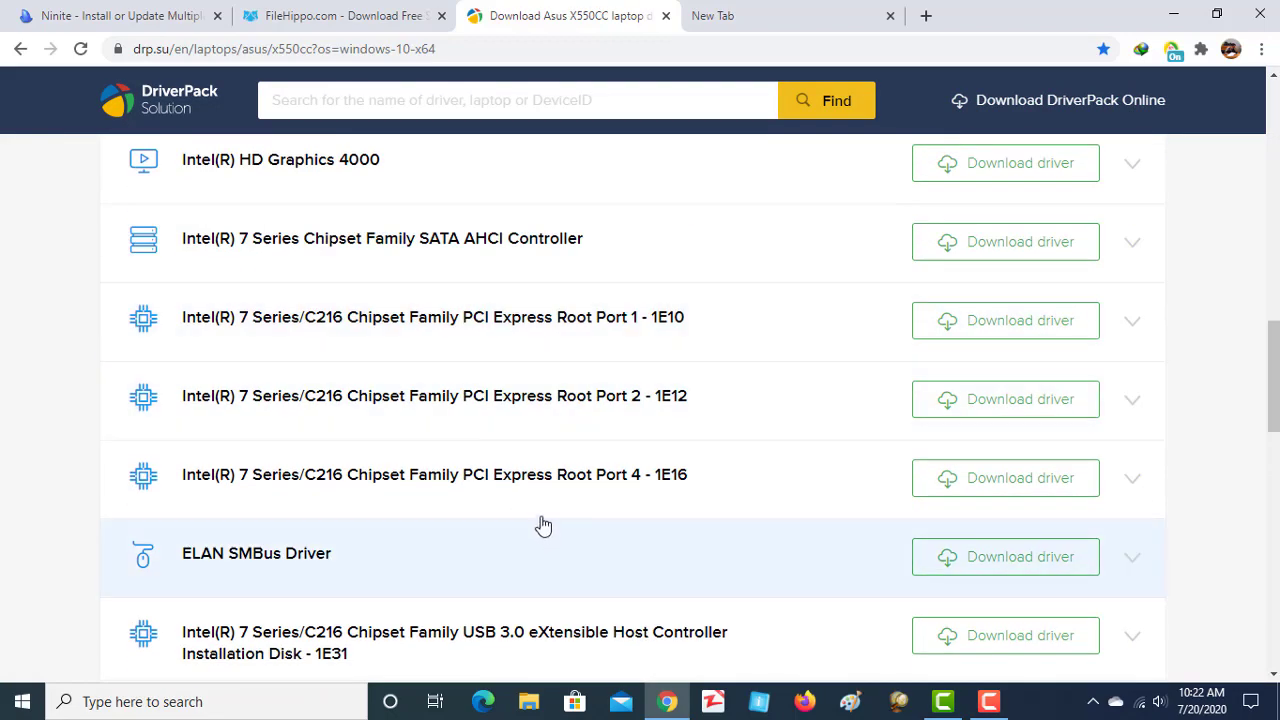
scroll(540, 524, "up", 3)
scroll(540, 524, "up", 9)
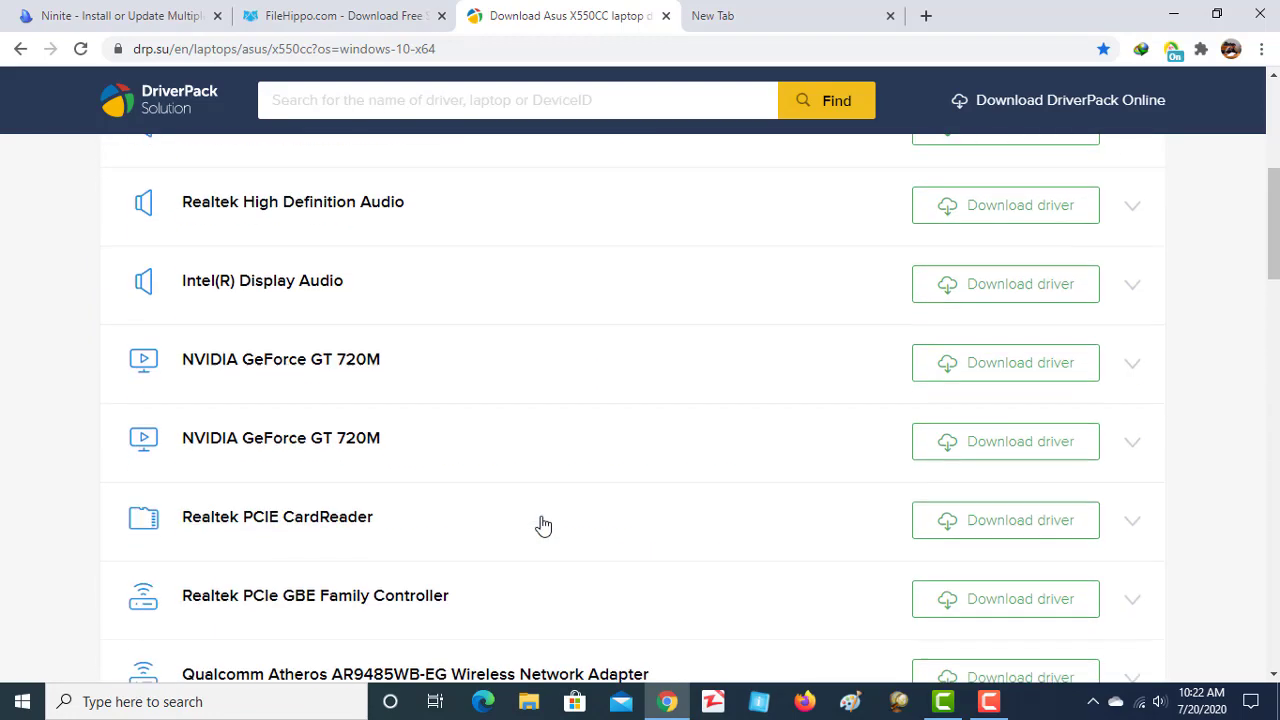
scroll(540, 524, "up", 4)
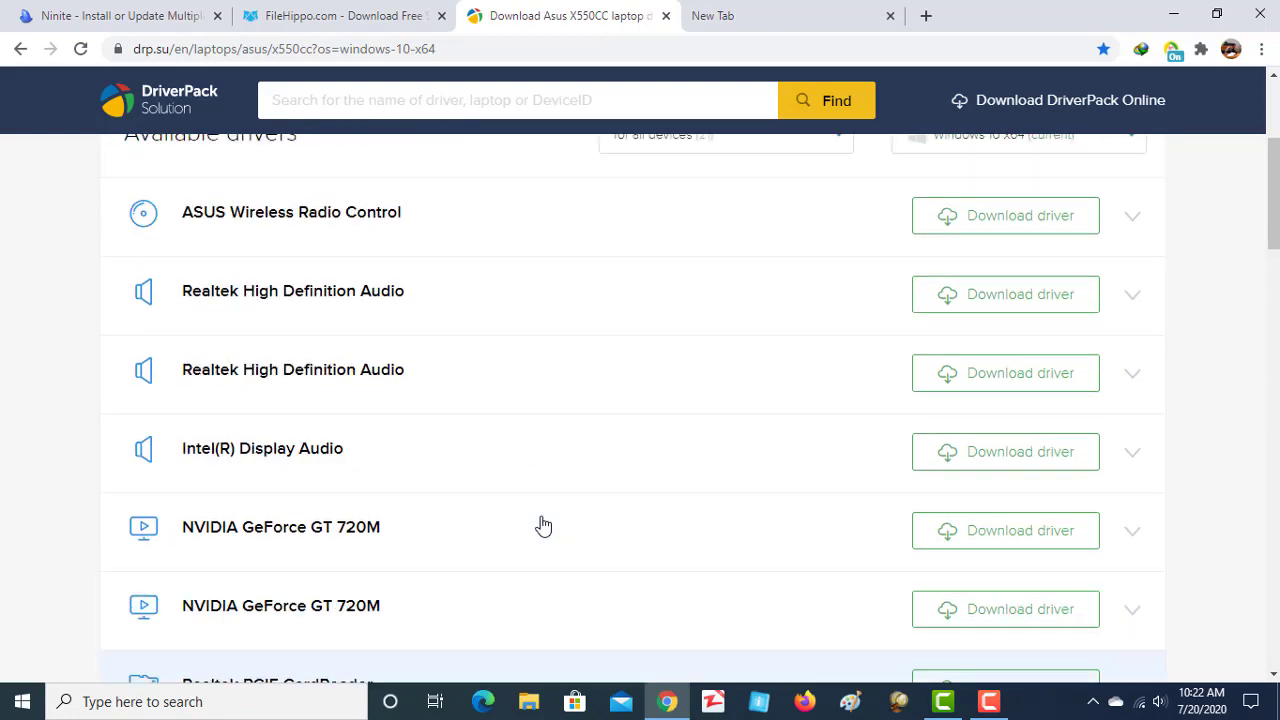
scroll(44, 318, "down", 2)
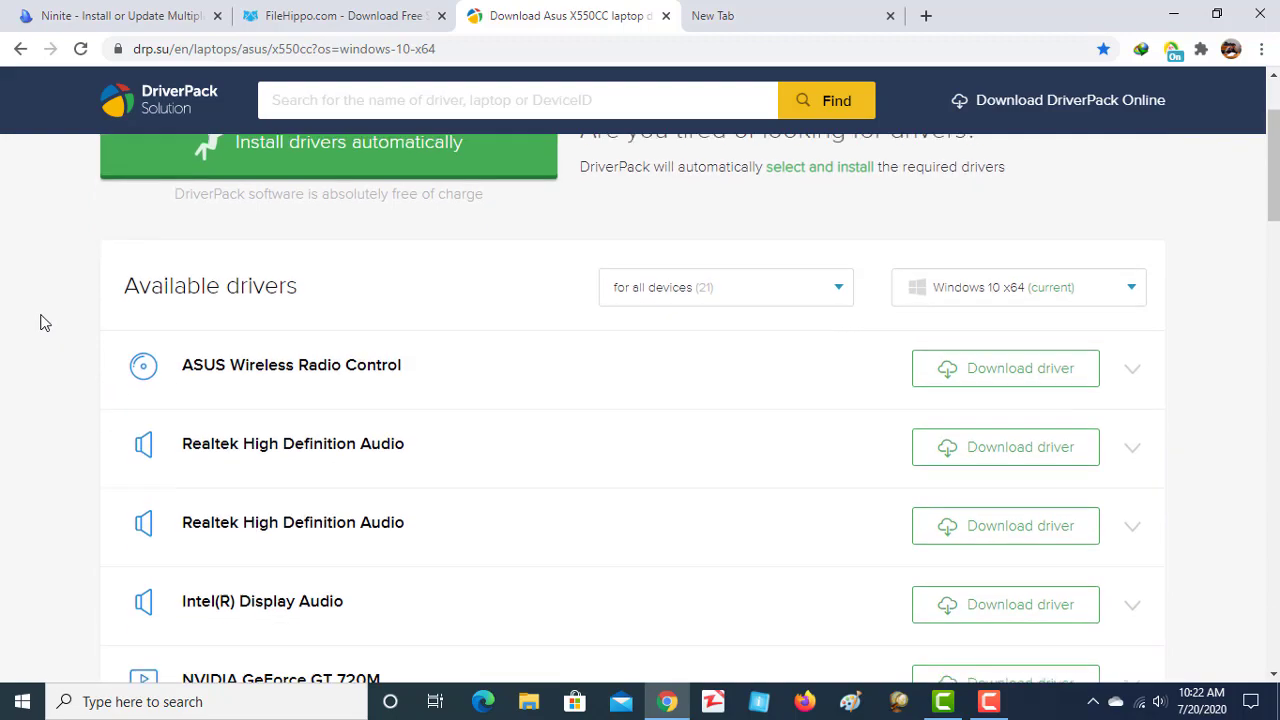
scroll(32, 300, "up", 2)
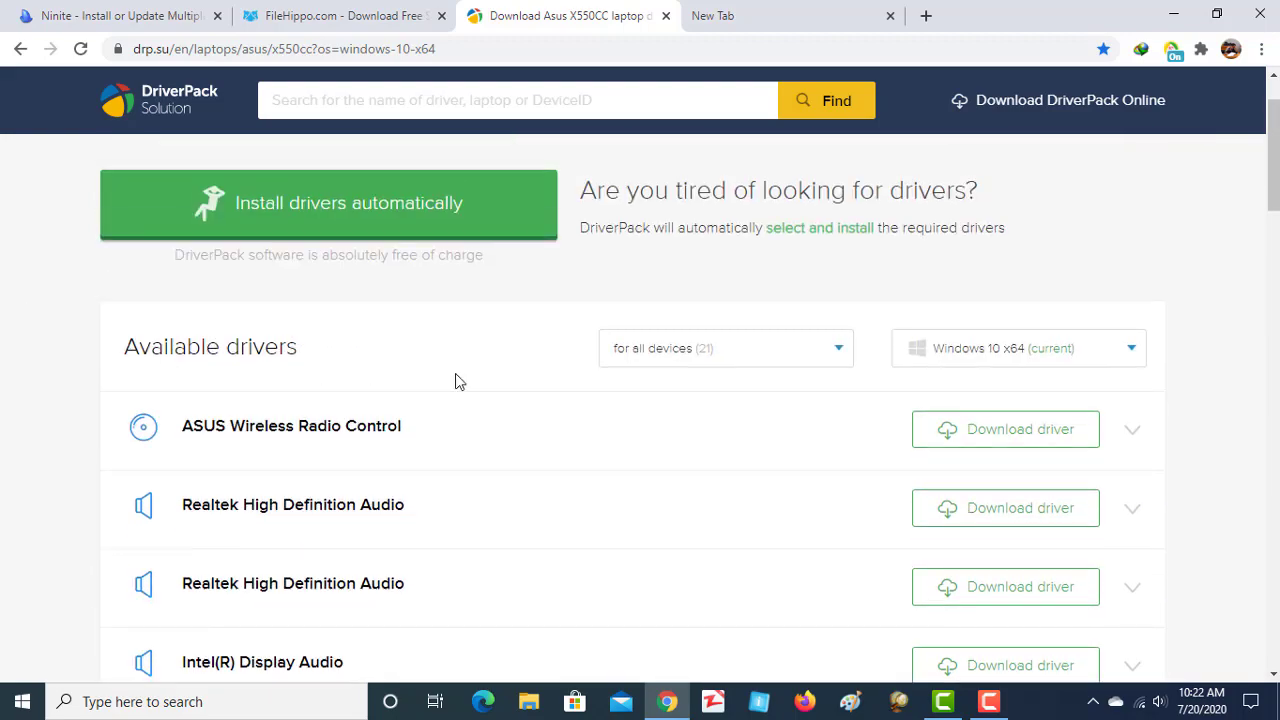
- Highlight the entire list of available X550CC drivers, clear the selection and return to the list's beginning
left_click_drag(454, 380, 961, 349)
scroll(831, 414, "up", 10)
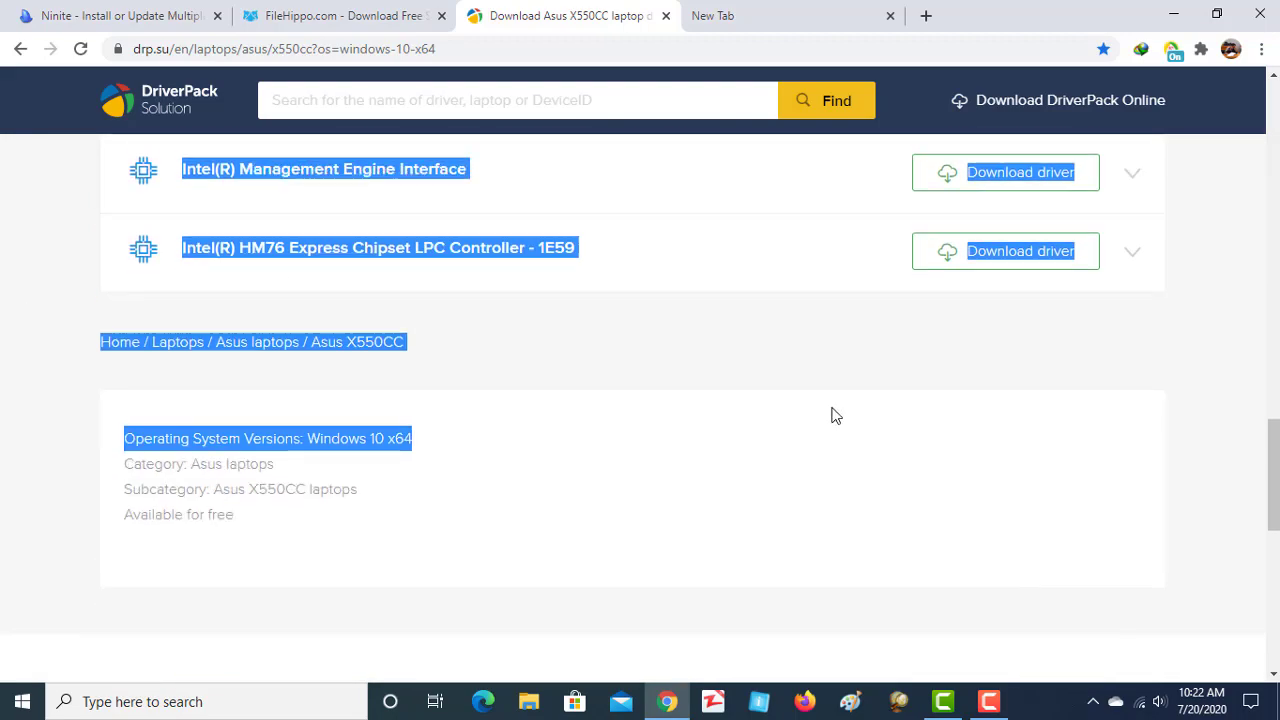
scroll(3, 293, "up", 7)
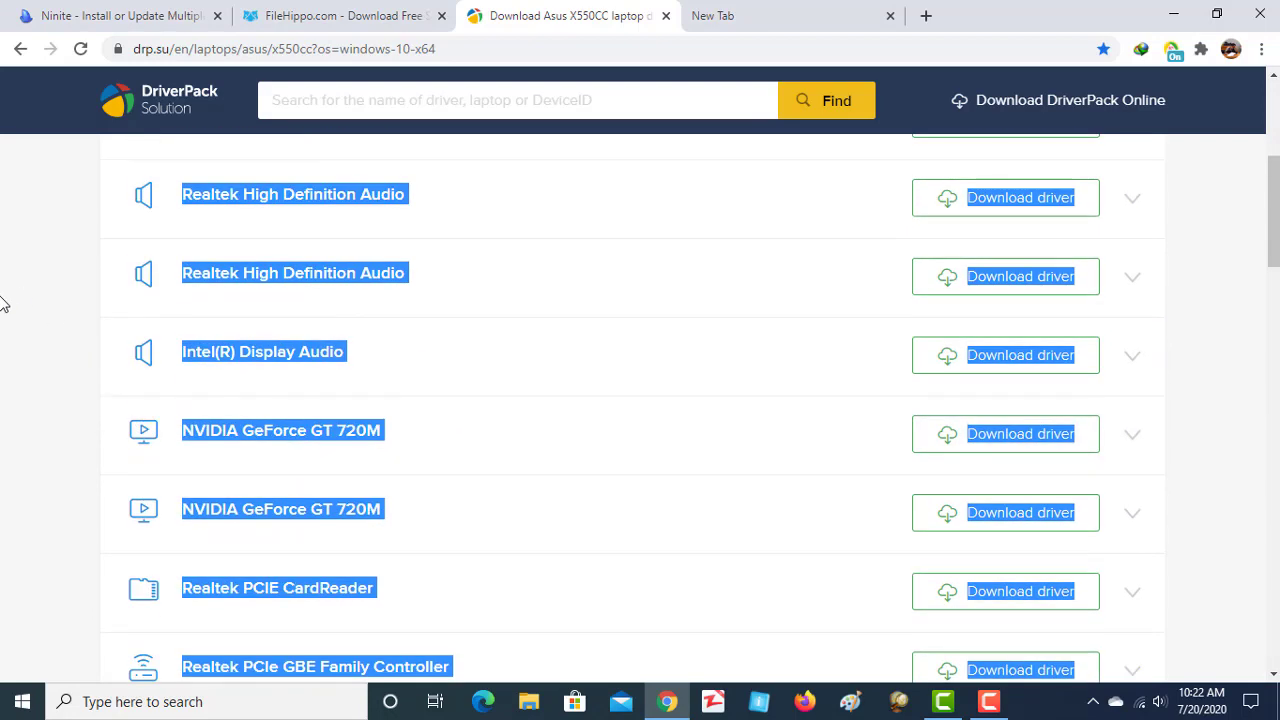
left_click(8, 380)
scroll(346, 437, "down", 3)
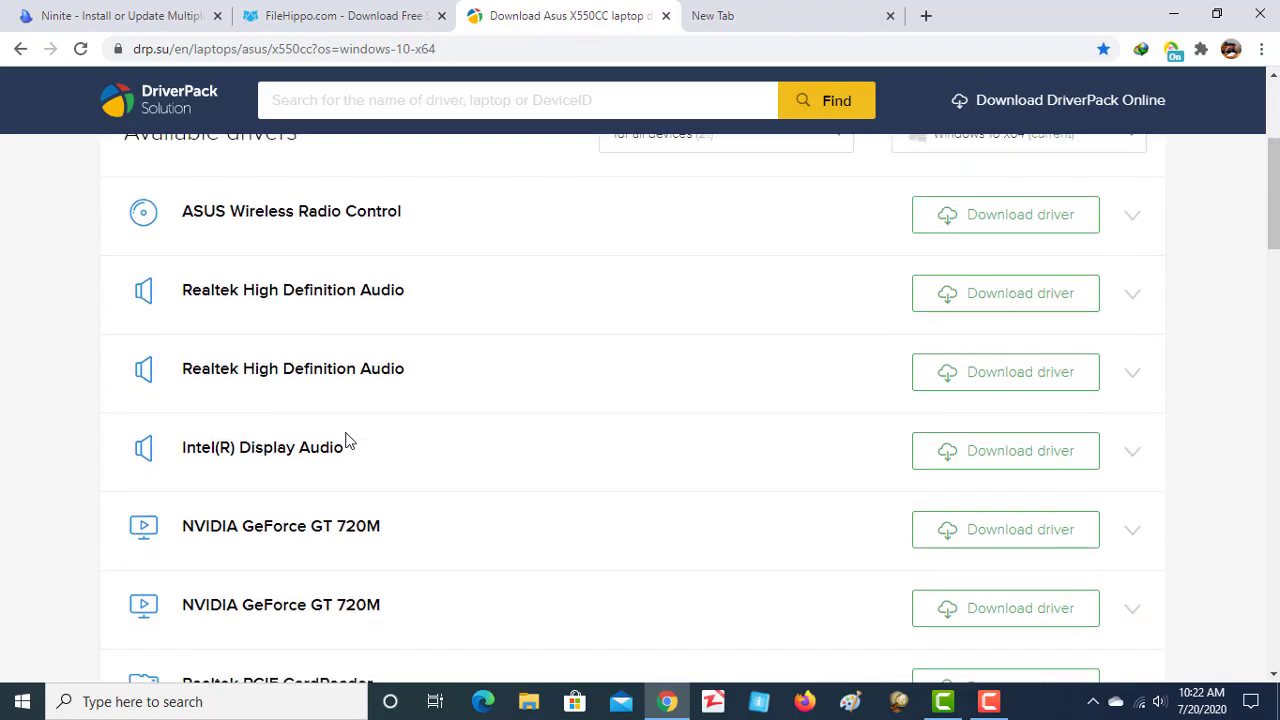
scroll(346, 443, "up", 2)
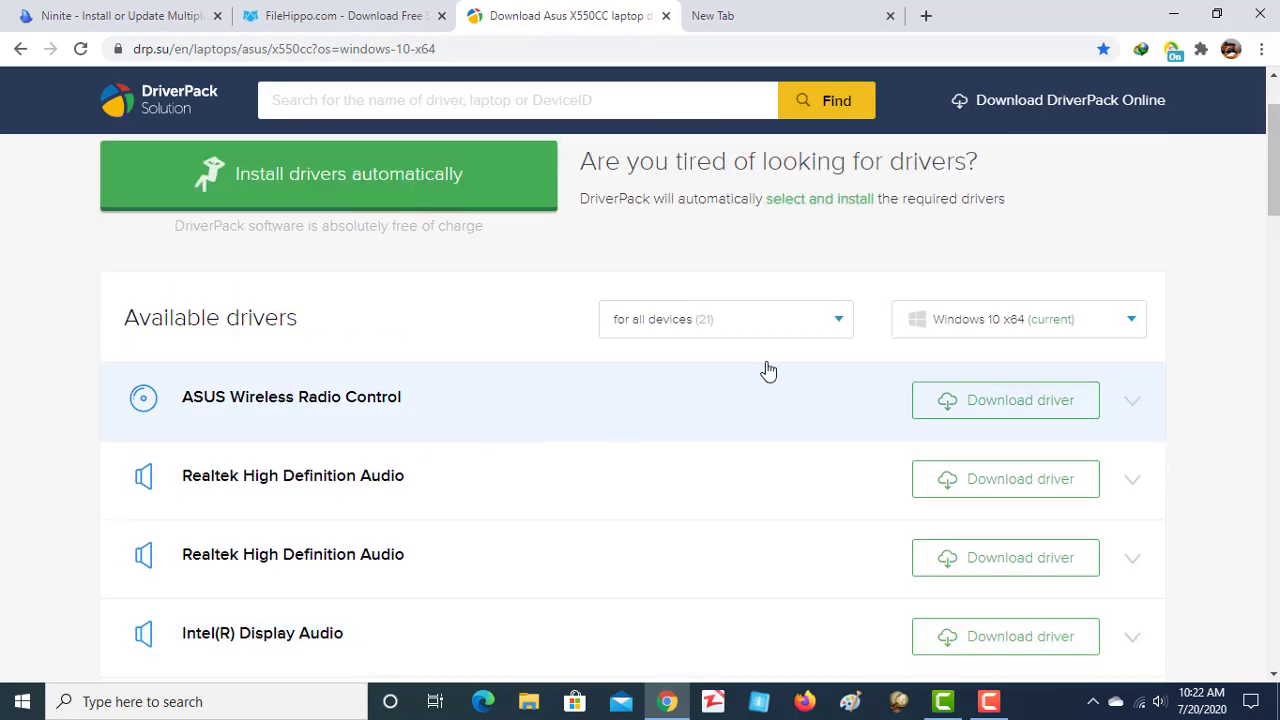
- Examine the device categories available for filtering the X550CC drivers
left_click(829, 322)
scroll(686, 363, "down", 1)
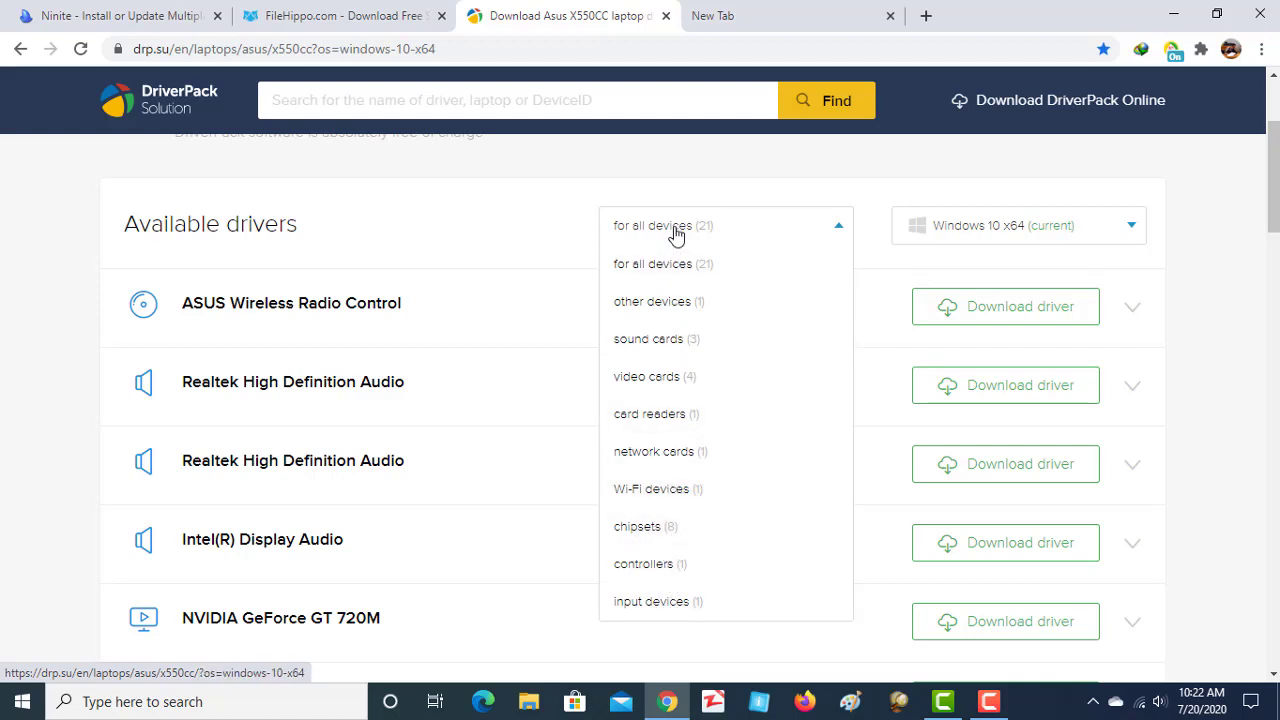
left_click(729, 232)
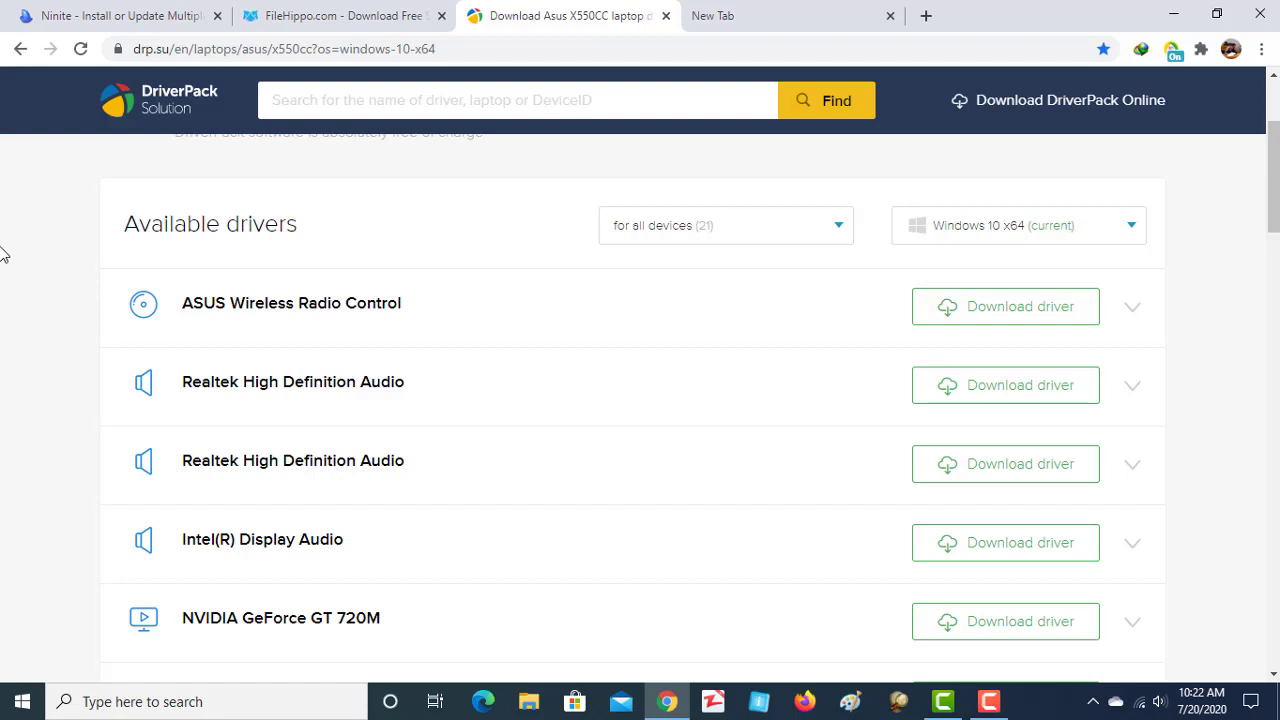
- Show the X550CC drivers for all systems and look through the resulting list
left_click(1090, 240)
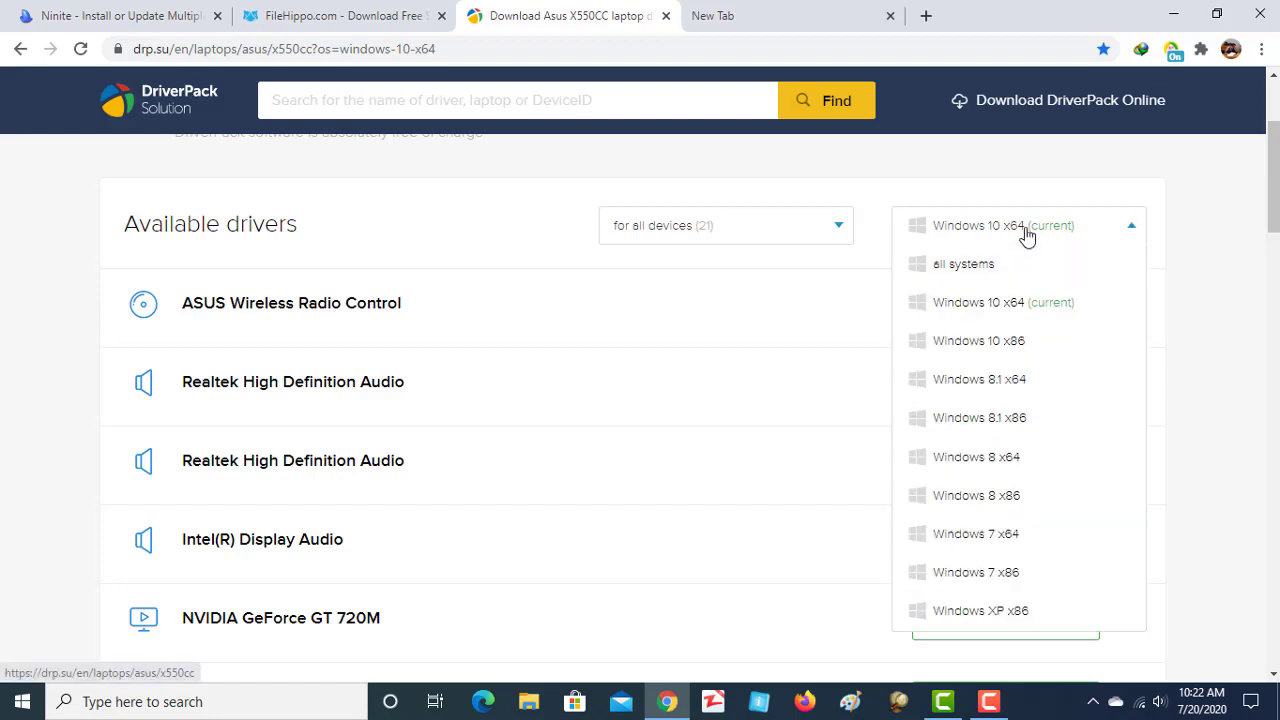
left_click(1010, 270)
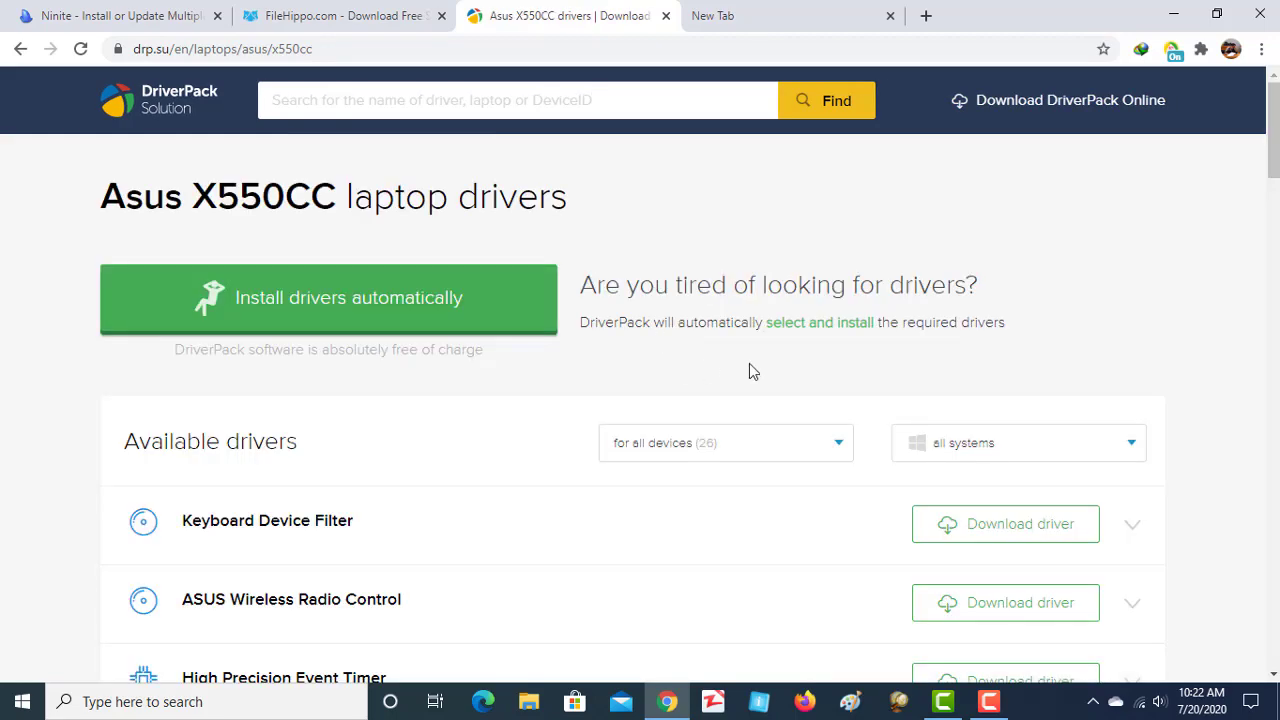
scroll(780, 372, "down", 4)
scroll(600, 320, "down", 14)
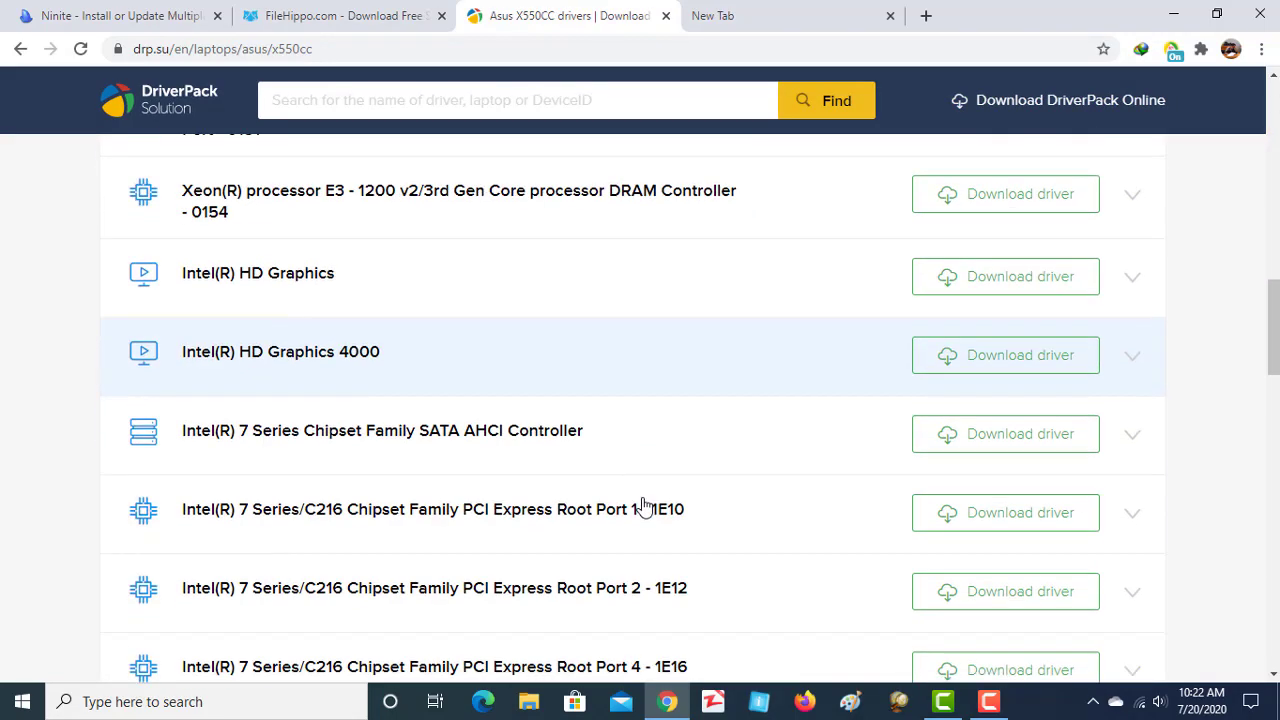
scroll(654, 509, "down", 8)
scroll(651, 509, "up", 20)
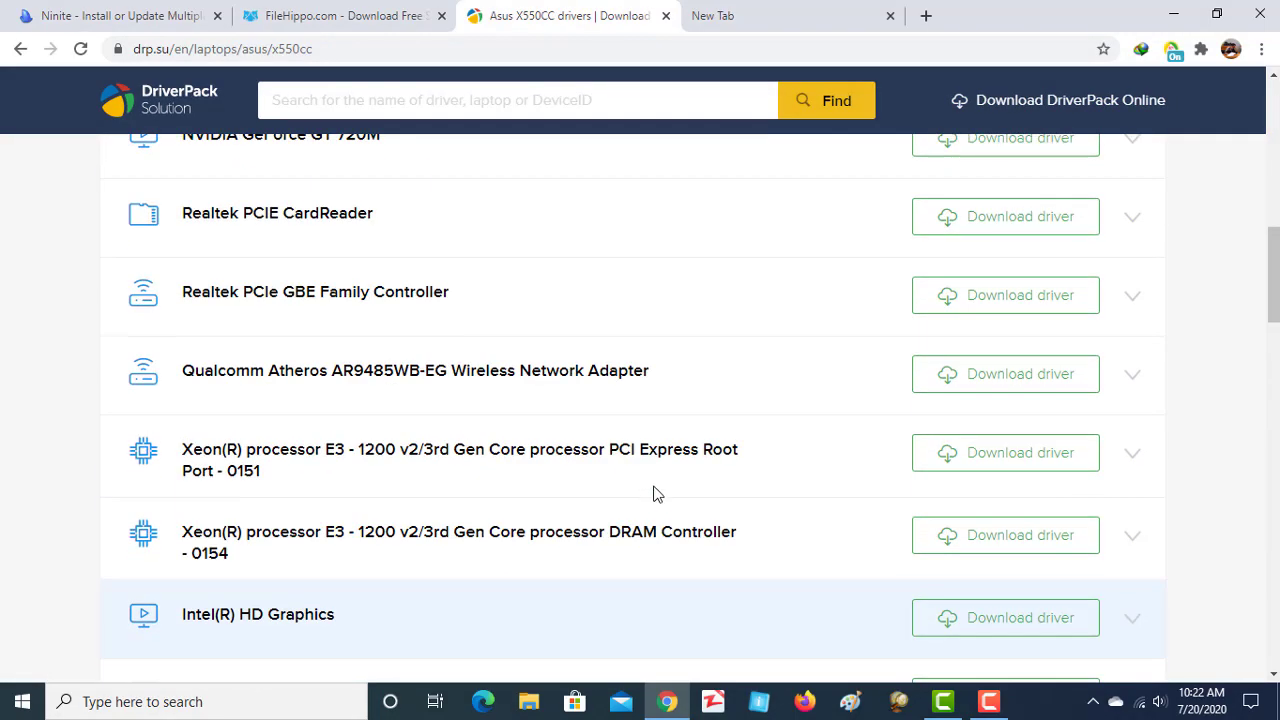
- Filter the X550CC drivers by Windows 10 x64 and check the beginning of the list
left_click(1055, 445)
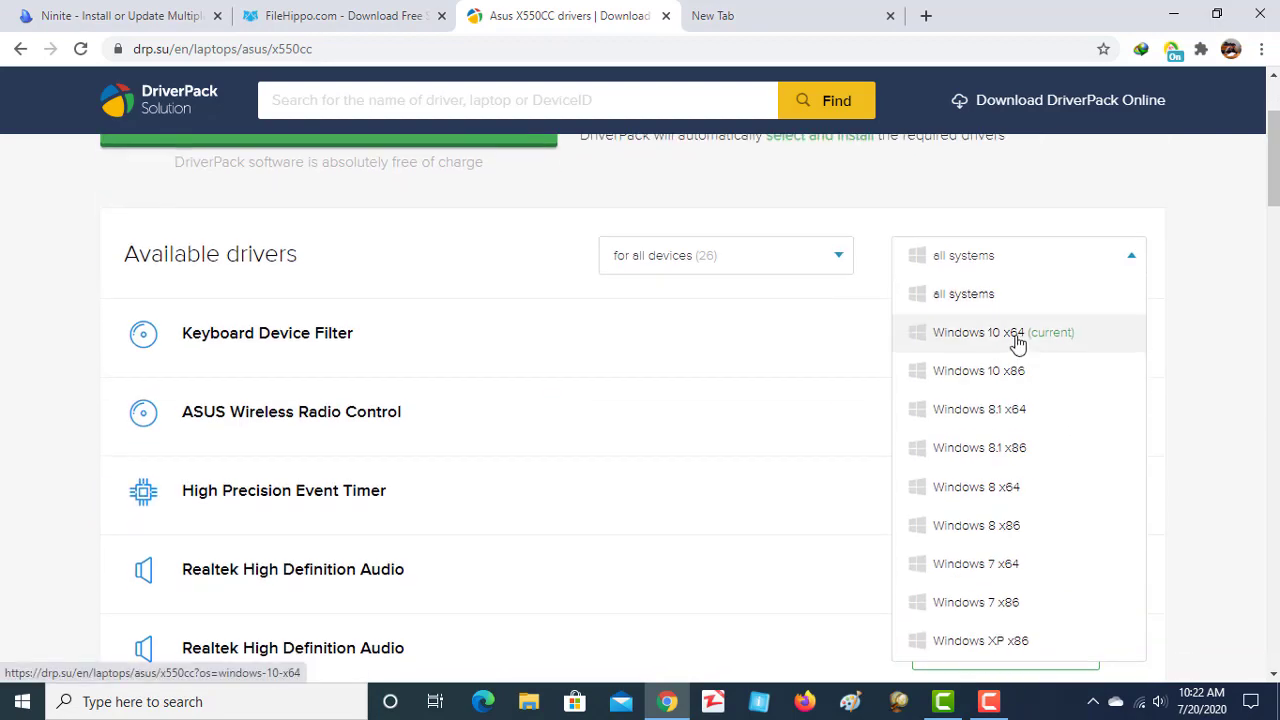
left_click(1017, 338)
scroll(1031, 411, "down", 4)
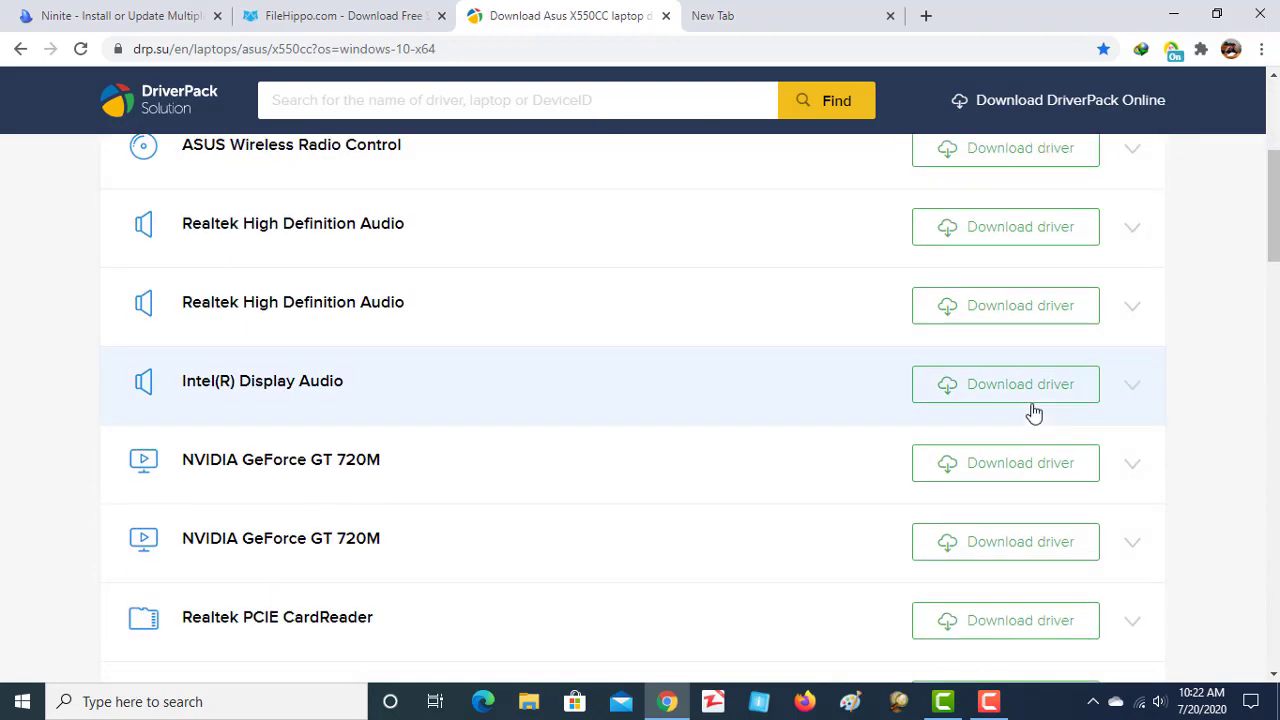
scroll(1027, 374, "up", 2)
scroll(1027, 374, "up", 1)
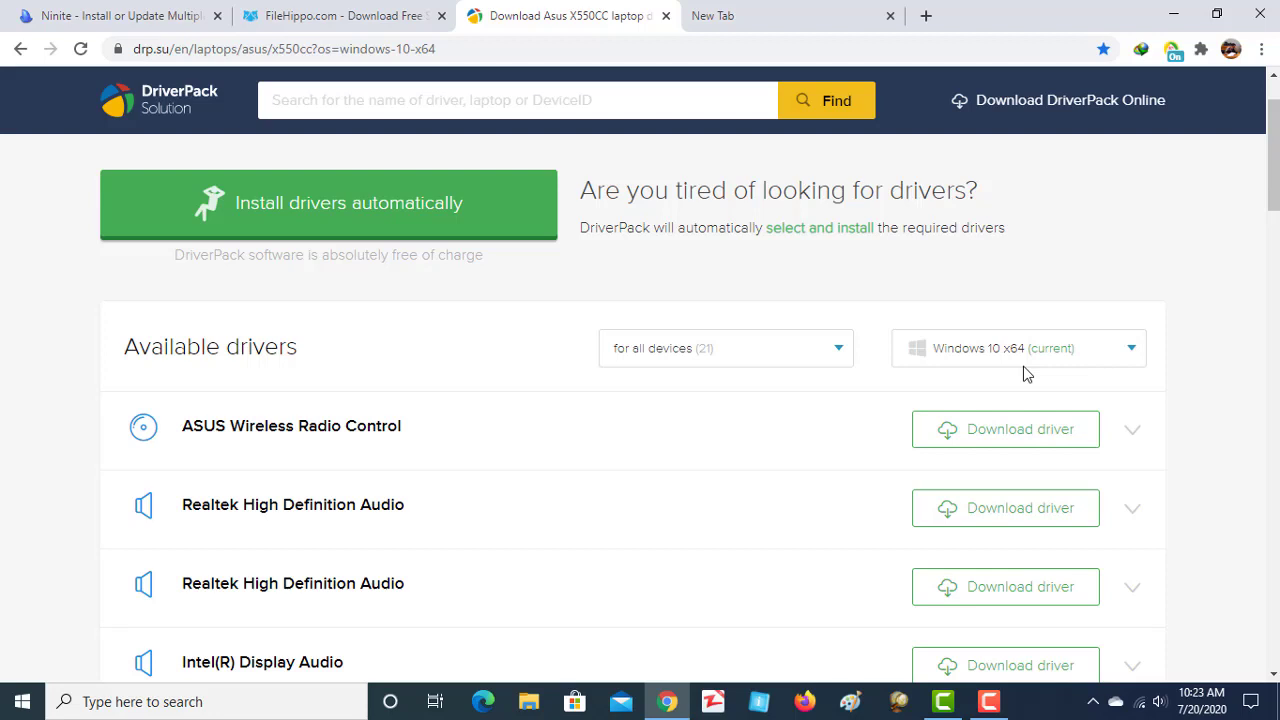
scroll(1025, 368, "down", 1)
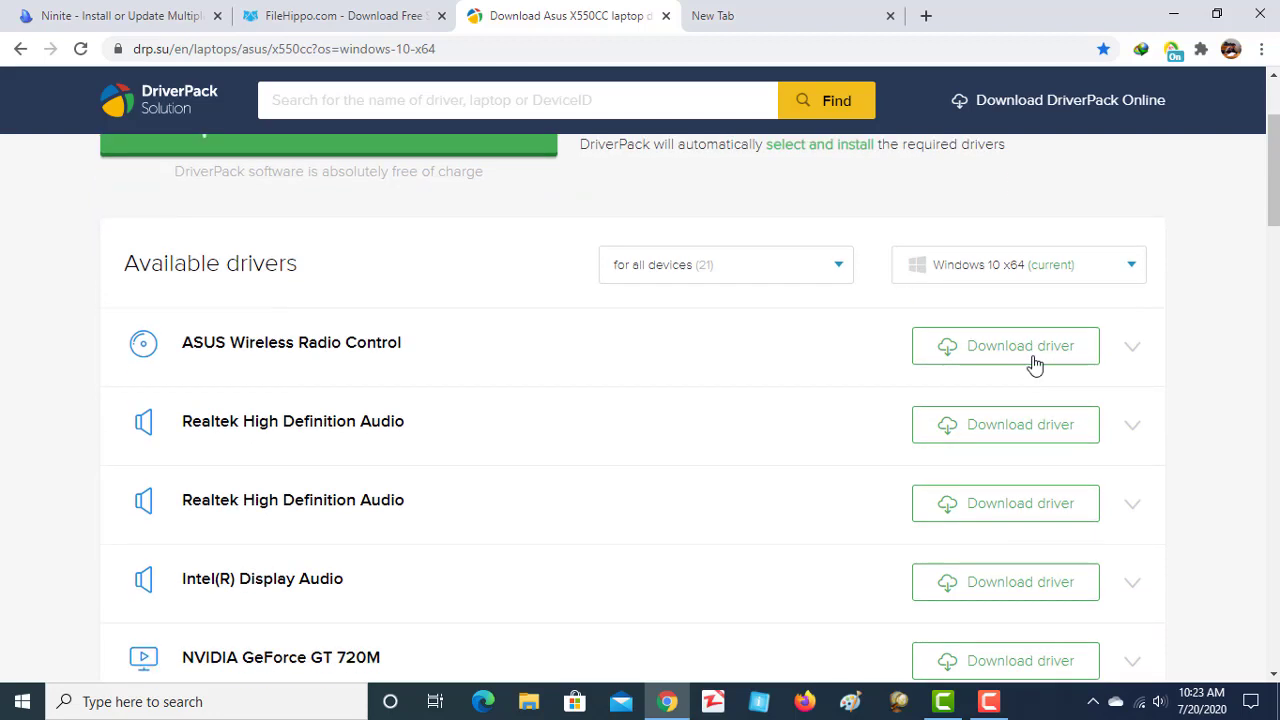
- Request the driver download for ASUS Wireless Radio Control, cancel it and return to the driver list
left_click(1043, 347)
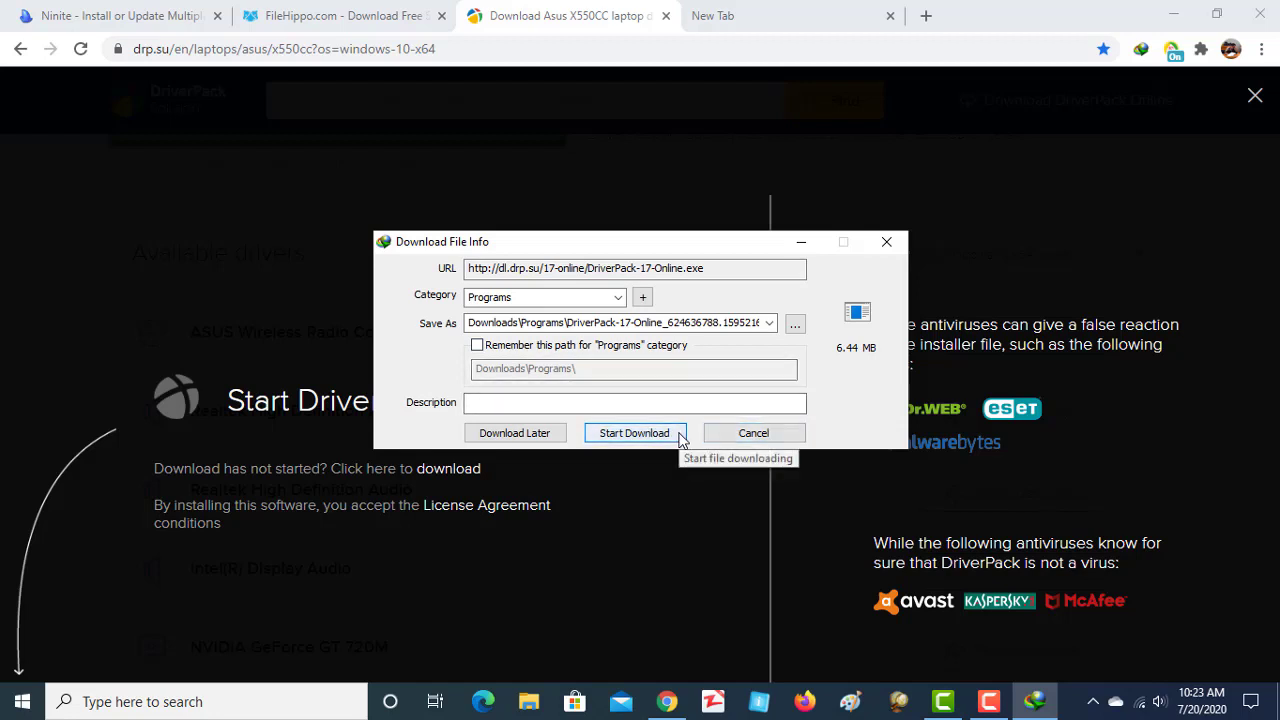
left_click(773, 431)
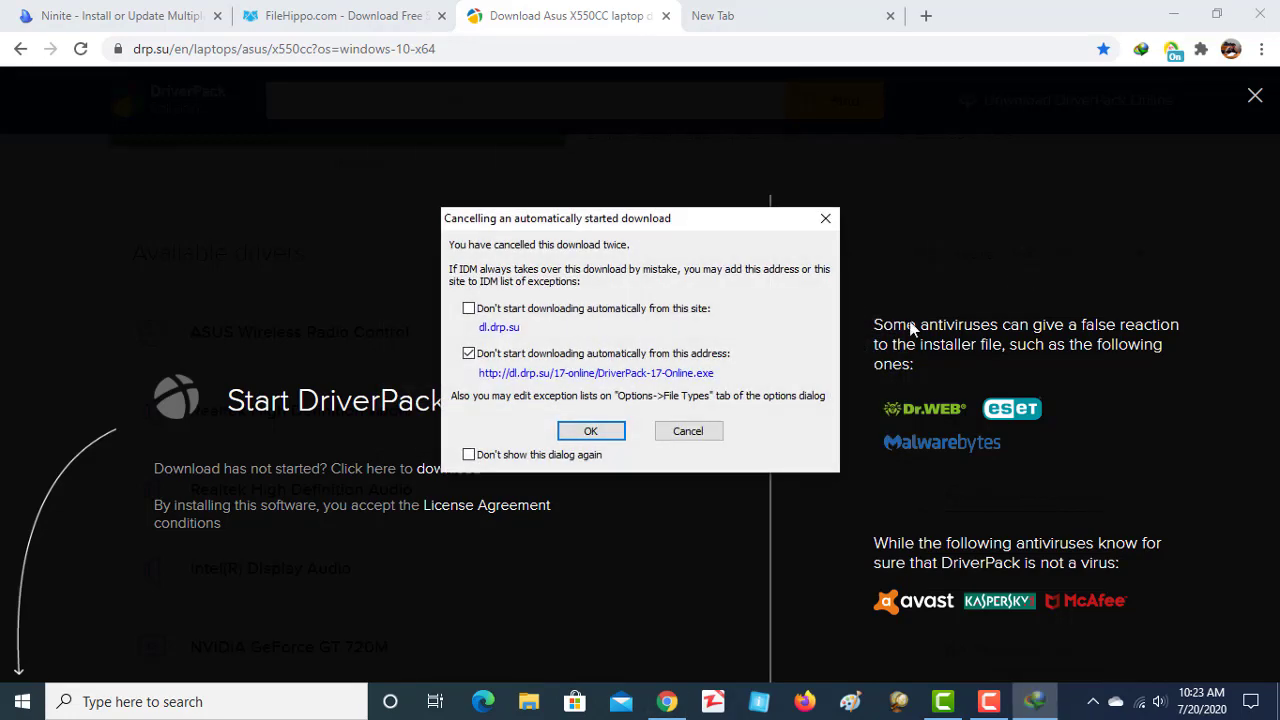
left_click(830, 218)
left_click(1252, 95)
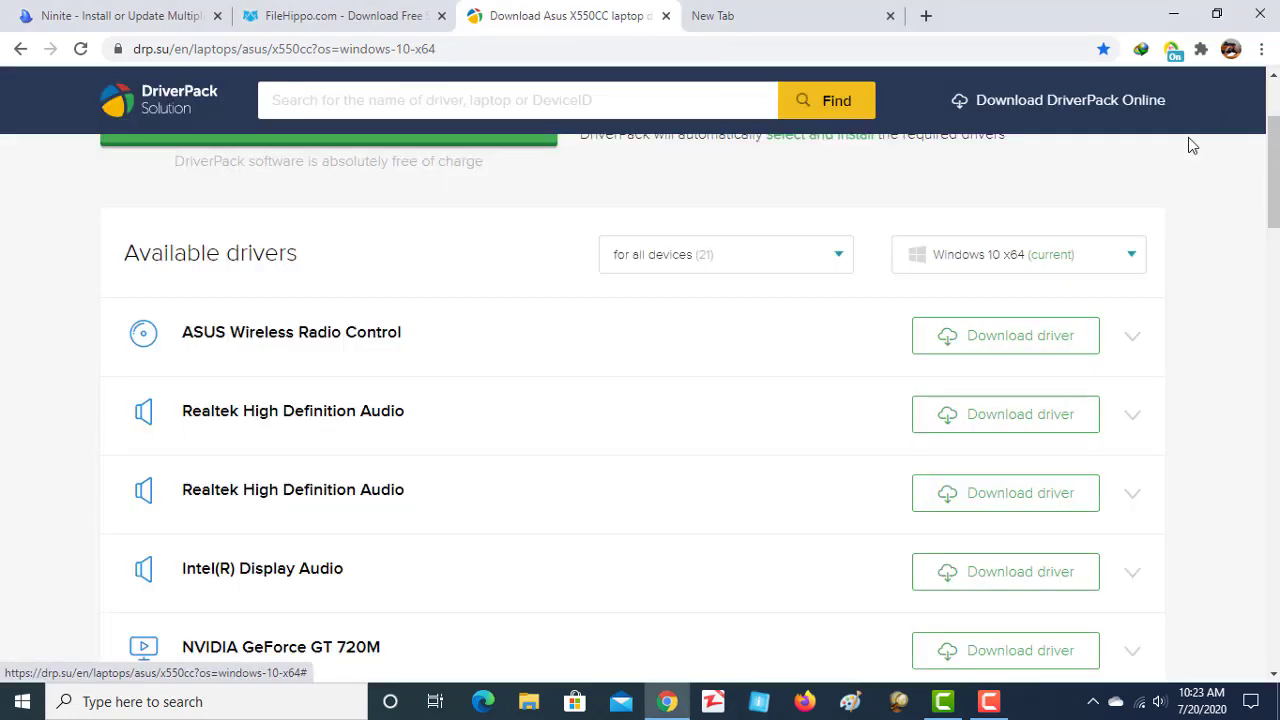
- Expand the ASUS Wireless Radio Control entry to view its details and ZIP option, and collapse it again
scroll(711, 329, "down", 1)
scroll(723, 331, "up", 1)
left_click(1133, 338)
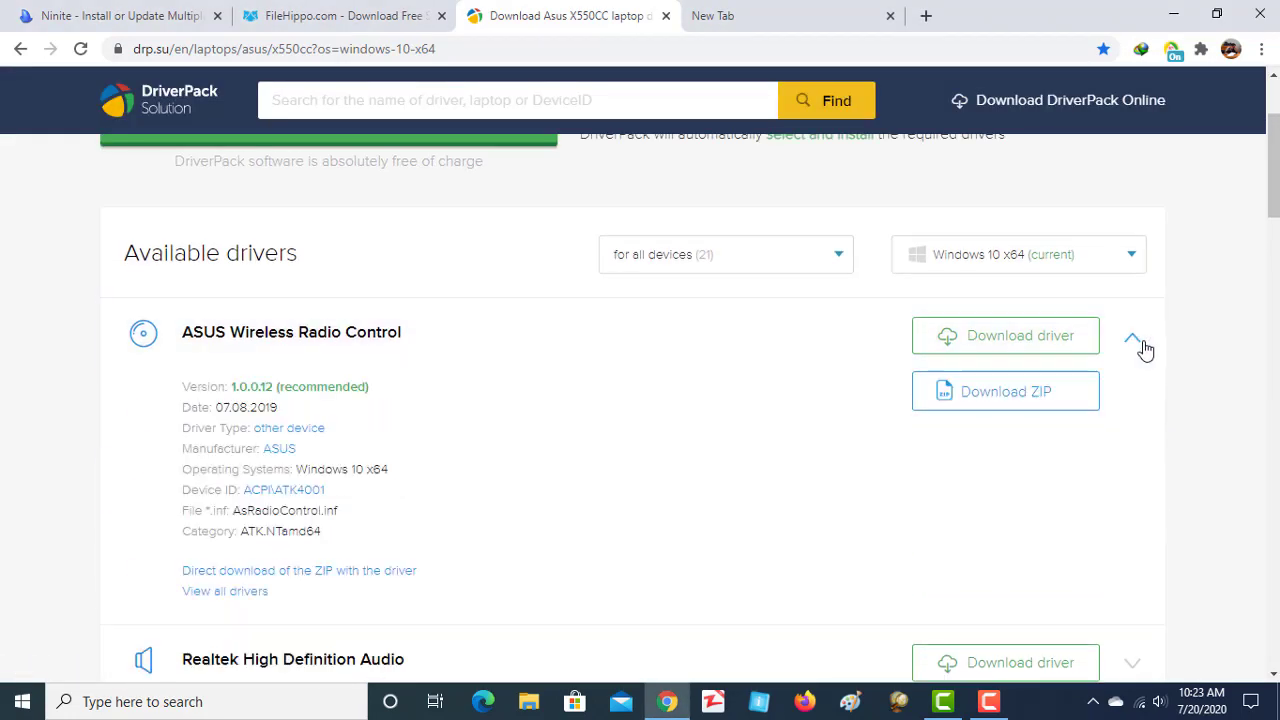
scroll(851, 383, "down", 1)
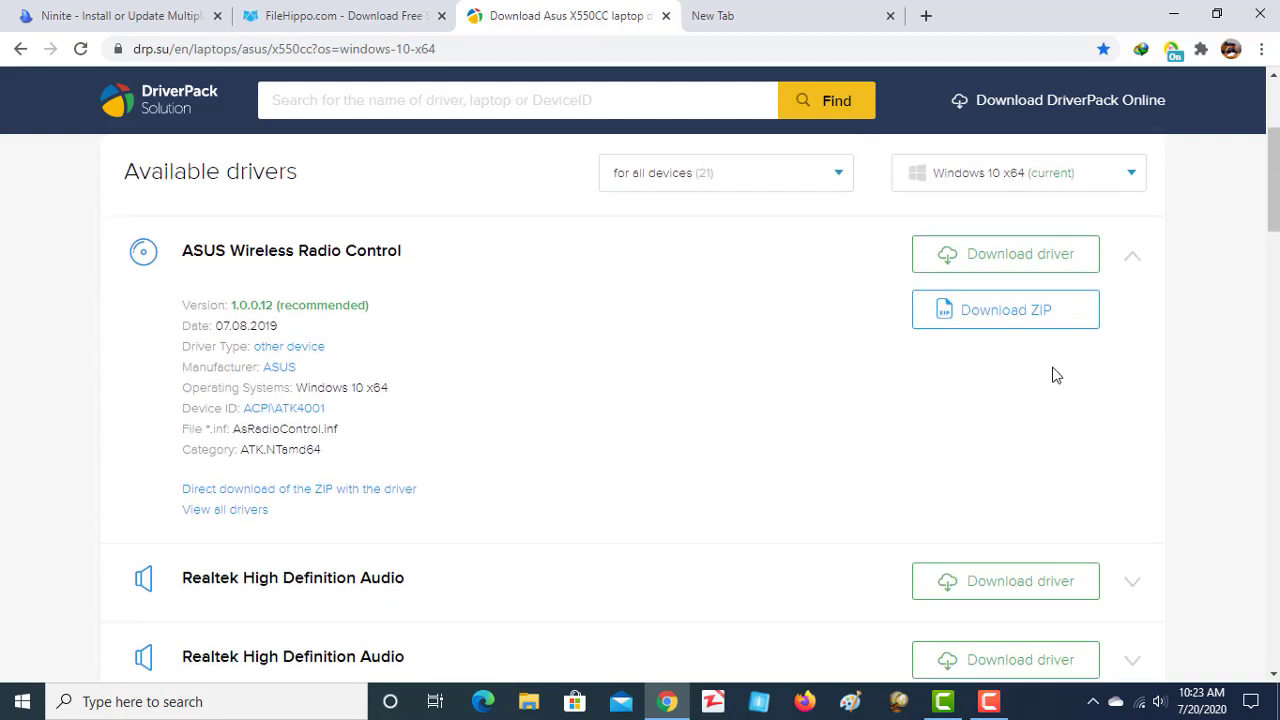
scroll(1060, 375, "up", 2)
left_click(1133, 432)
scroll(506, 340, "down", 2)
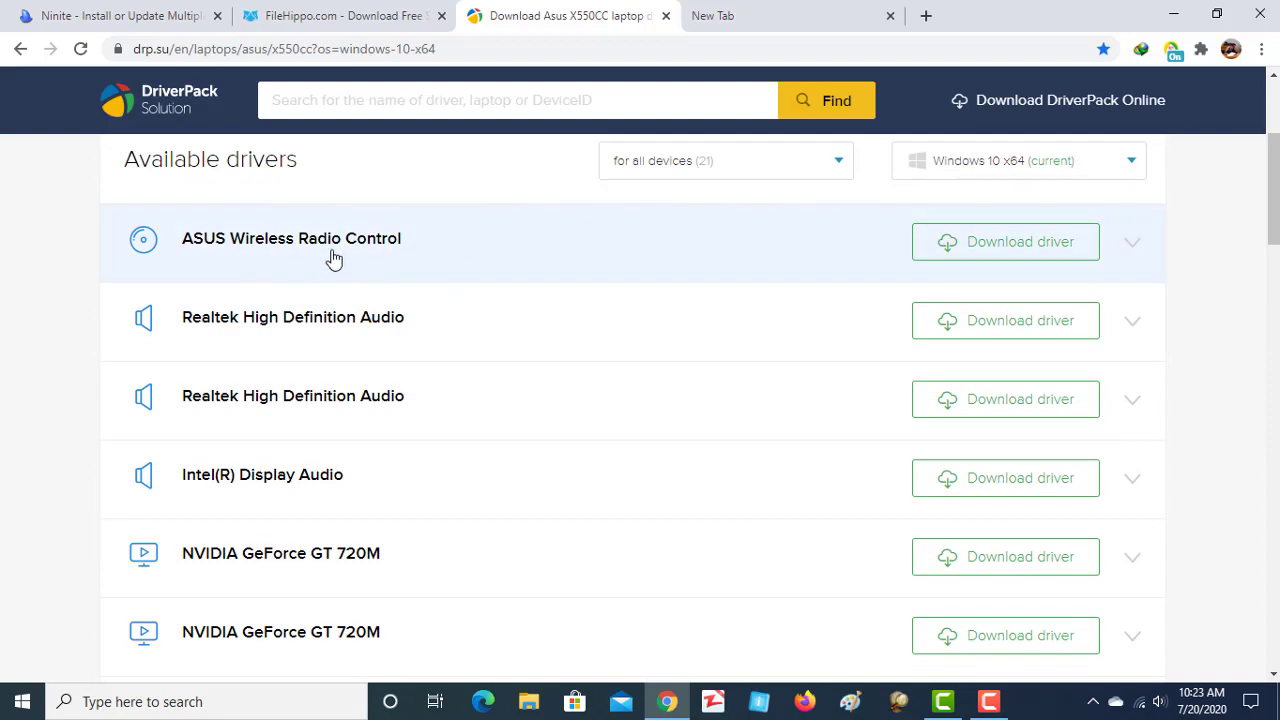
- Expand the first Realtek High Definition Audio entry, request its ZIP download and cancel the download
scroll(377, 274, "down", 1)
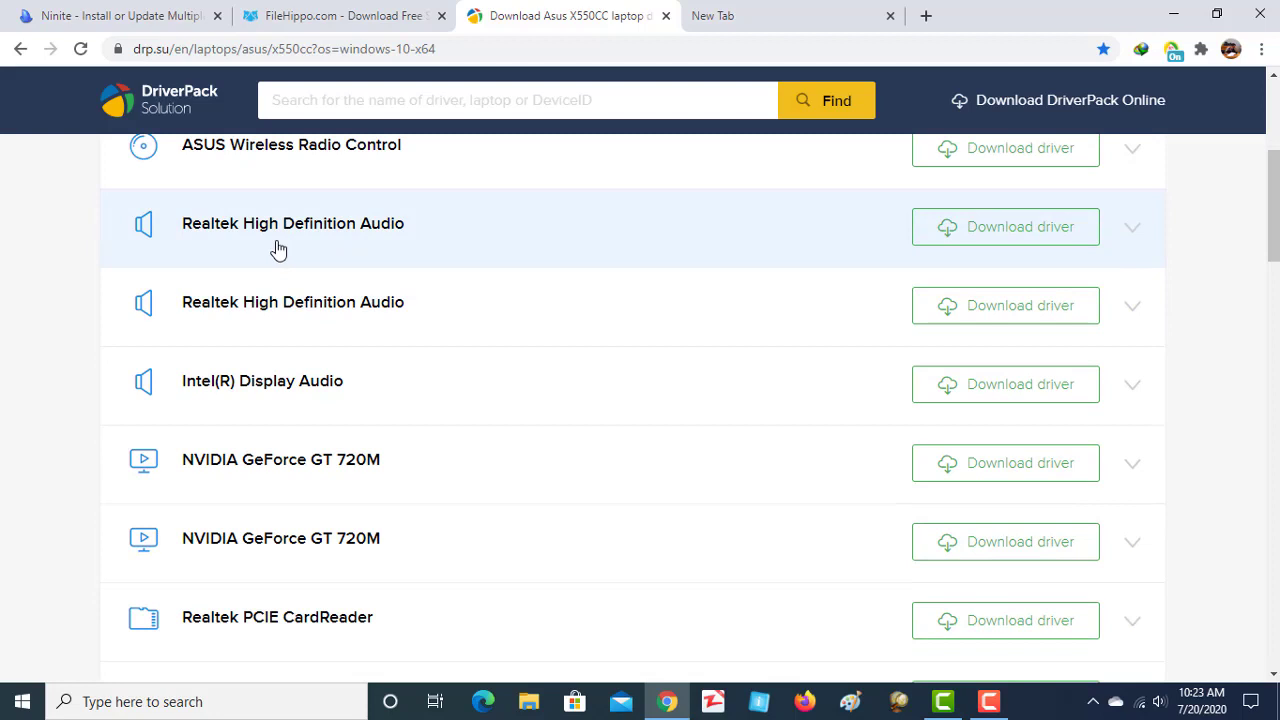
left_click(1135, 233)
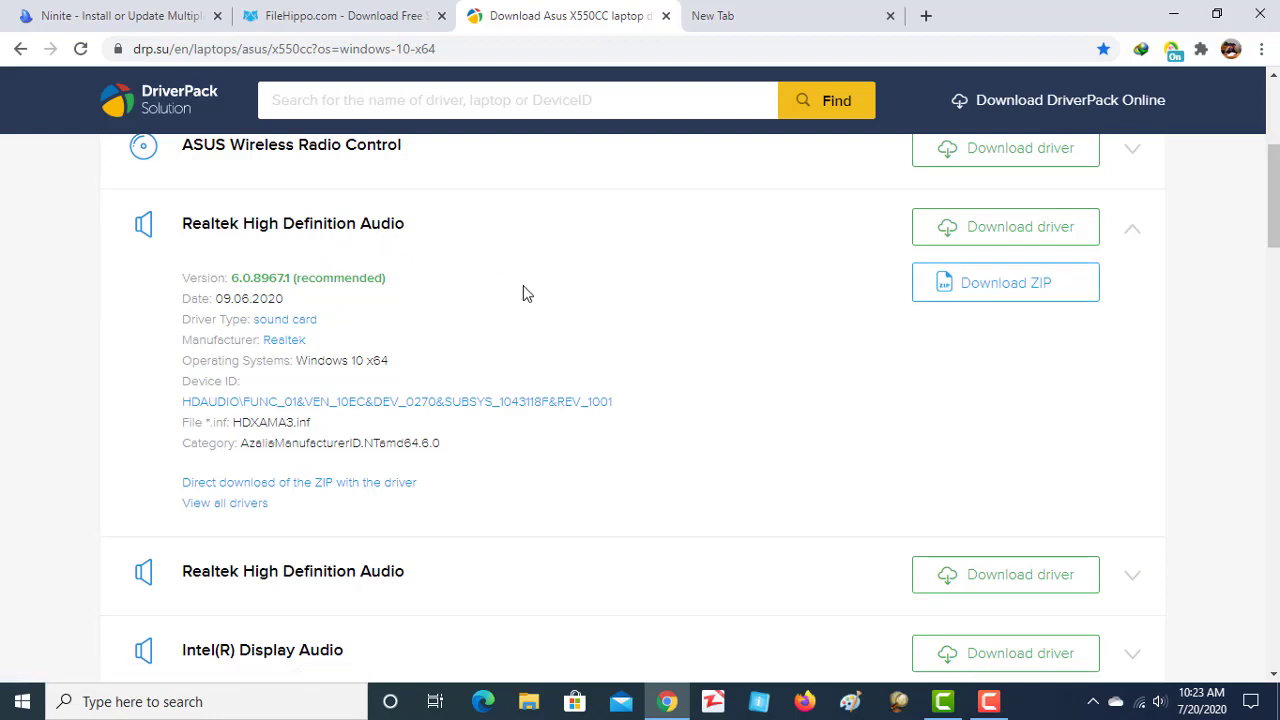
left_click(1015, 290)
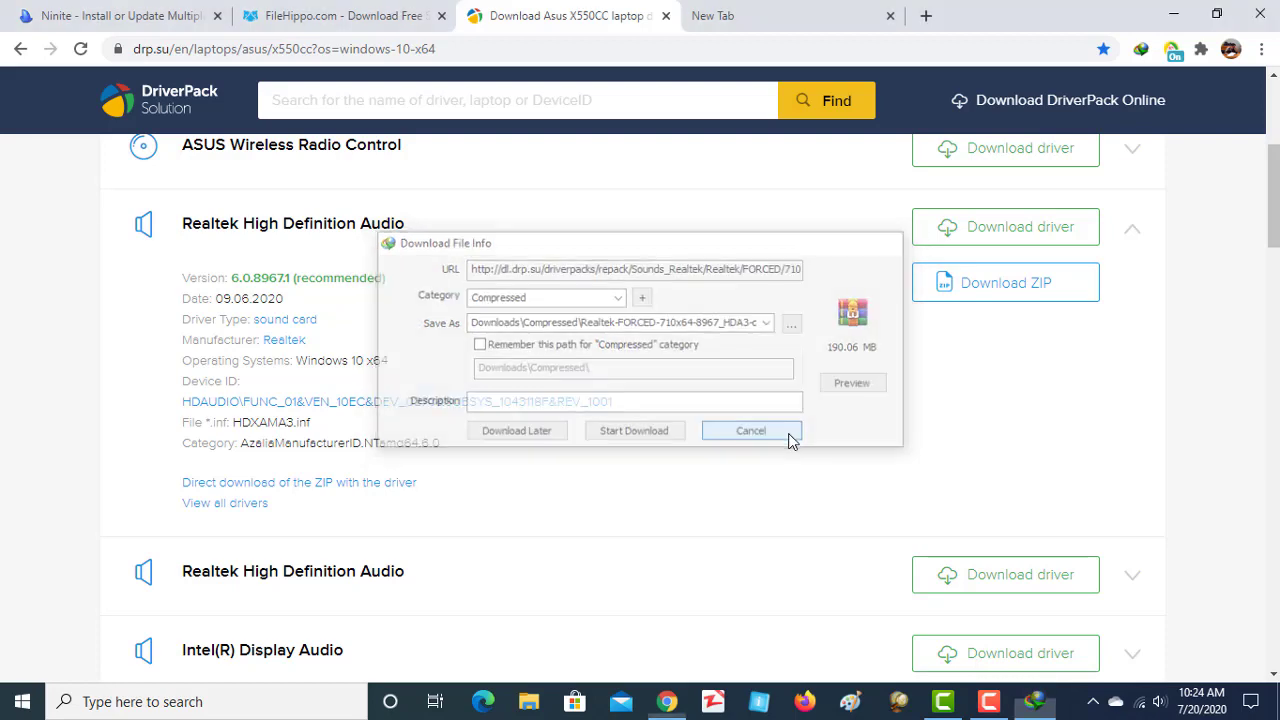
left_click(791, 437)
left_click(824, 216)
- Look through the audio and video drivers and expand the details of the first NVIDIA GeForce GT 720M entry
scroll(835, 332, "down", 5)
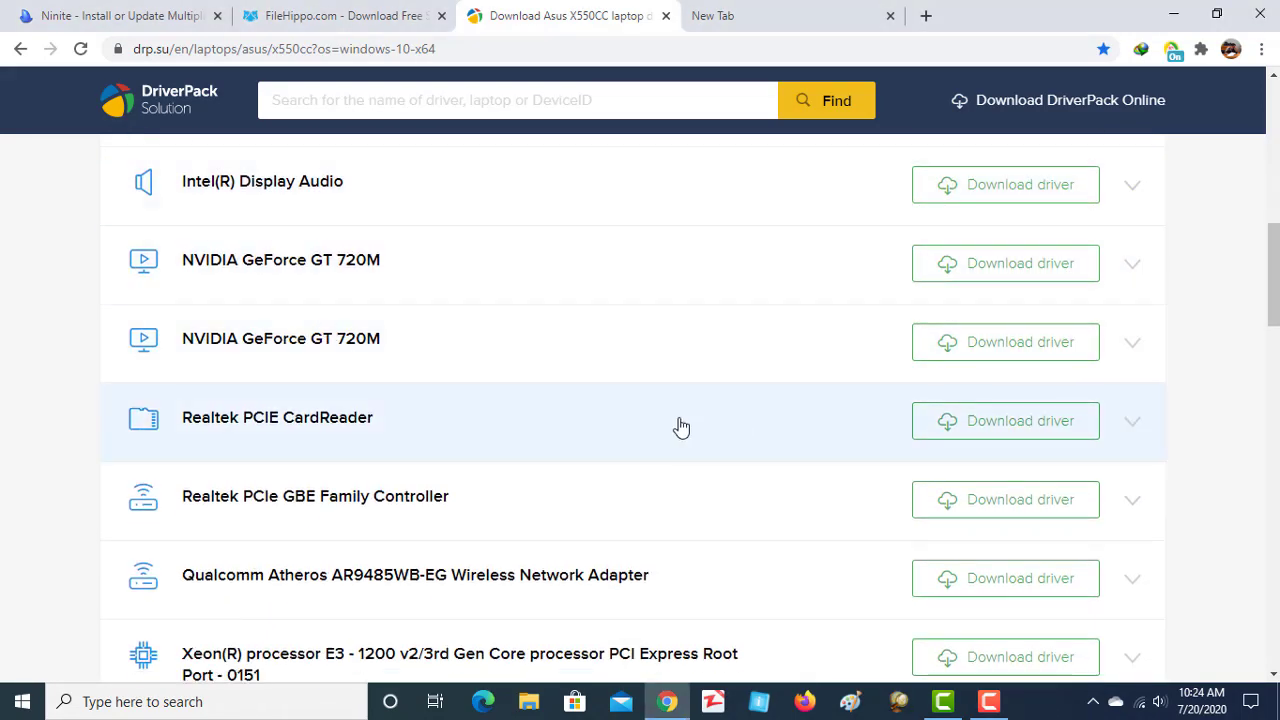
scroll(543, 297, "up", 5)
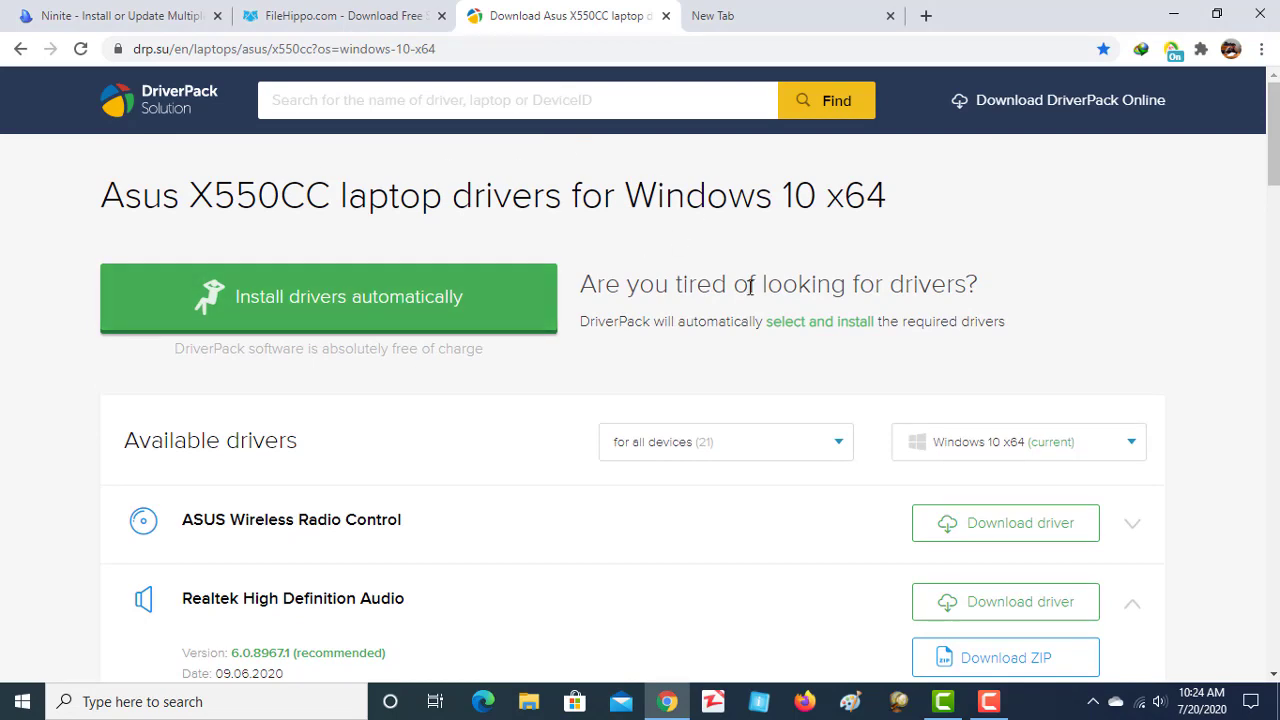
scroll(880, 323, "down", 3)
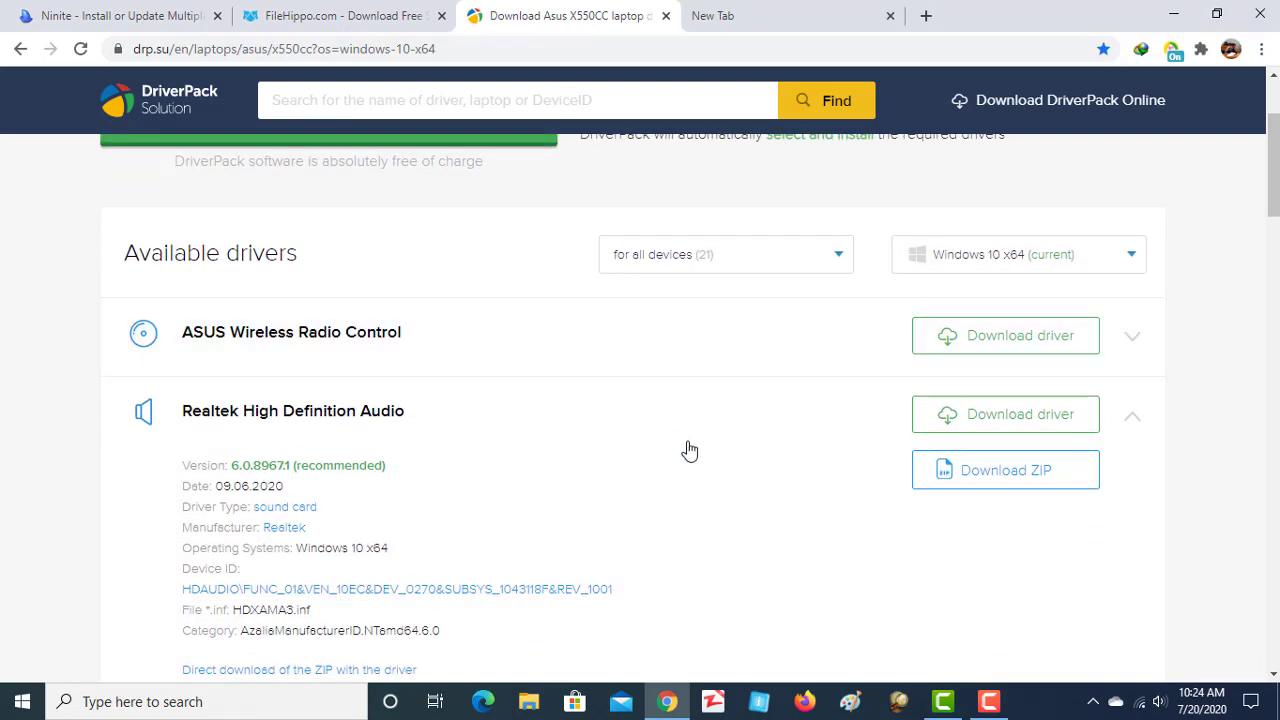
scroll(600, 400, "up", 3)
scroll(779, 306, "down", 6)
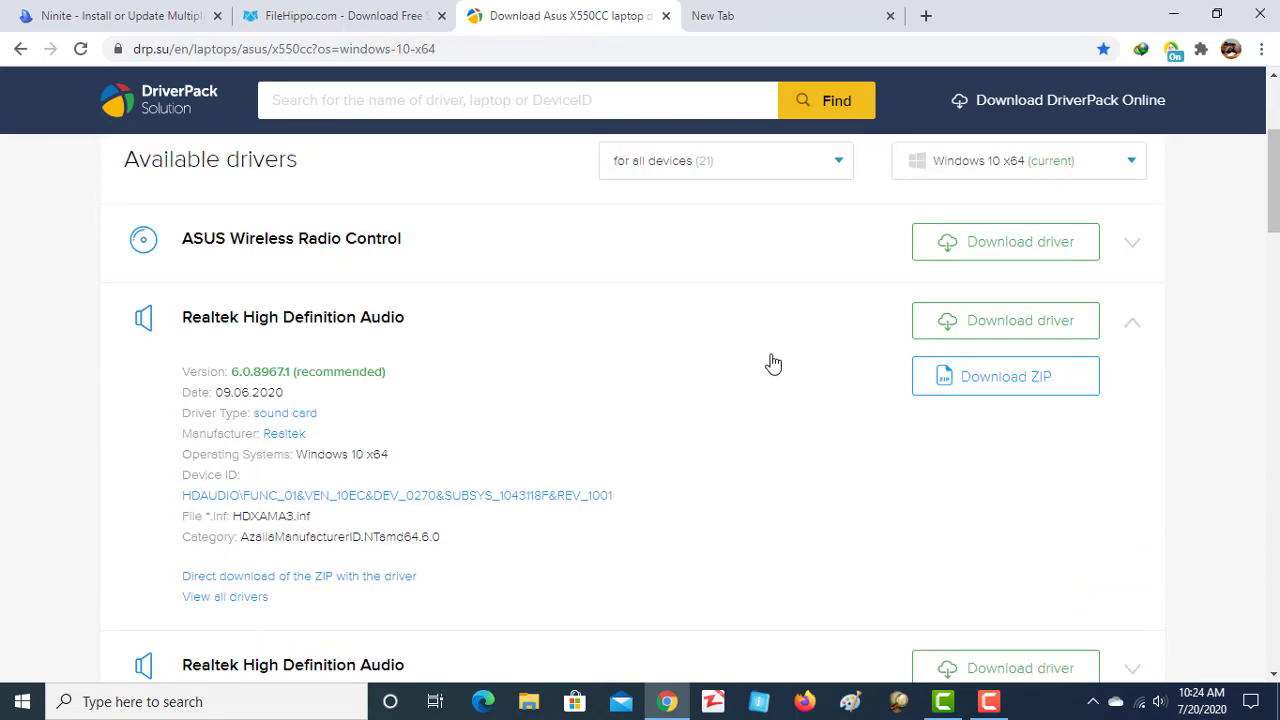
scroll(480, 400, "down", 1)
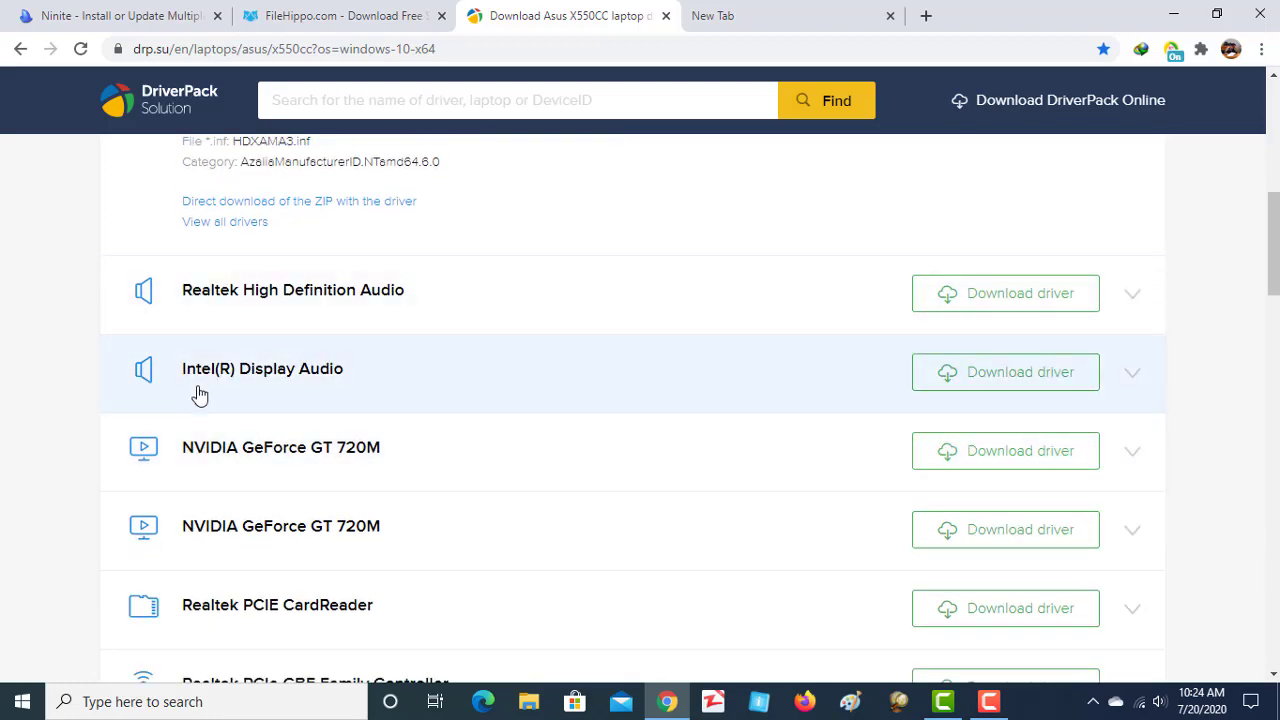
scroll(180, 375, "down", 2)
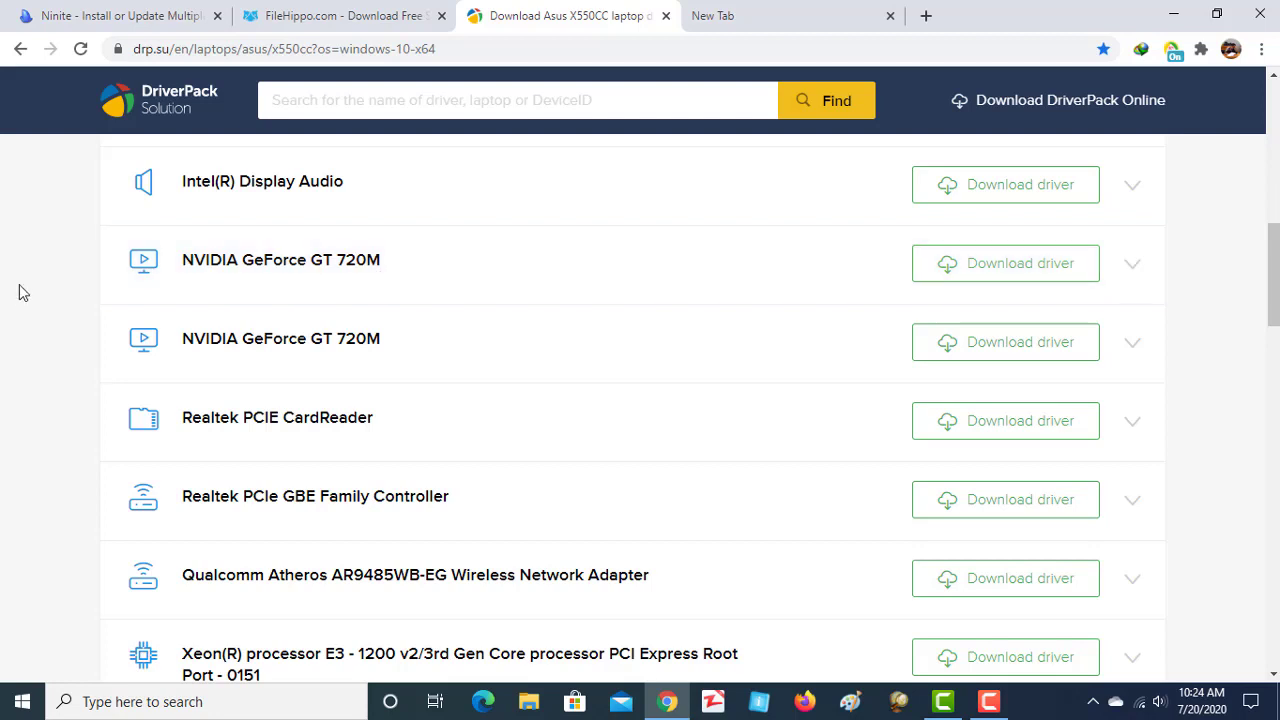
left_click(1135, 272)
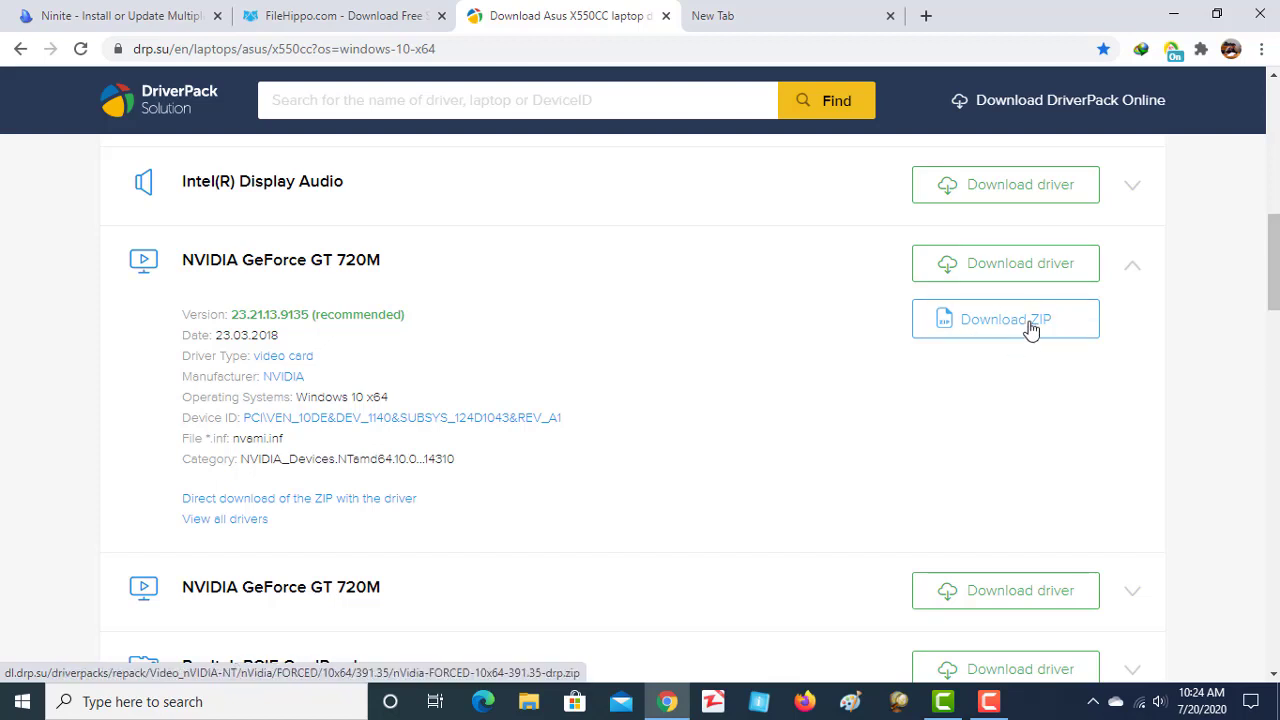
- Look through the remaining network, graphics and chipset drivers and return to the beginning of the page
scroll(597, 346, "down", 6)
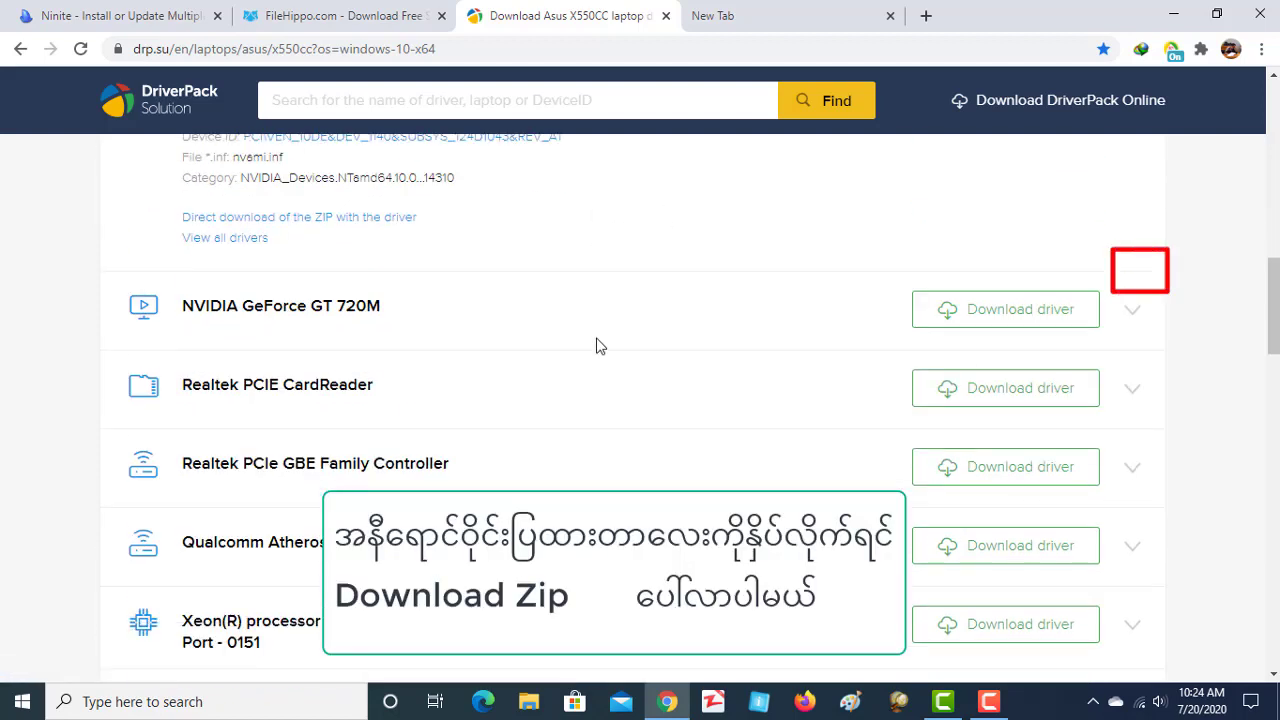
scroll(507, 474, "down", 1)
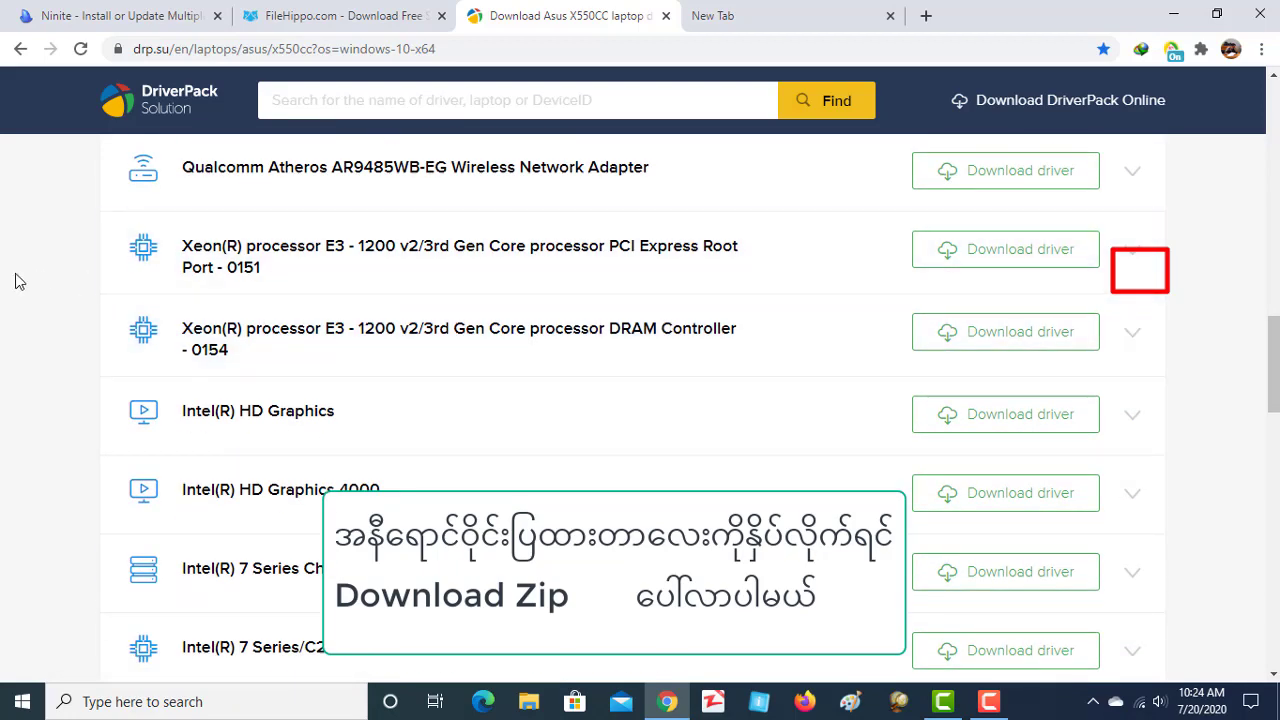
scroll(13, 280, "down", 2)
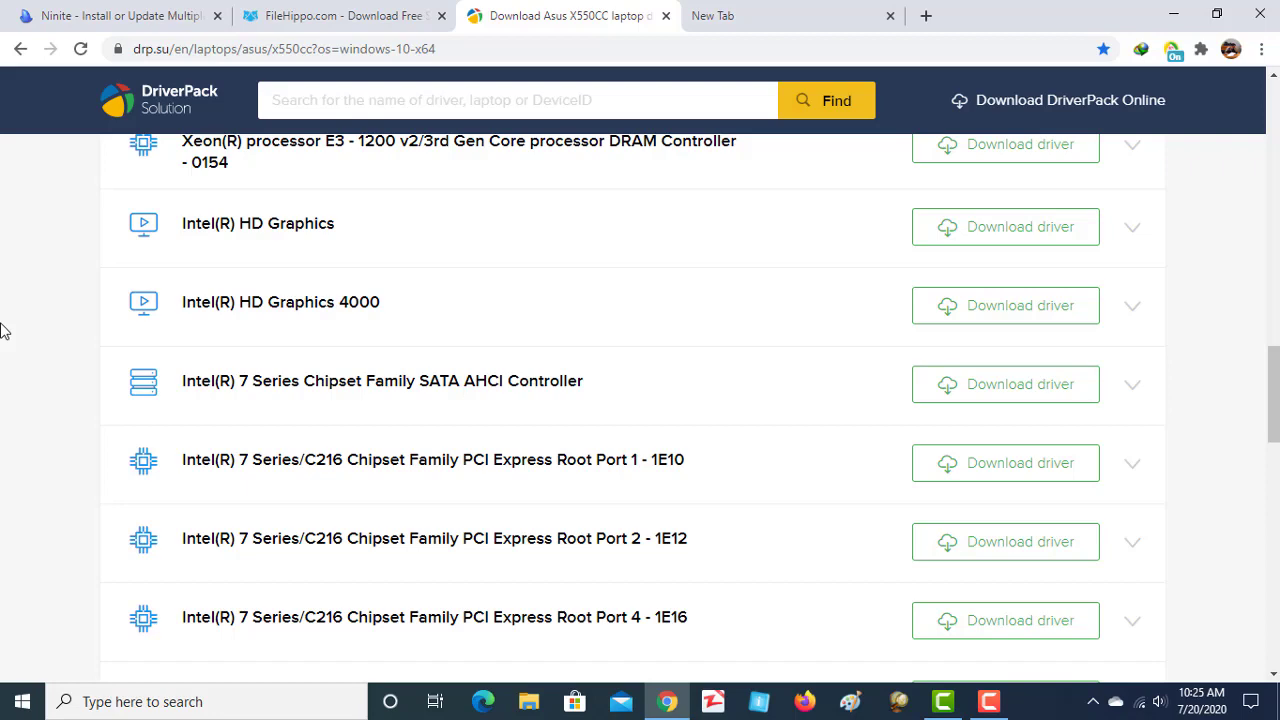
scroll(2, 332, "up", 15)
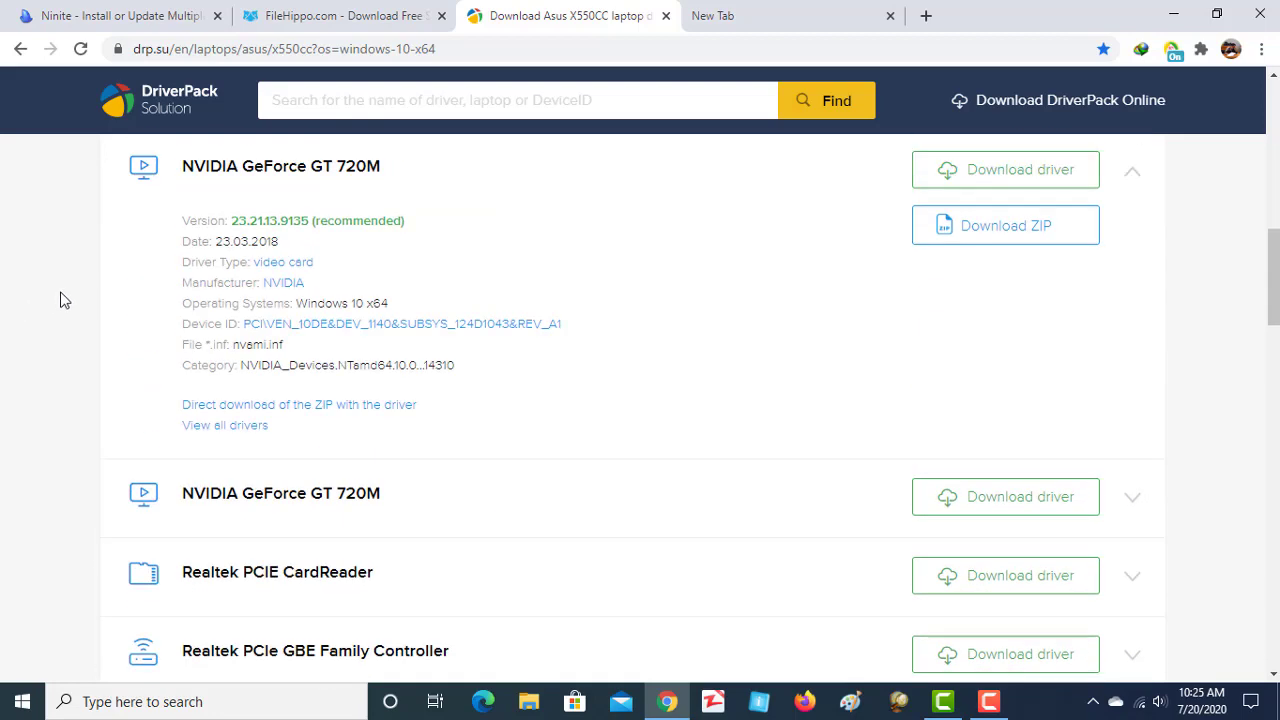
scroll(576, 383, "up", 2)
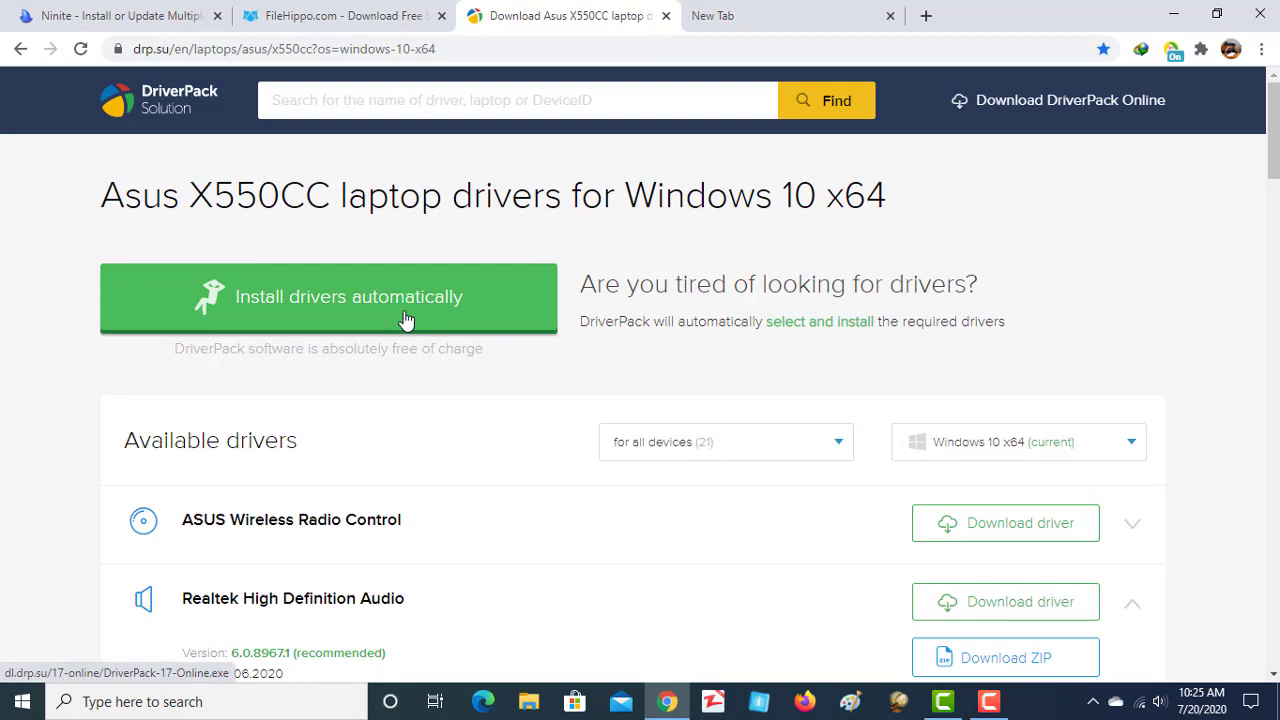
left_click(486, 49)
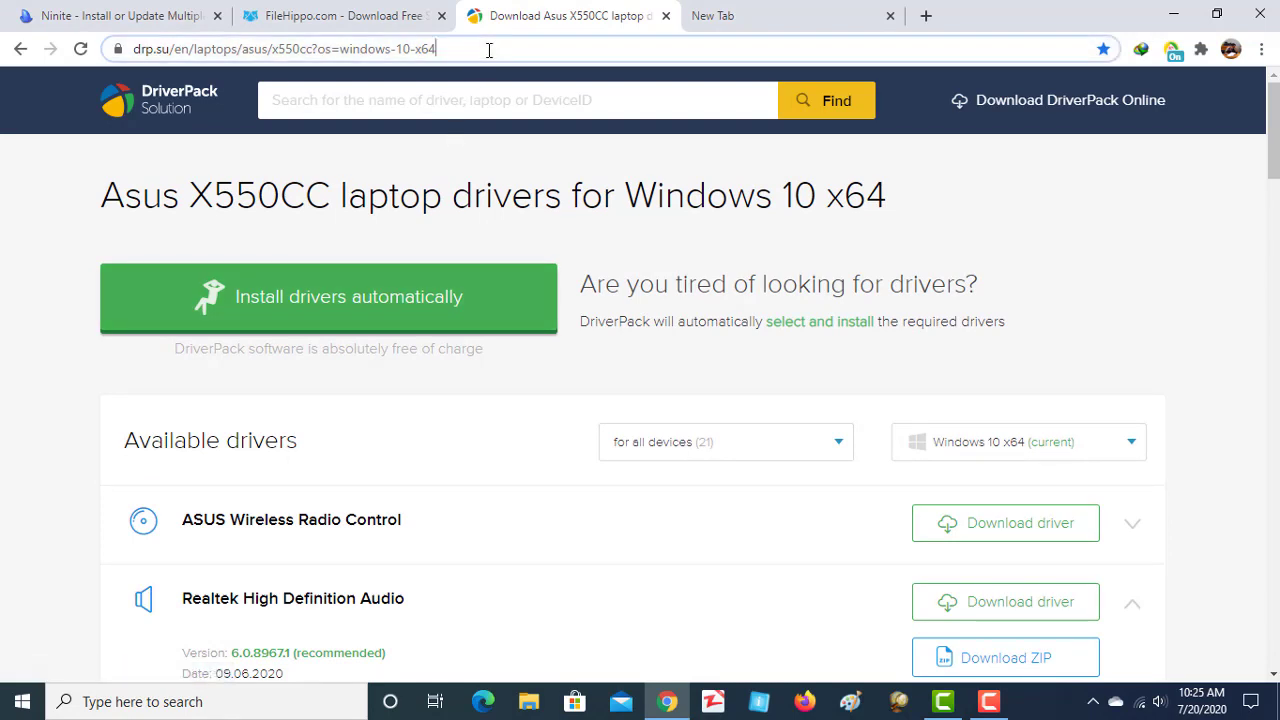
left_click(489, 49)
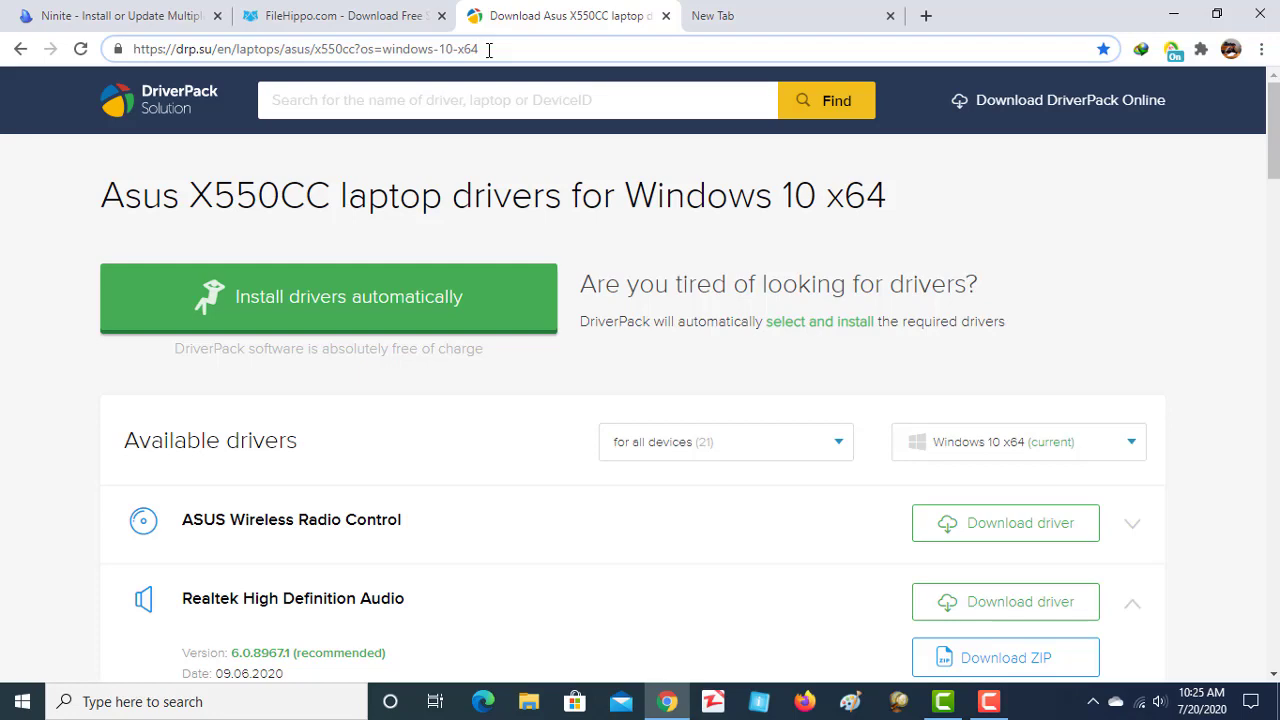
left_click_drag(496, 48, 220, 50)
key("BackSpace")
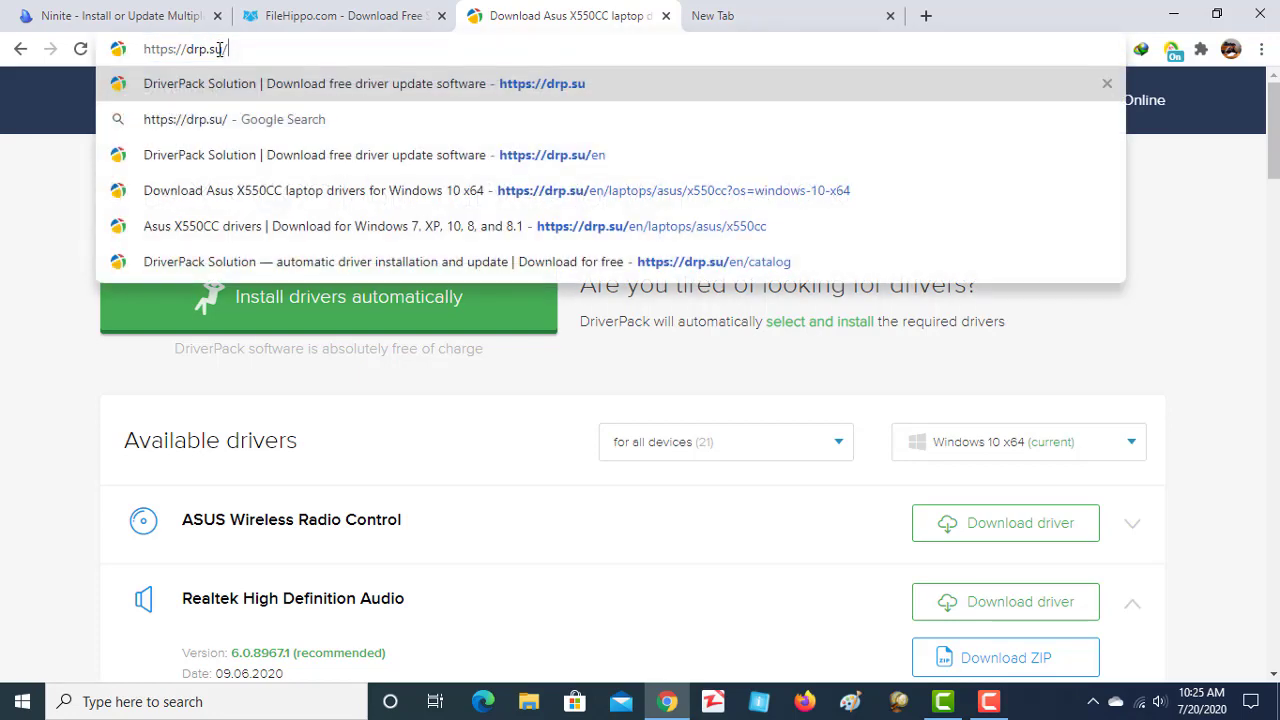
key("Return")
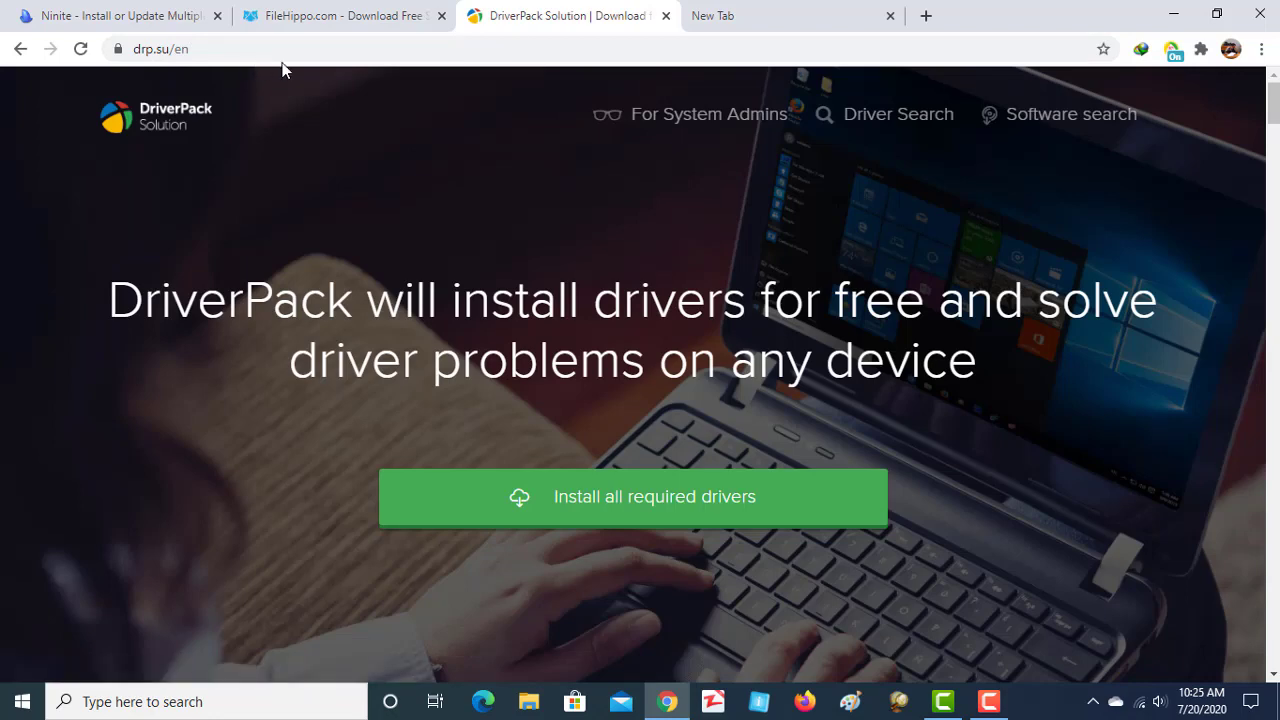
- Open the Driver Search catalog from the DriverPack Solution home page
scroll(240, 420, "down", 3)
scroll(240, 420, "up", 3)
left_click(253, 49)
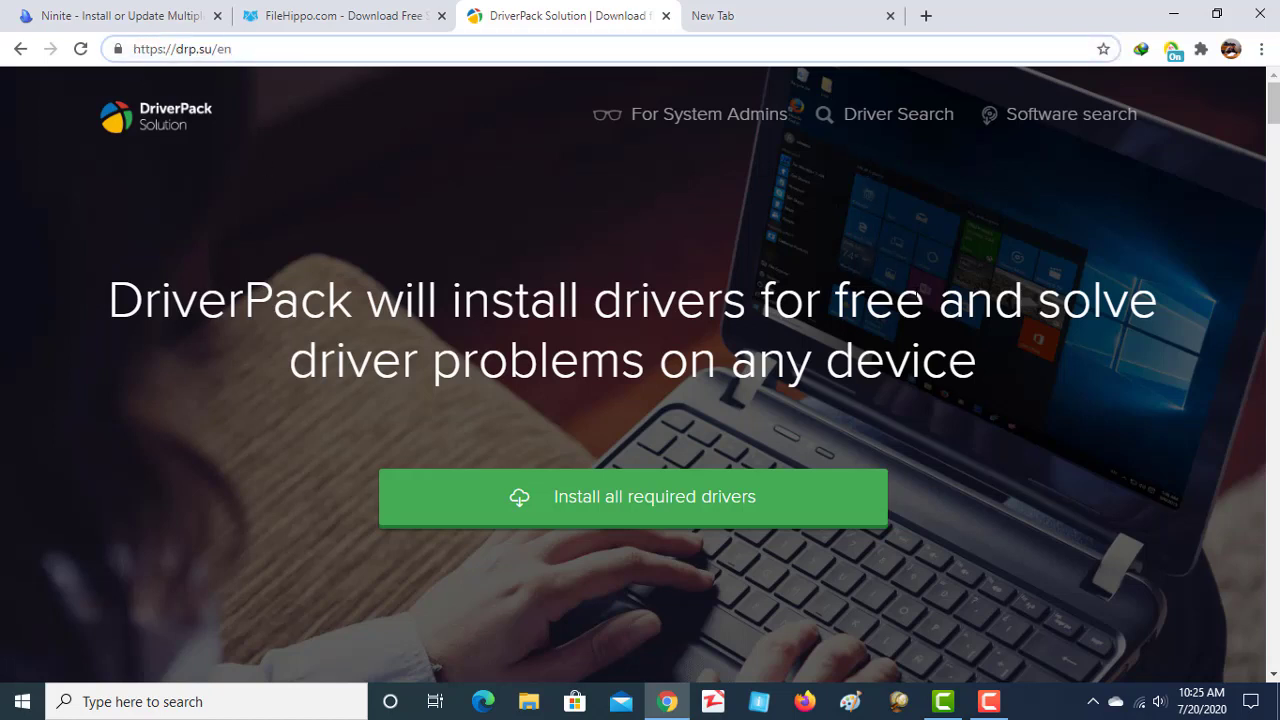
left_click(1045, 340)
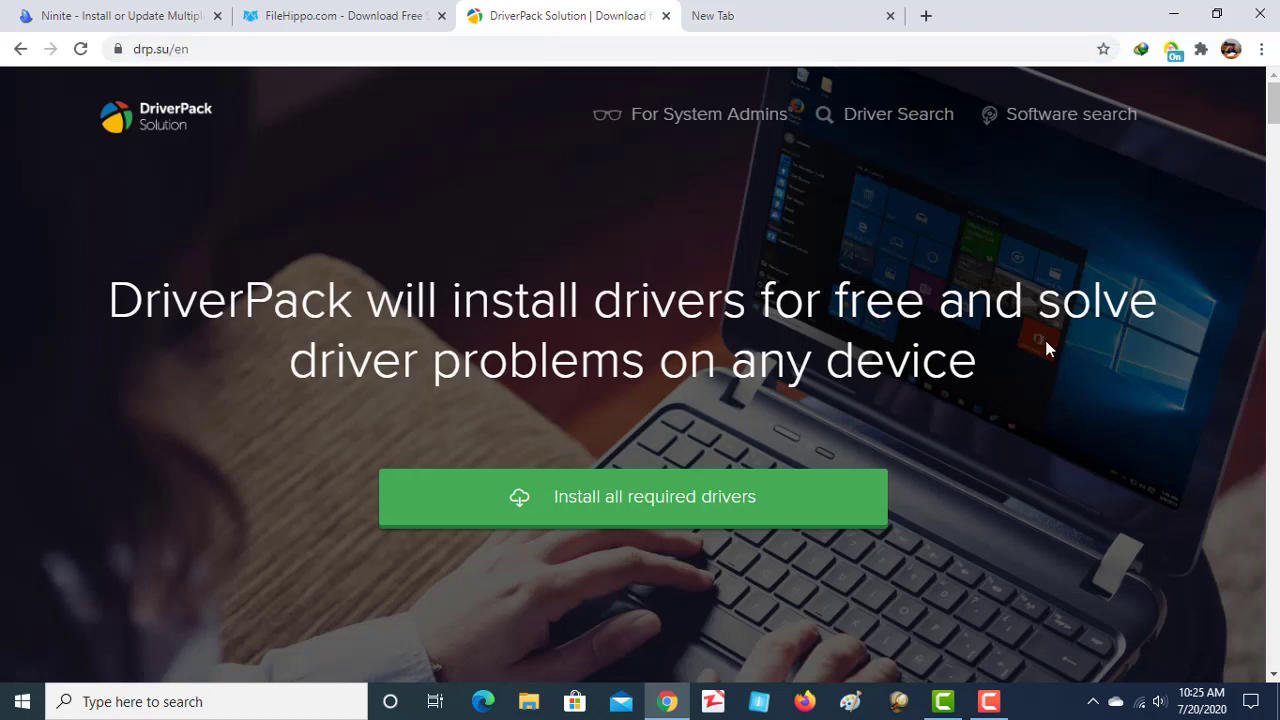
left_click(898, 114)
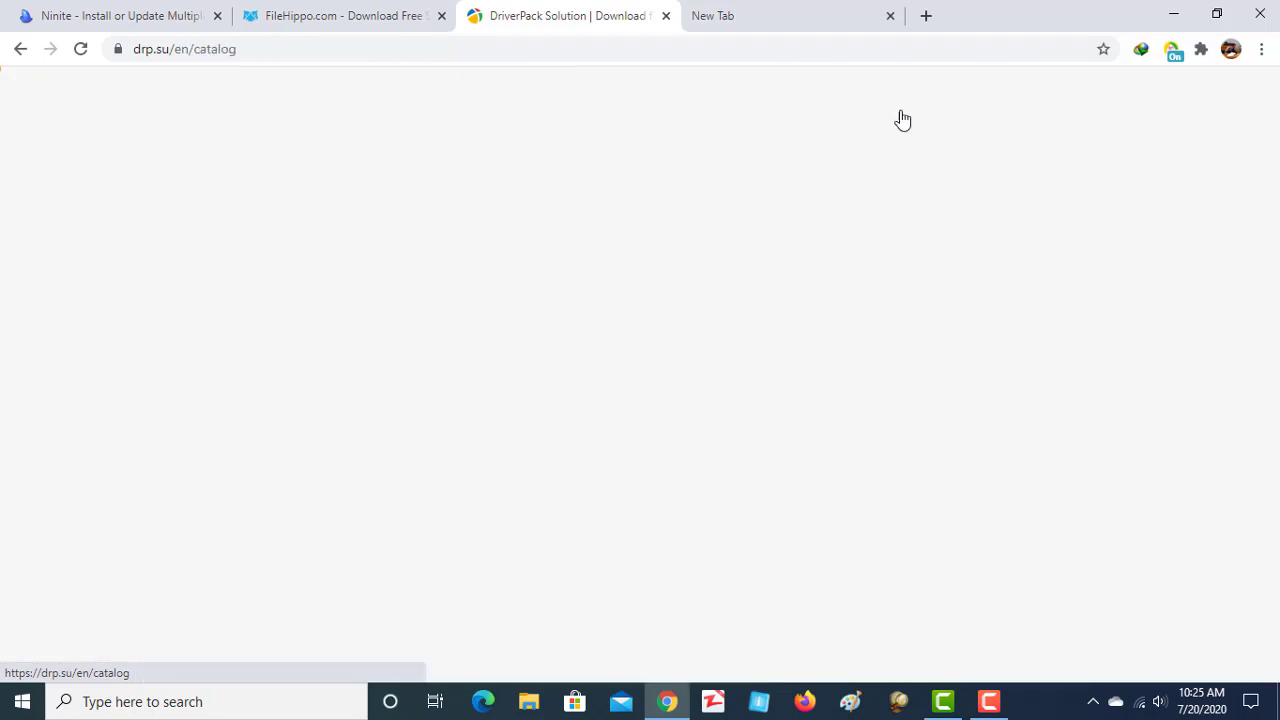
- Look through the driver catalog's search field, device categories and laptop manufacturers
scroll(308, 283, "down", 2)
scroll(322, 295, "up", 2)
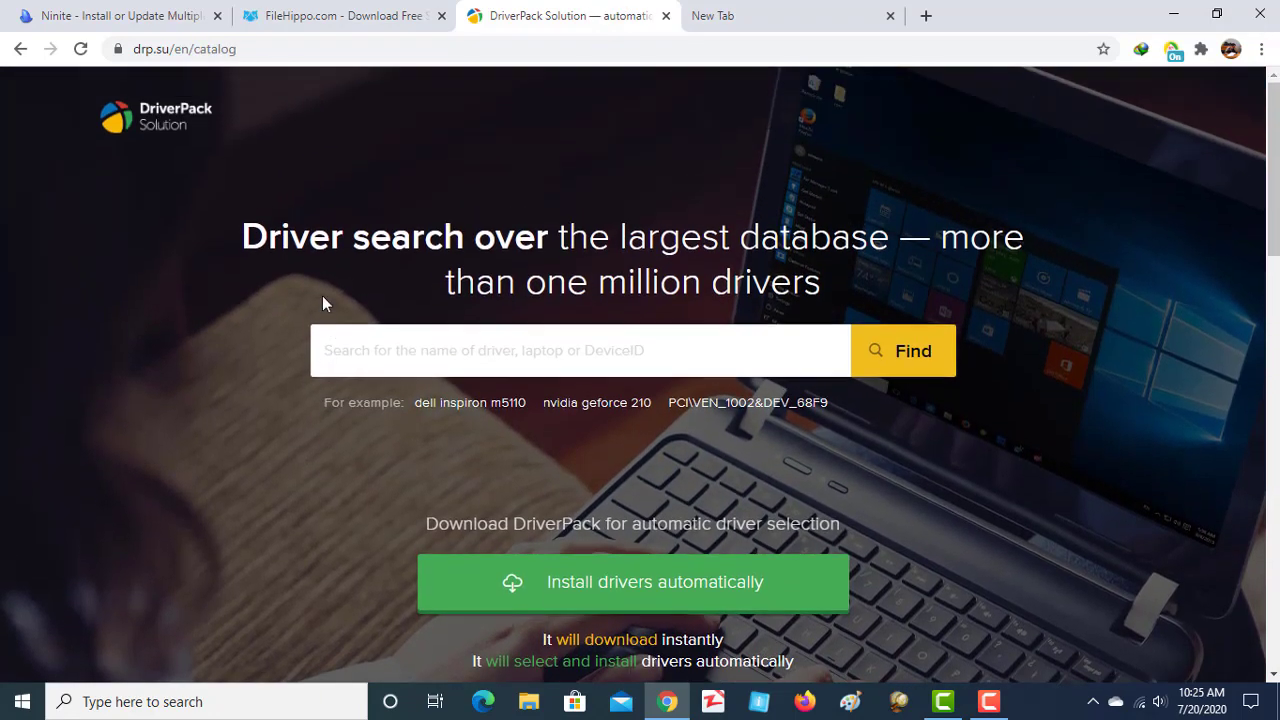
scroll(322, 295, "down", 5)
scroll(322, 295, "up", 2)
scroll(322, 300, "up", 4)
scroll(322, 300, "down", 6)
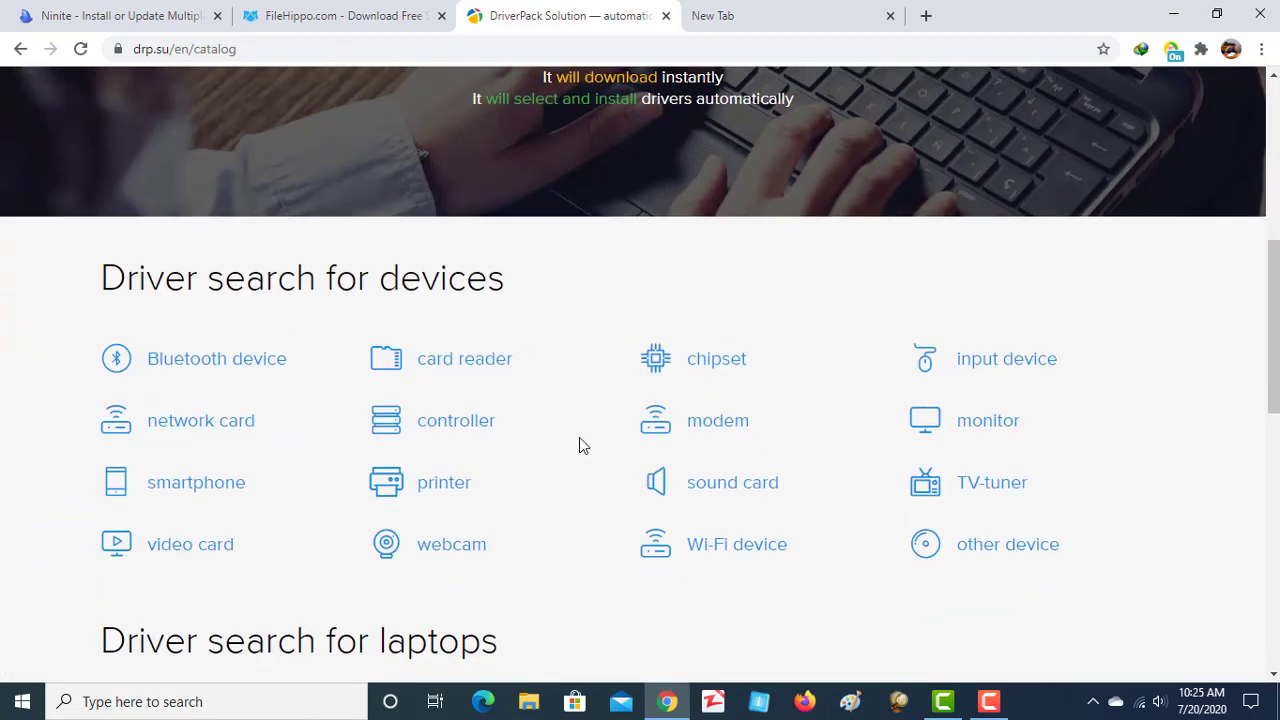
scroll(509, 614, "down", 1)
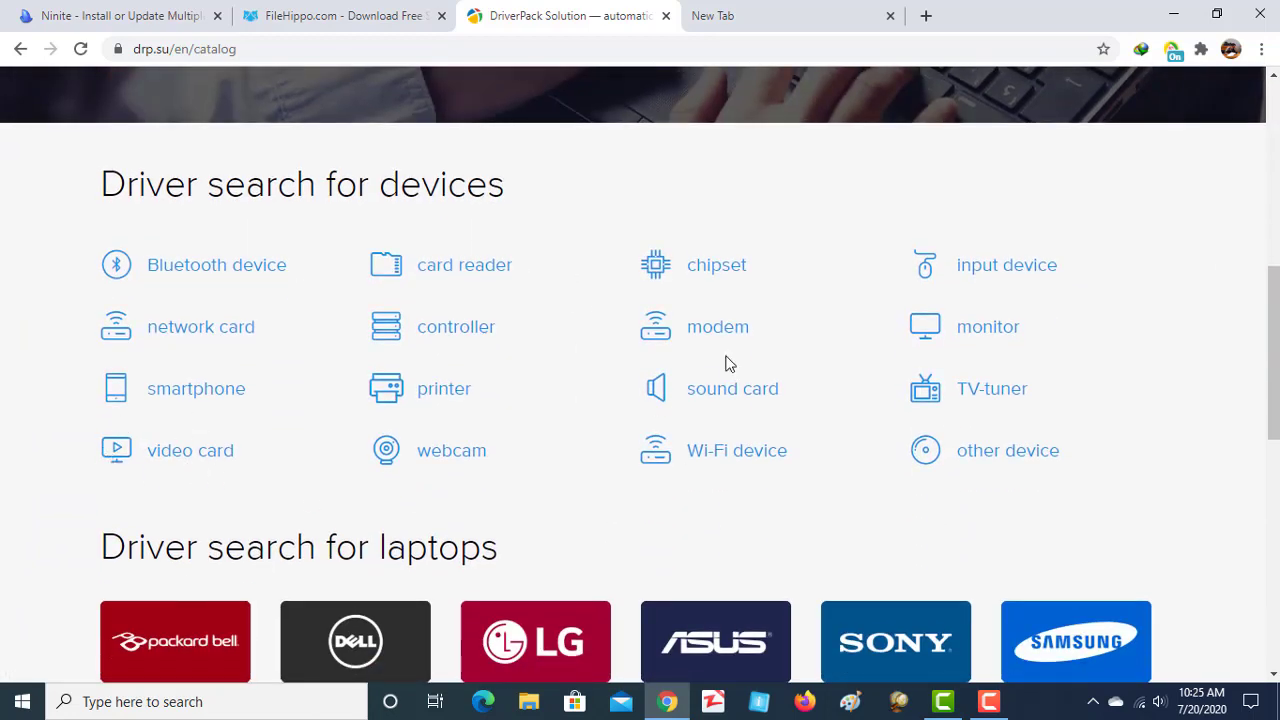
scroll(1004, 456, "down", 1)
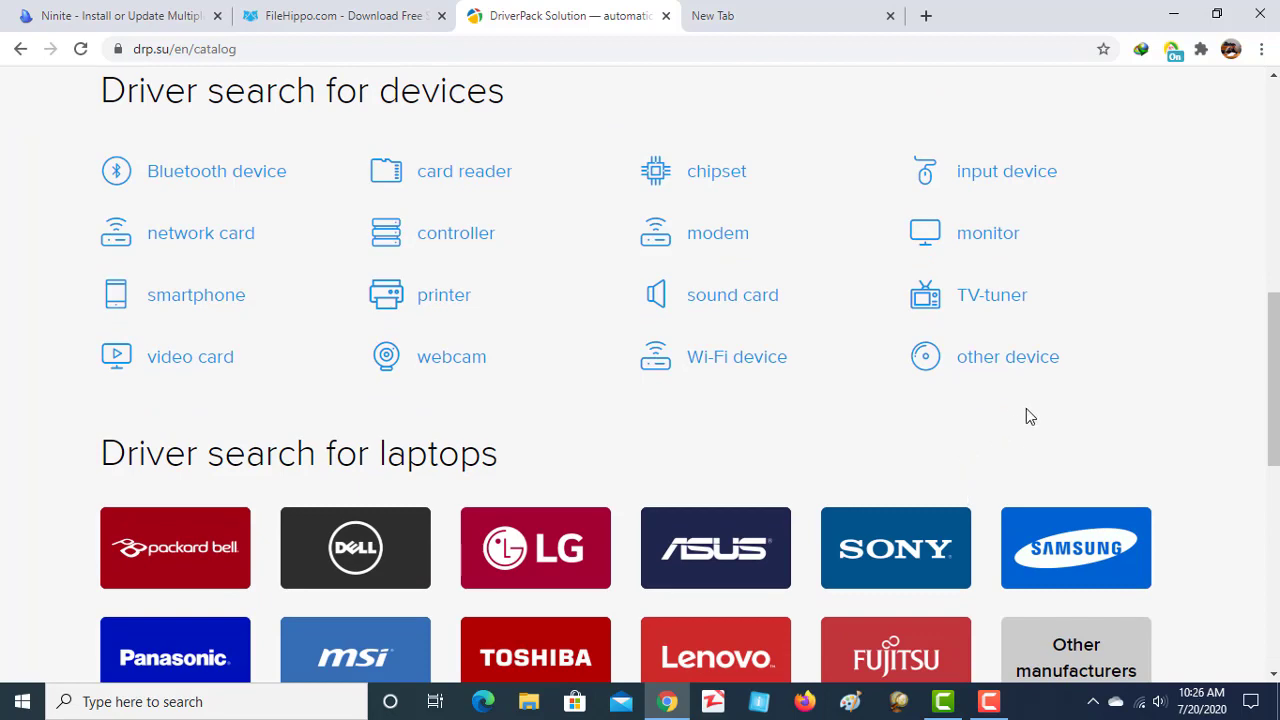
scroll(1026, 408, "down", 3)
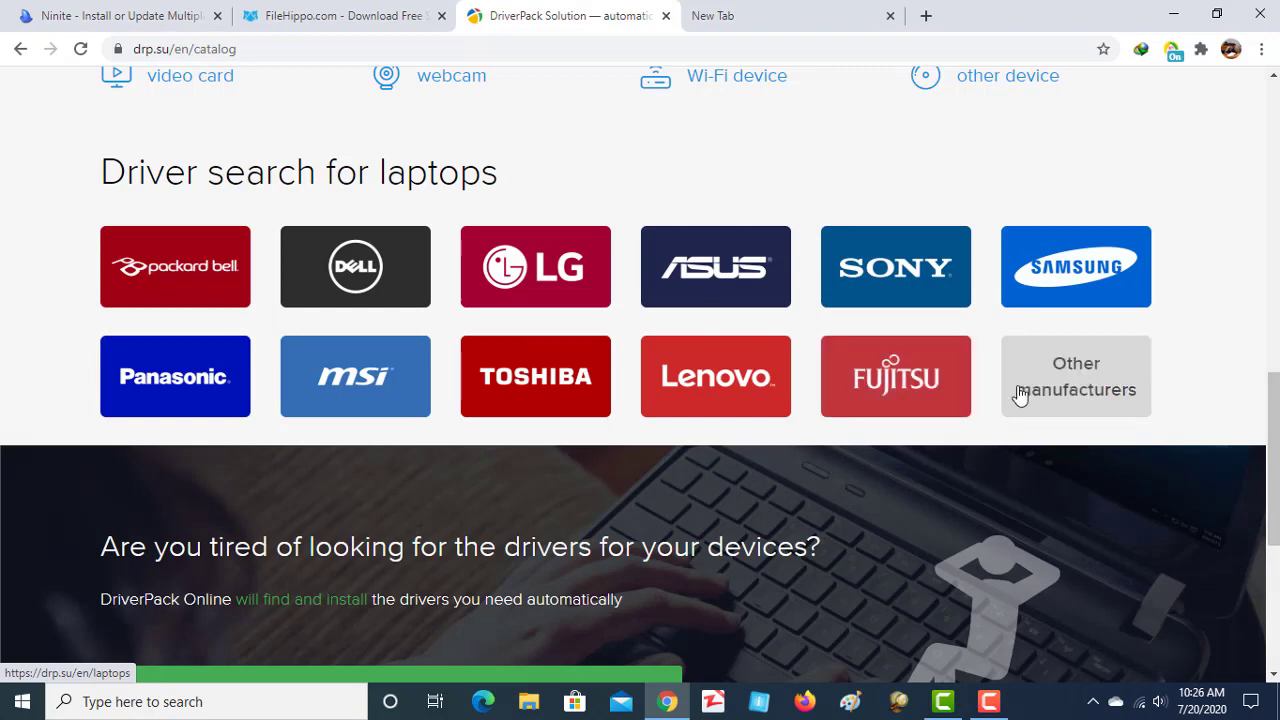
- Open the Dell laptop drivers page and highlight the heading of the popular laptops and netbooks list
left_click(391, 280)
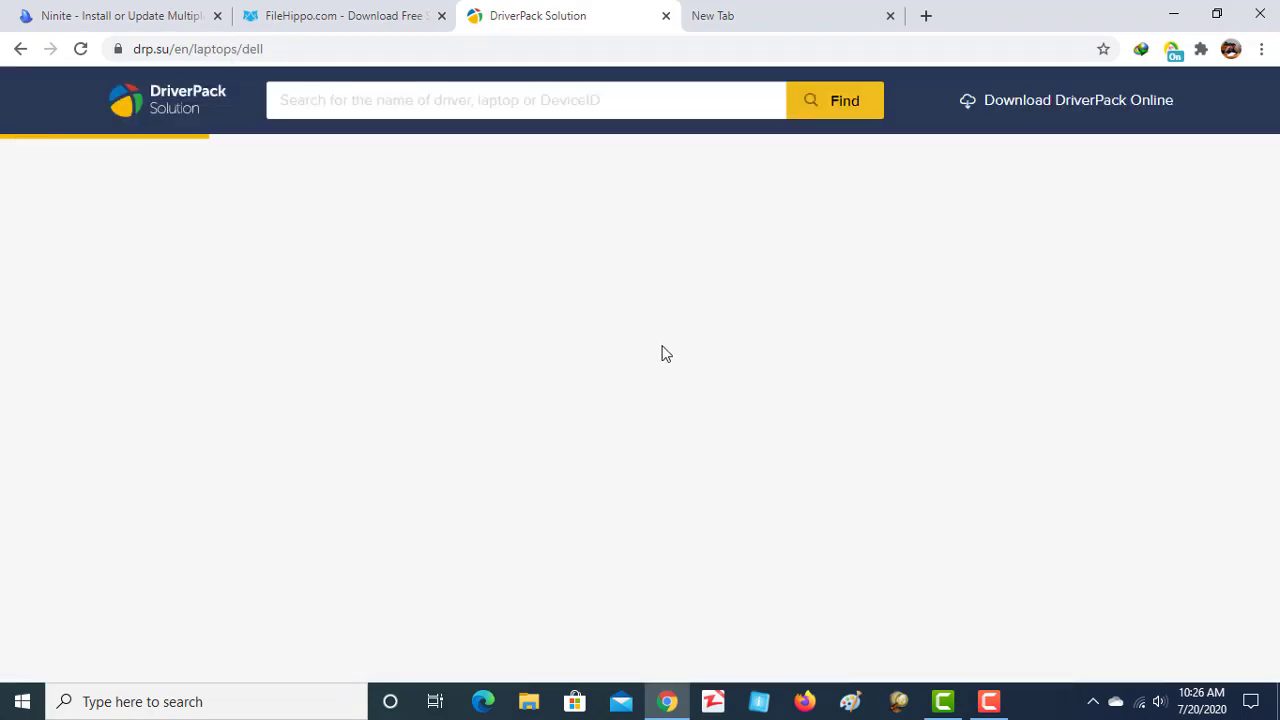
scroll(664, 352, "down", 2)
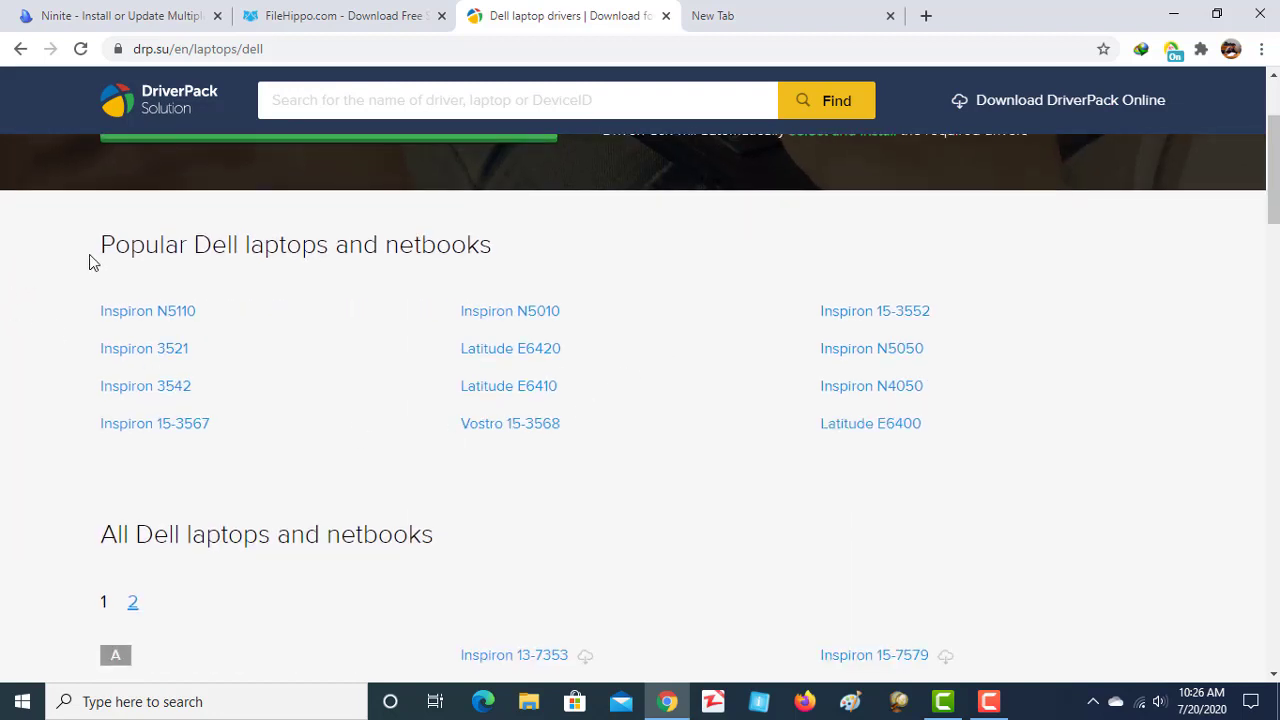
left_click_drag(90, 246, 507, 240)
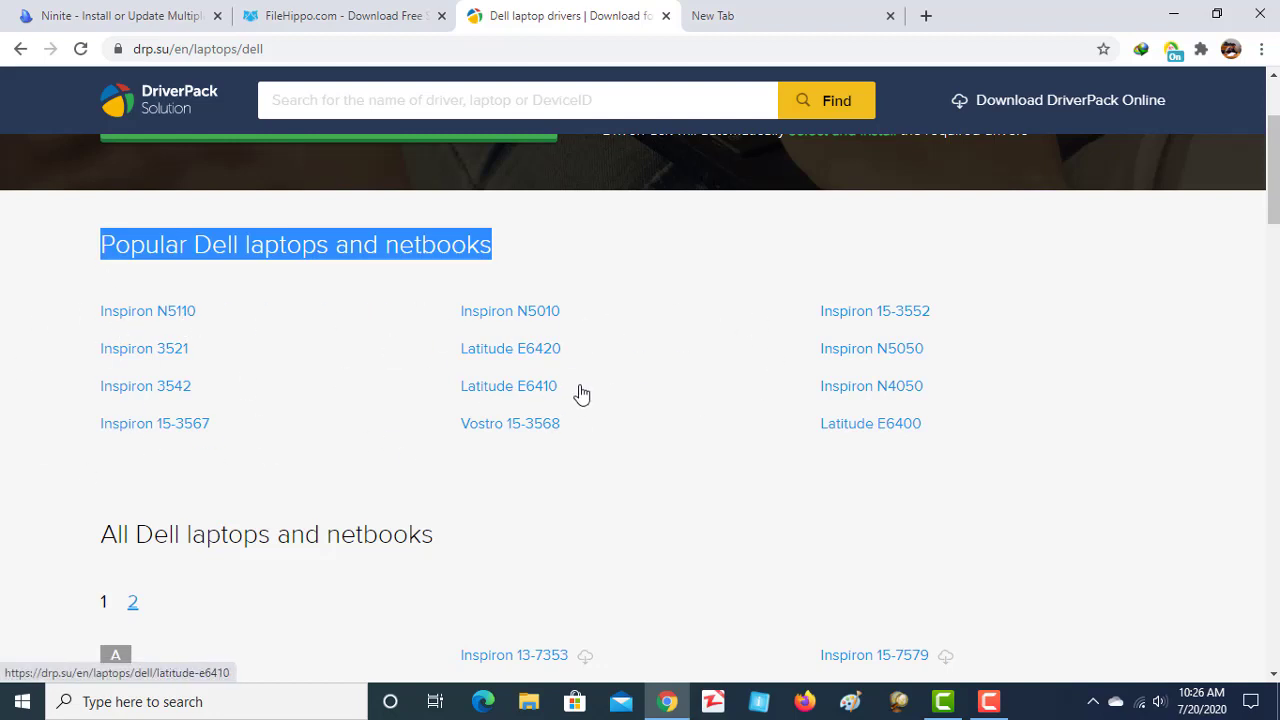
left_click(10, 292)
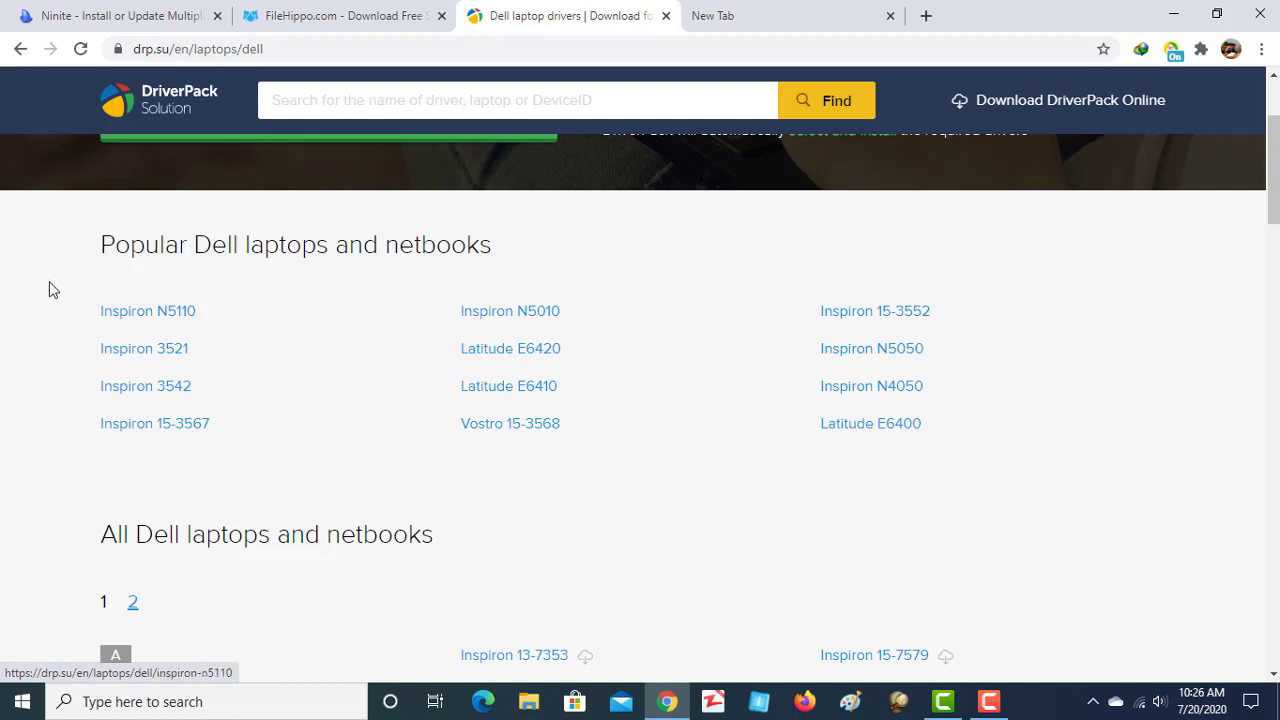
- Open the Dell Latitude E6400 page, look over its available drivers and return to the Dell laptops page
left_click_drag(36, 283, 1040, 437)
left_click(1040, 437)
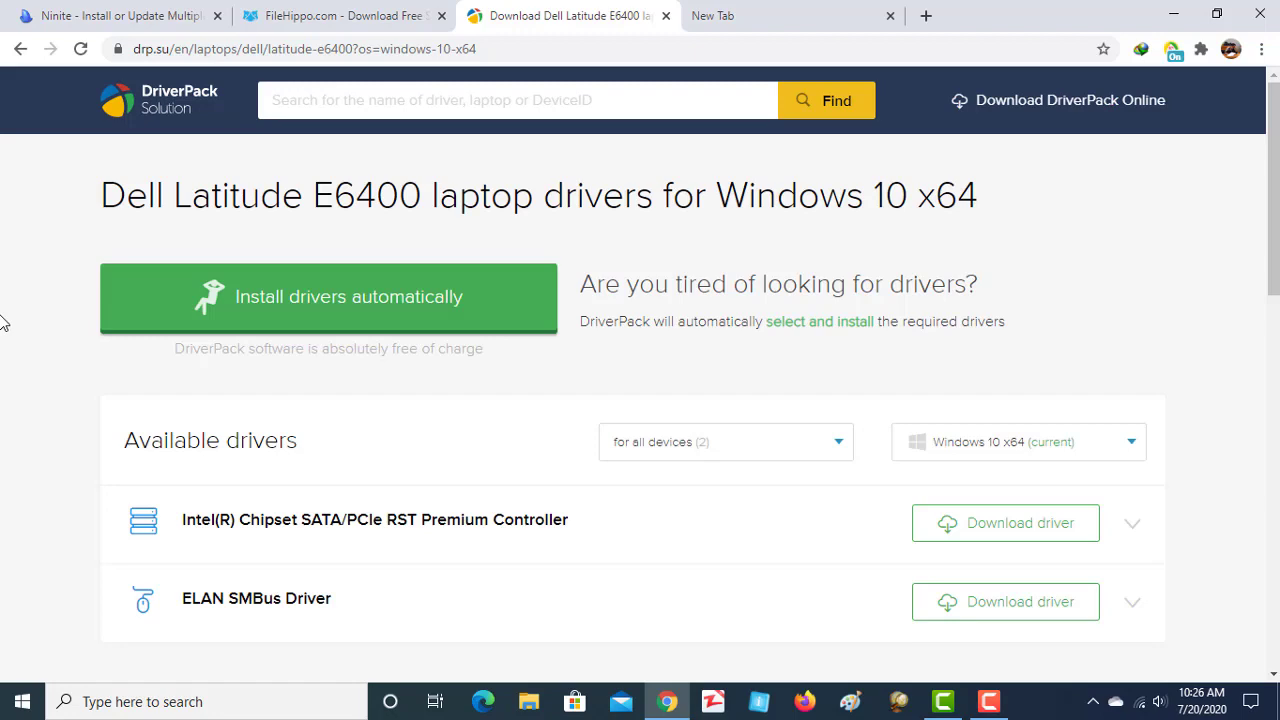
scroll(609, 286, "down", 3)
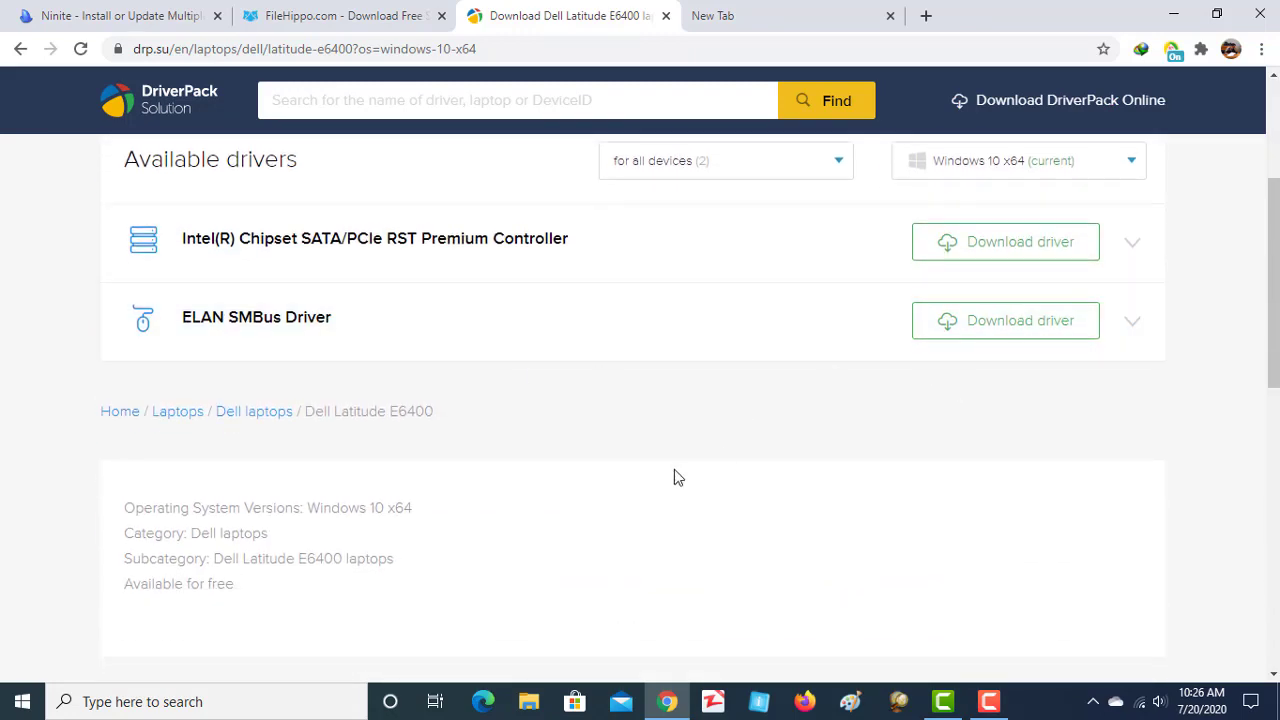
scroll(676, 470, "up", 3)
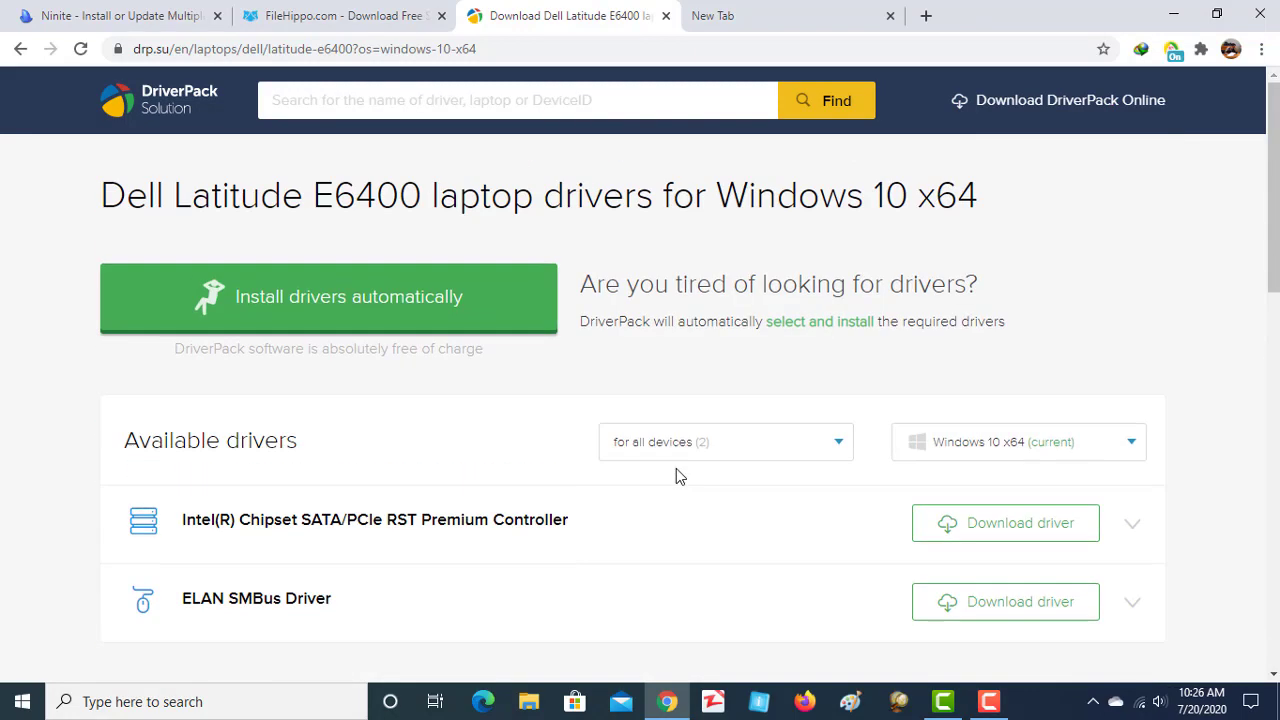
left_click(20, 49)
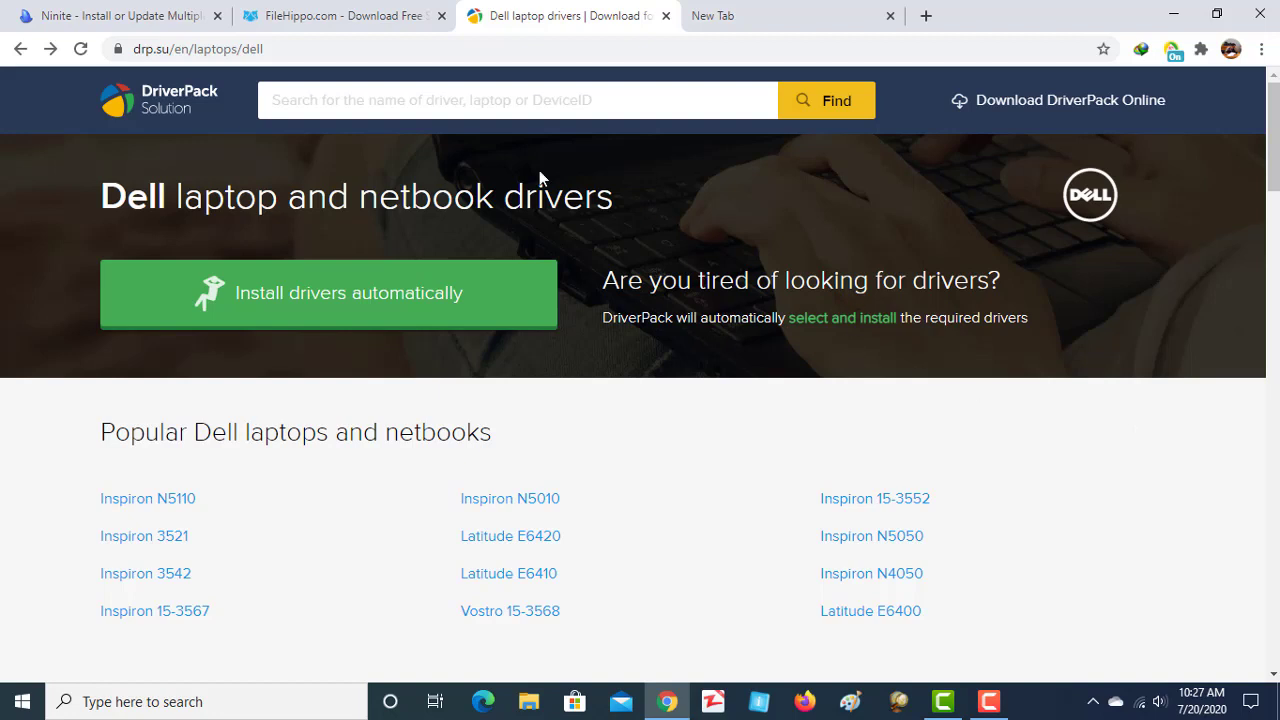
- Switch to the Ninite site and look through its app categories, from web browsers and documents to developer tools
left_click(150, 15)
scroll(703, 290, "up", 2)
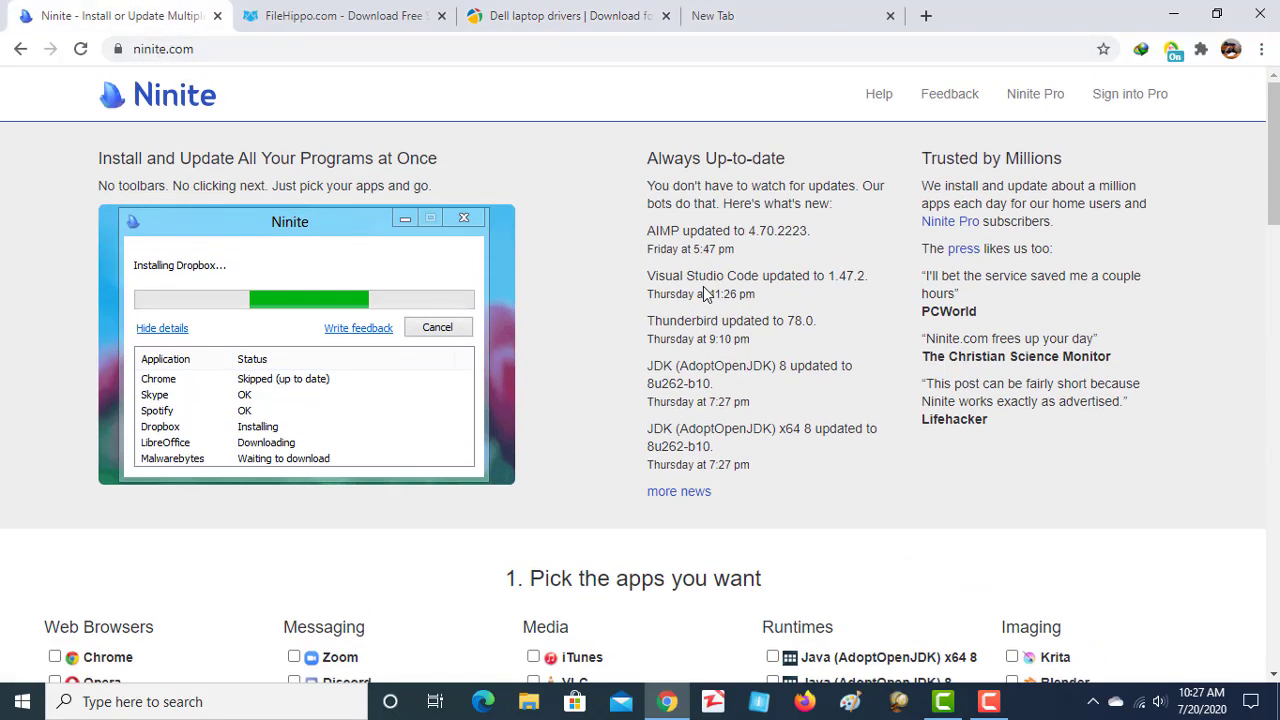
scroll(703, 290, "down", 5)
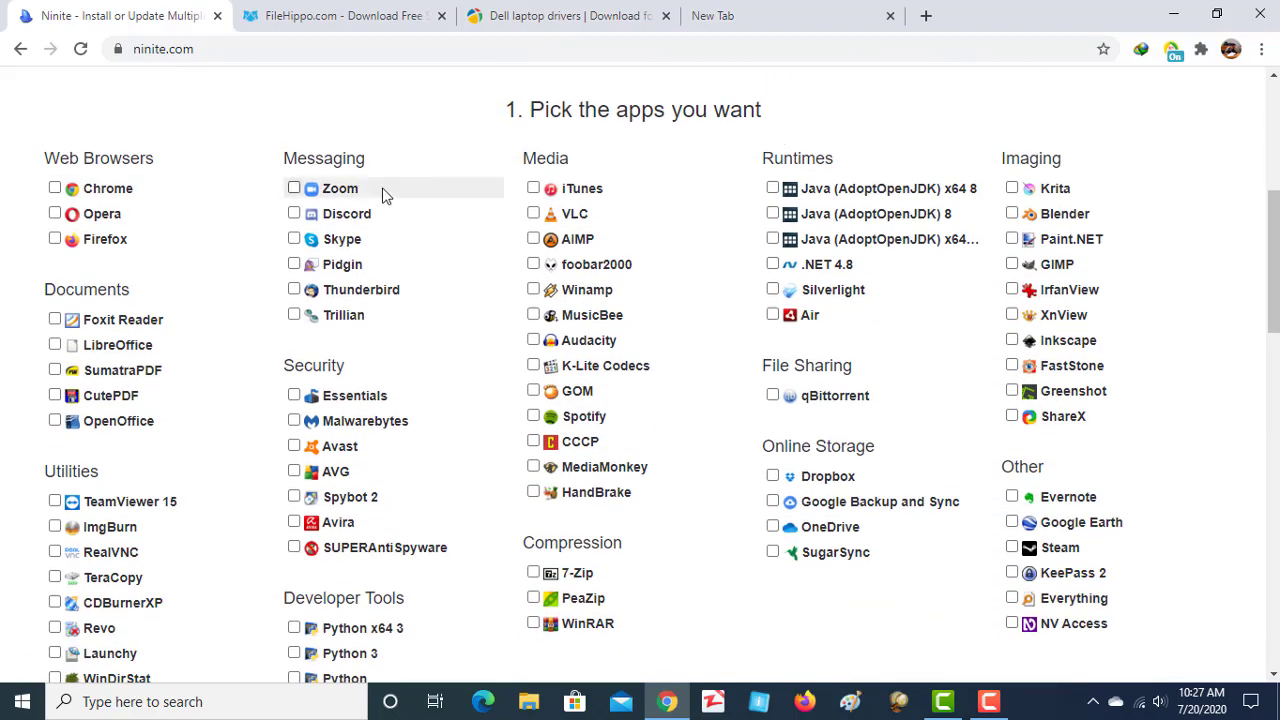
scroll(268, 330, "down", 2)
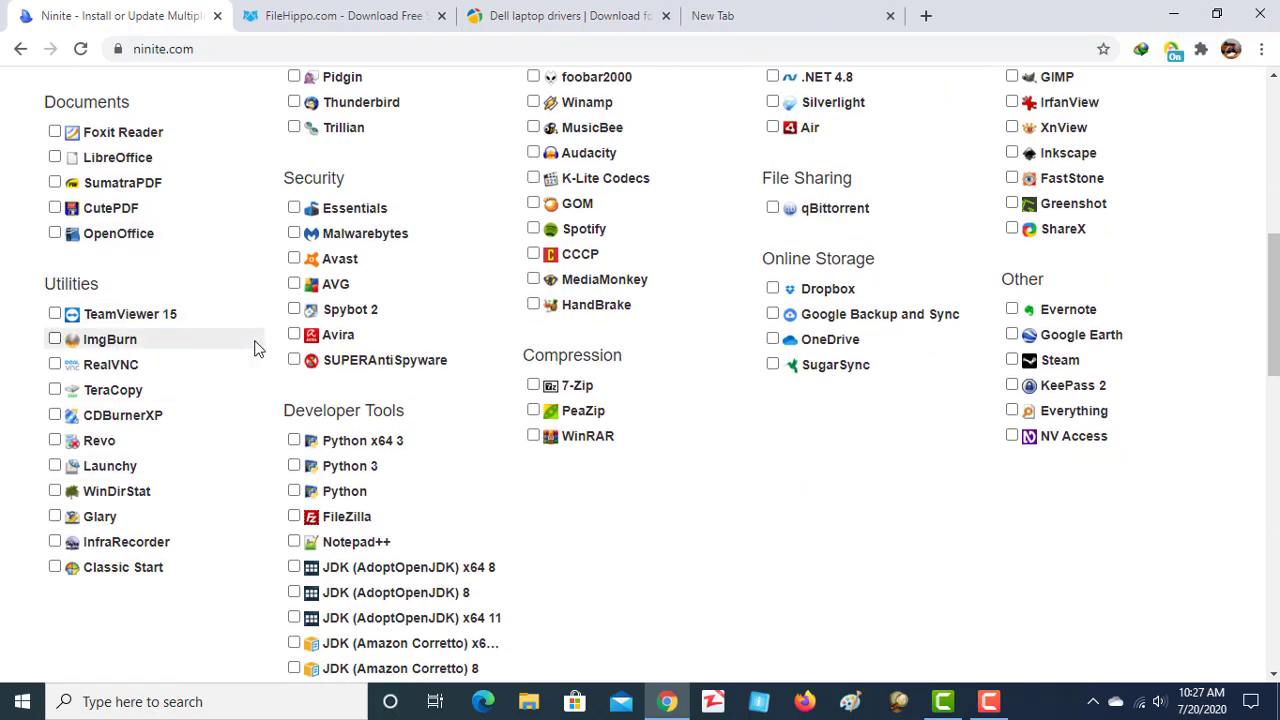
scroll(688, 541, "down", 1)
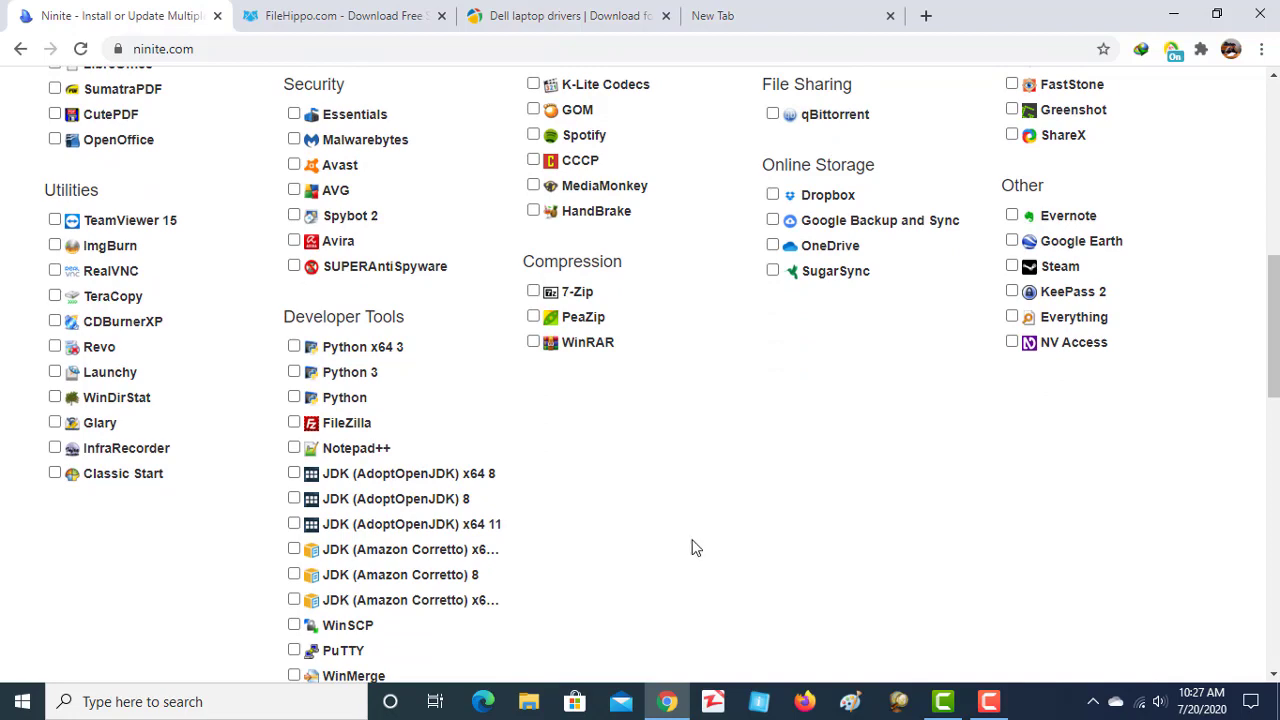
scroll(690, 543, "up", 7)
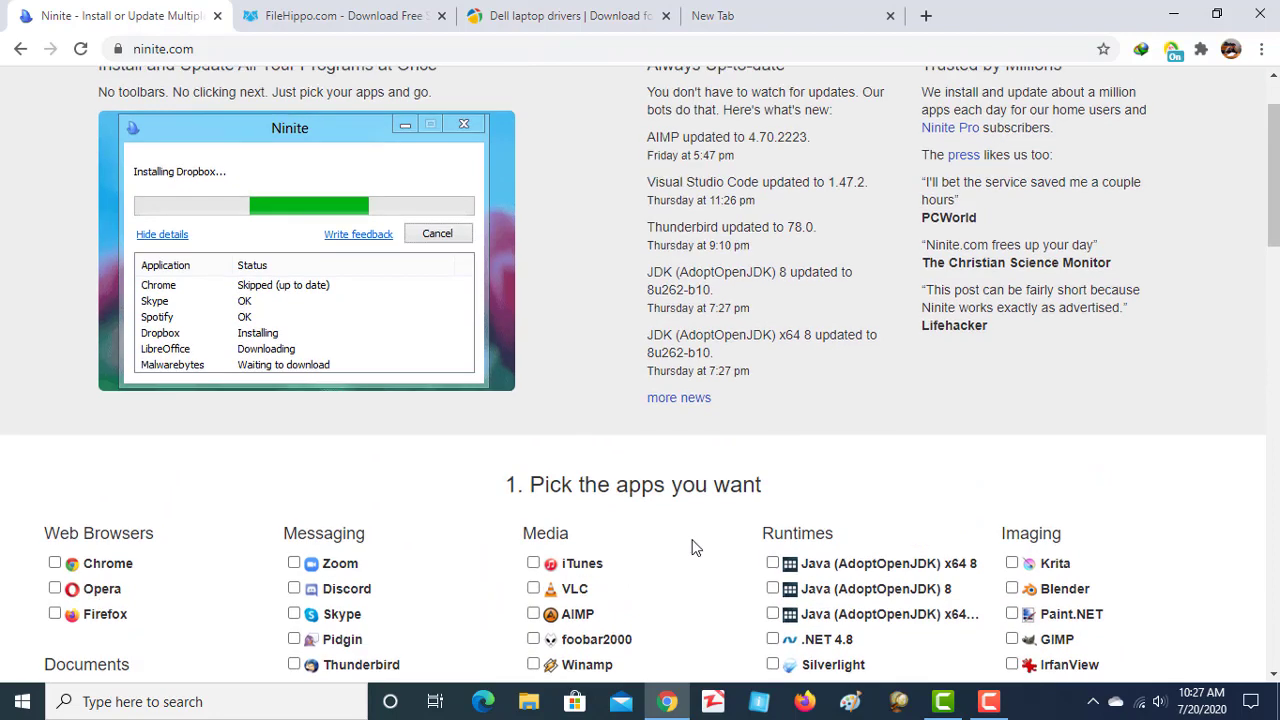
scroll(695, 547, "down", 3)
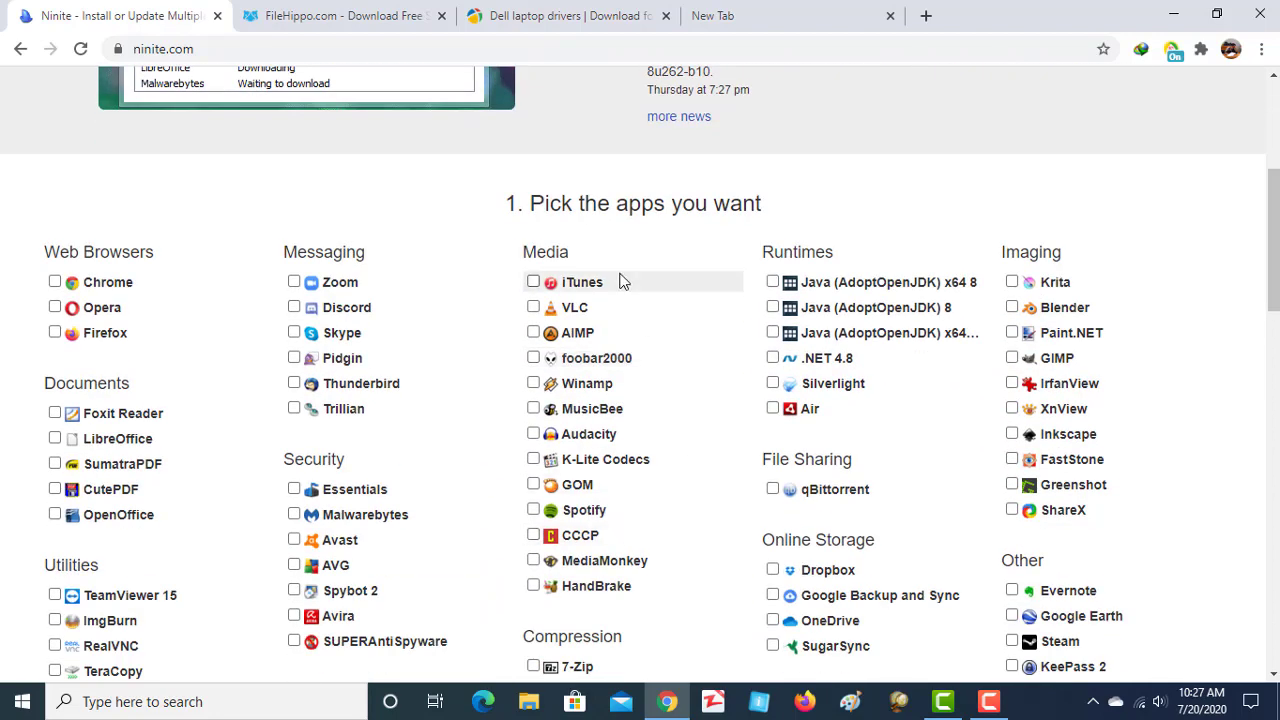
scroll(700, 370, "down", 3)
scroll(710, 390, "down", 2)
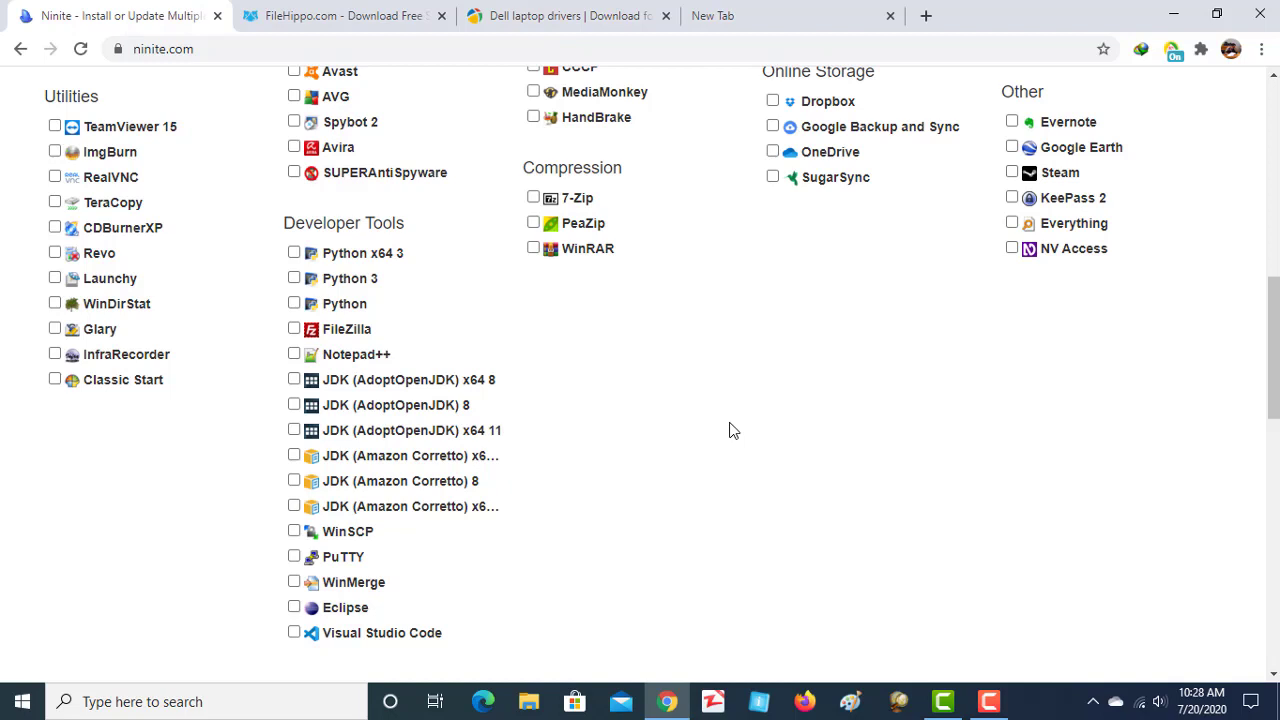
scroll(730, 430, "up", 9)
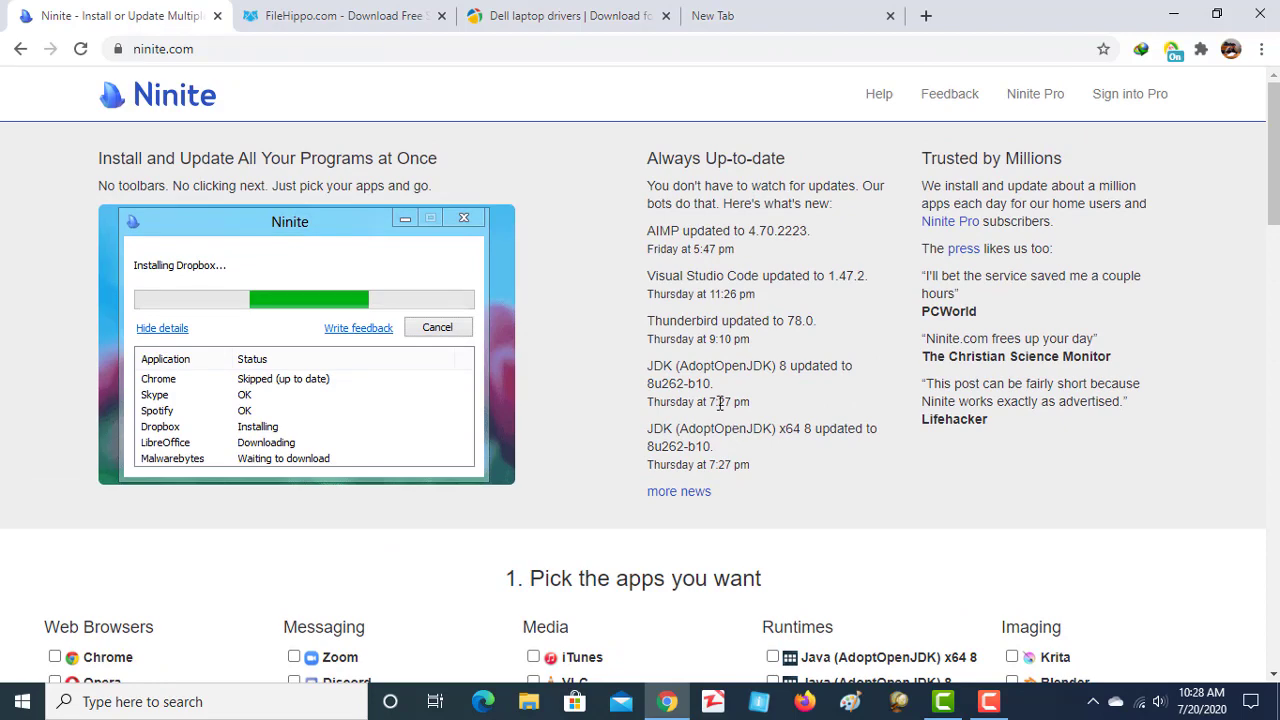
left_click(620, 15)
scroll(618, 424, "down", 3)
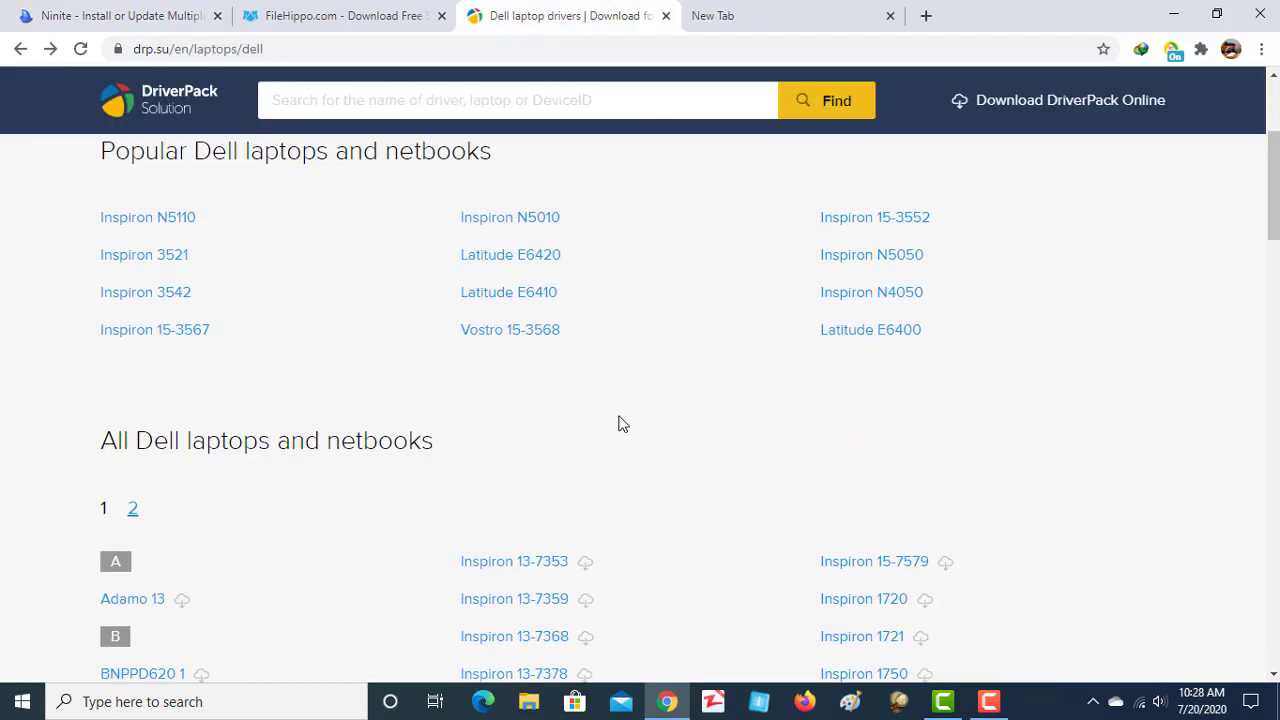
left_click(120, 15)
scroll(707, 274, "down", 5)
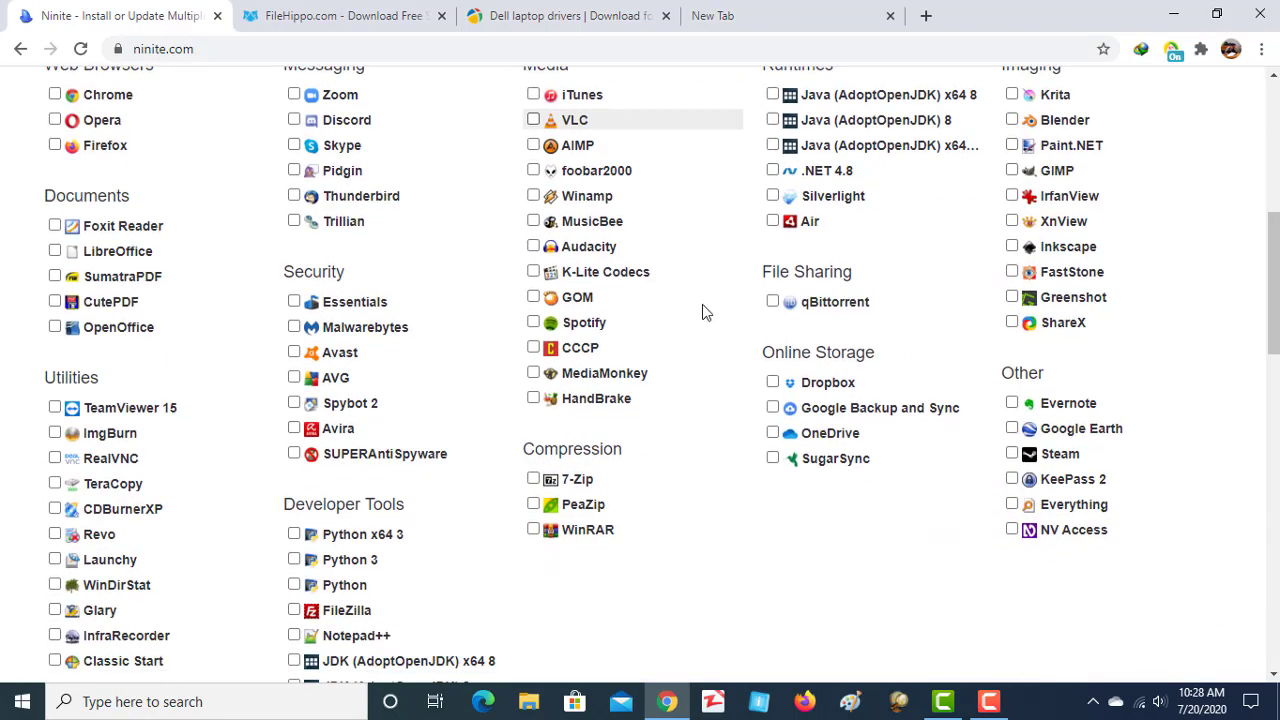
scroll(660, 565, "up", 5)
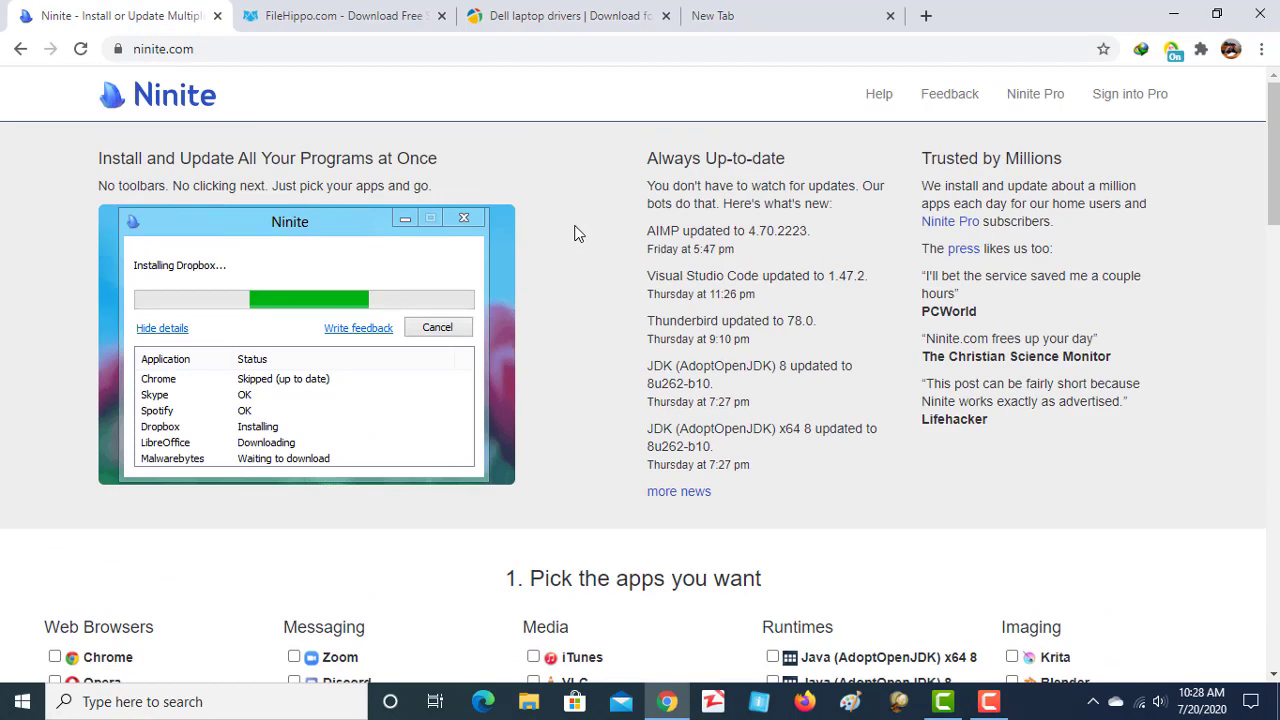
left_click(210, 49)
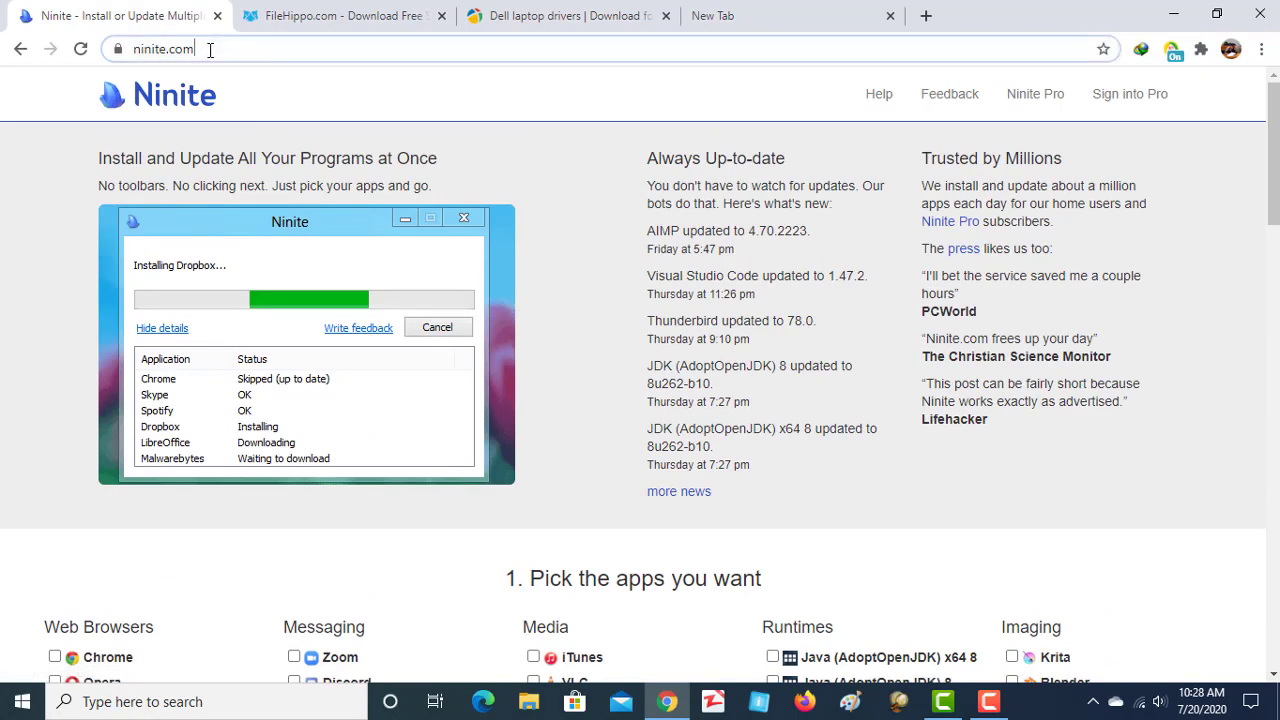
left_click(210, 49)
- Select Chrome and Zoom in Ninite's app list, and clear the Chrome selection again
scroll(554, 200, "down", 4)
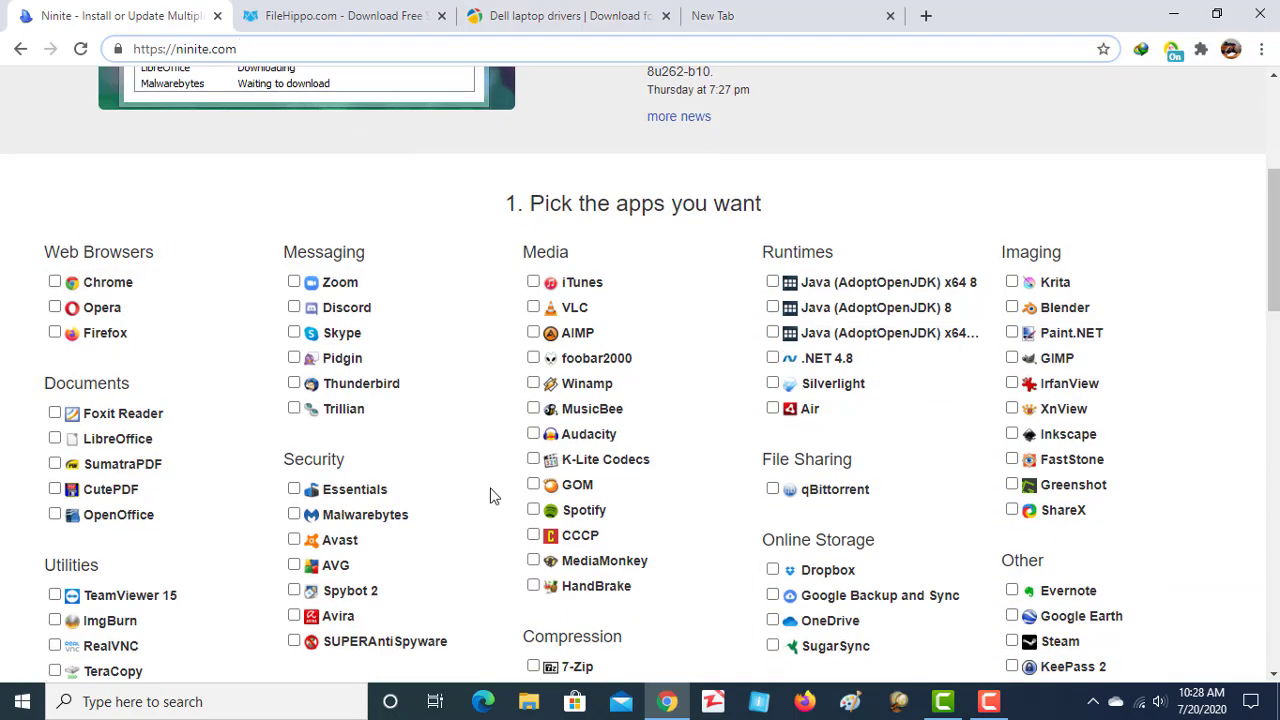
scroll(475, 420, "down", 1)
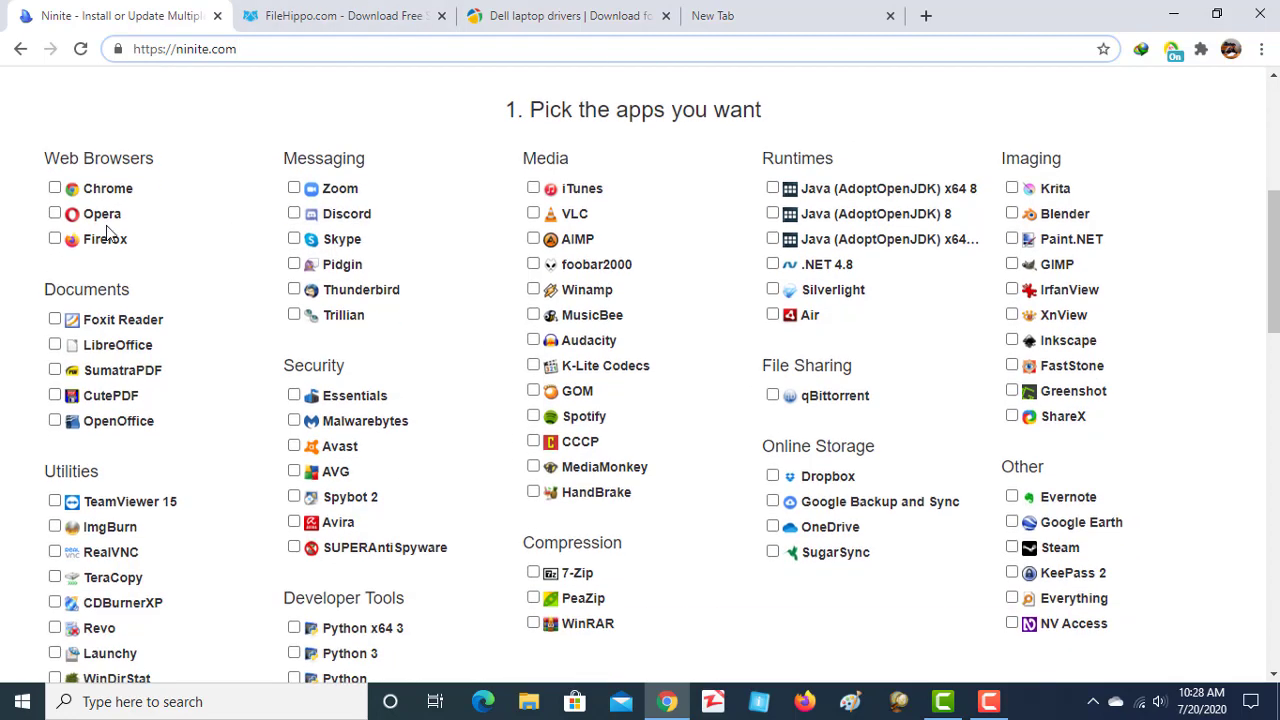
left_click(55, 188)
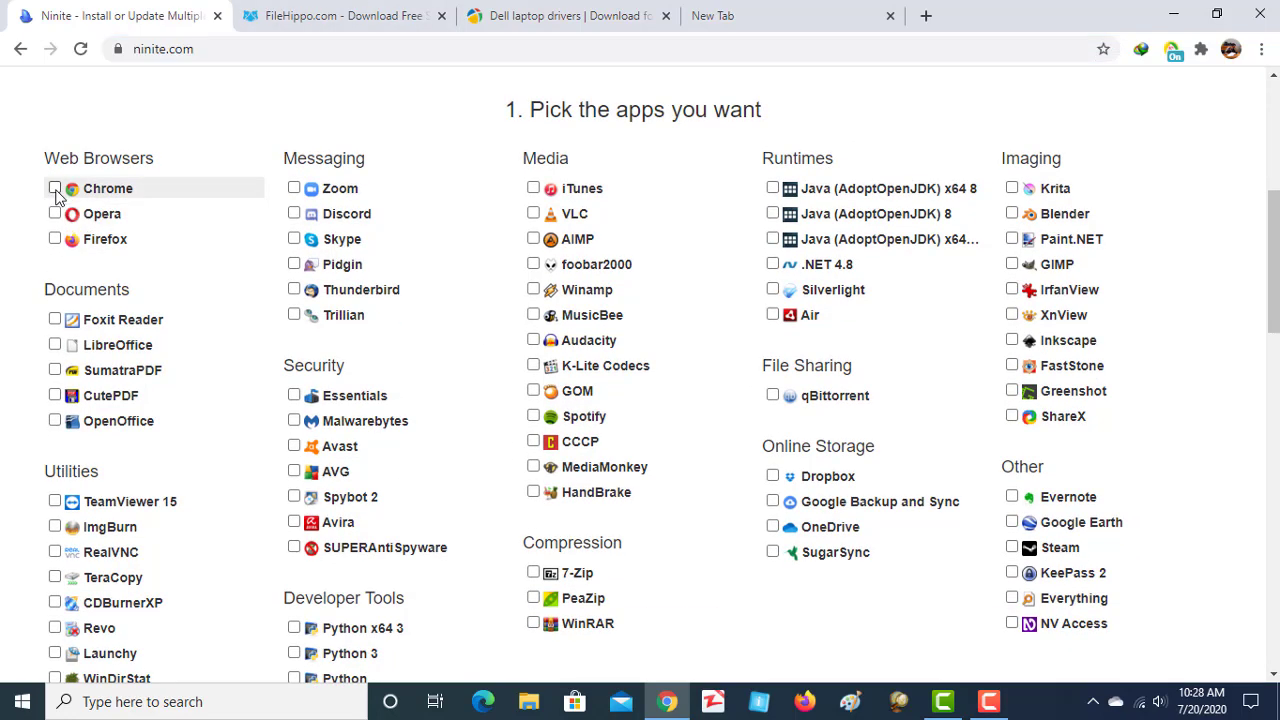
scroll(345, 178, "down", 1)
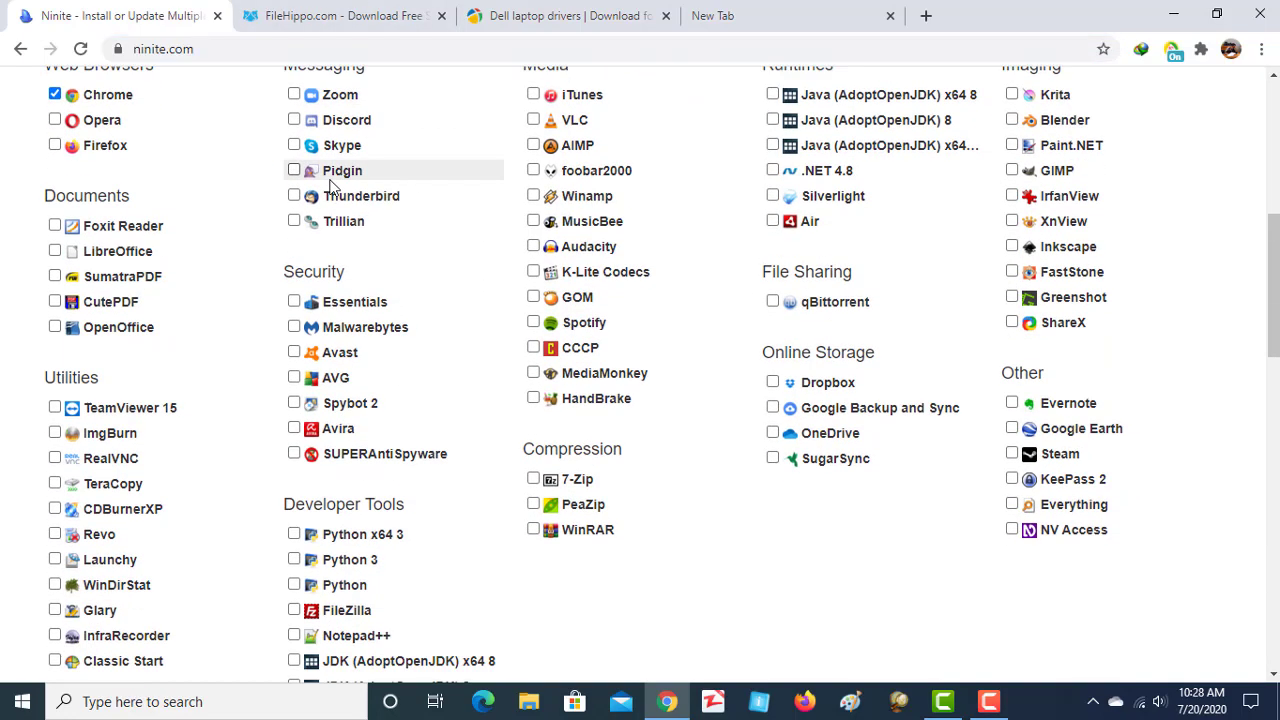
left_click(294, 94)
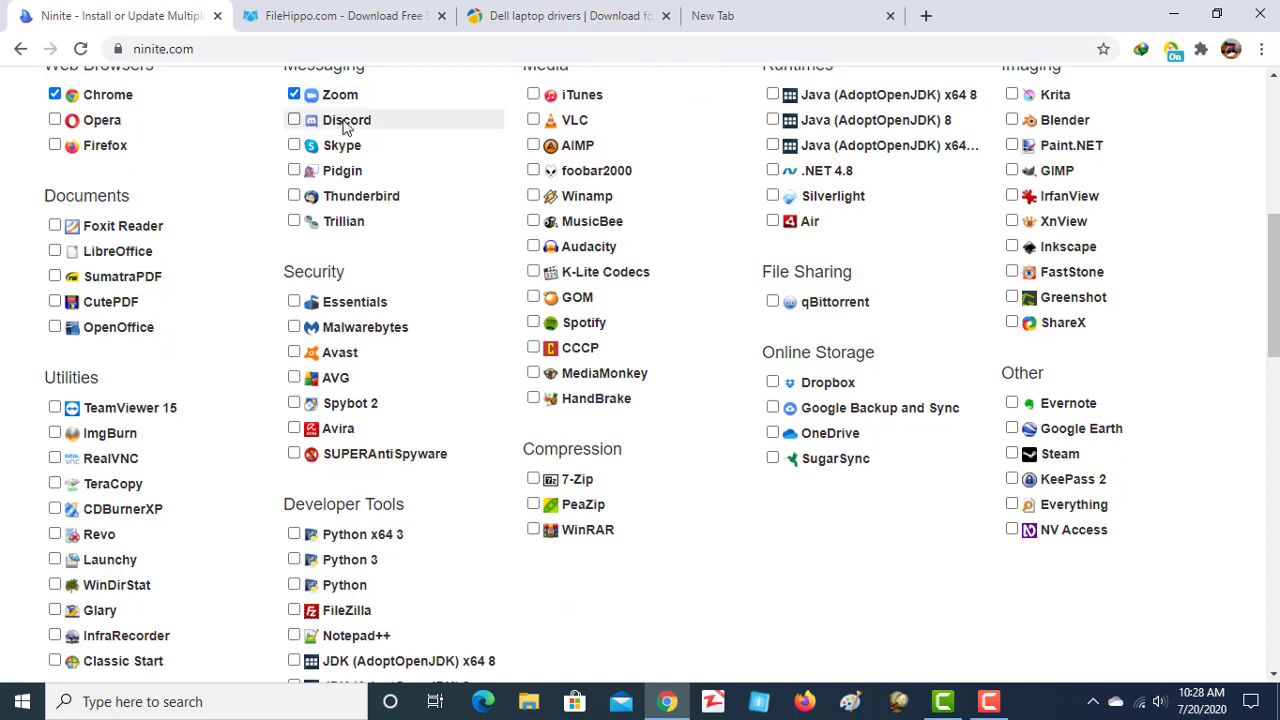
left_click(55, 95)
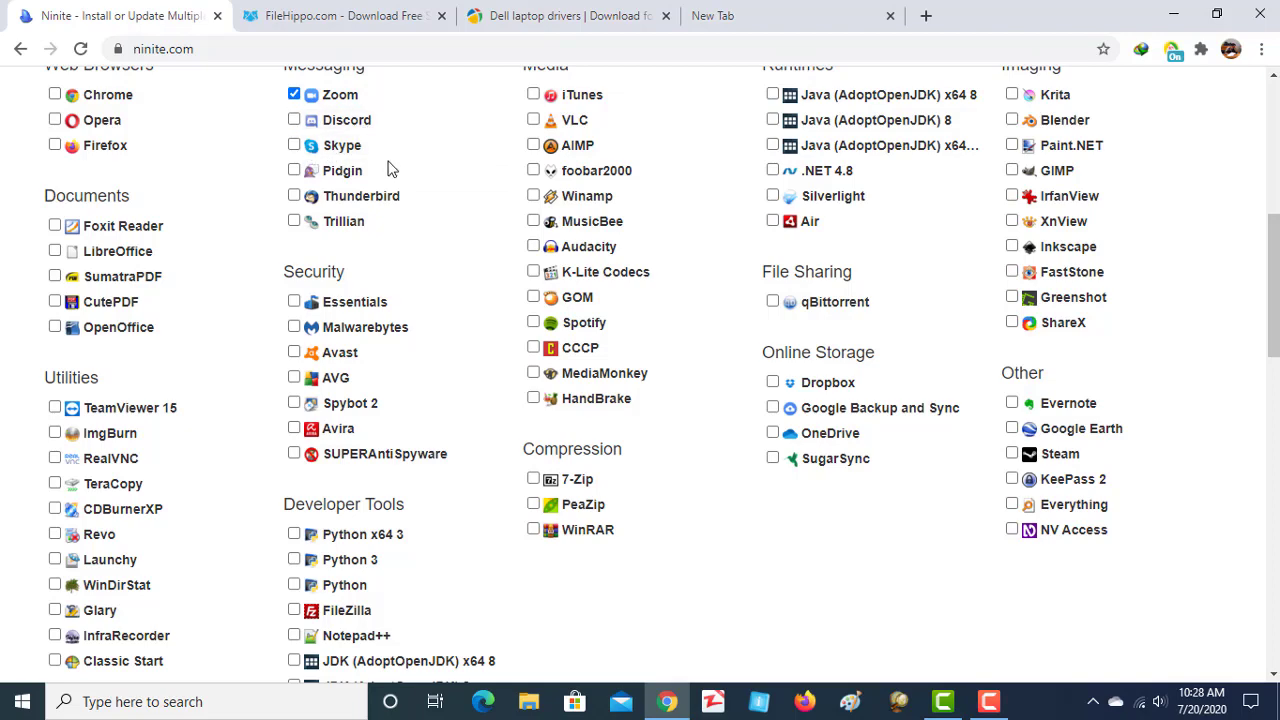
- Look over the security and developer tool apps, and select GOM among the media apps
scroll(434, 271, "down", 2)
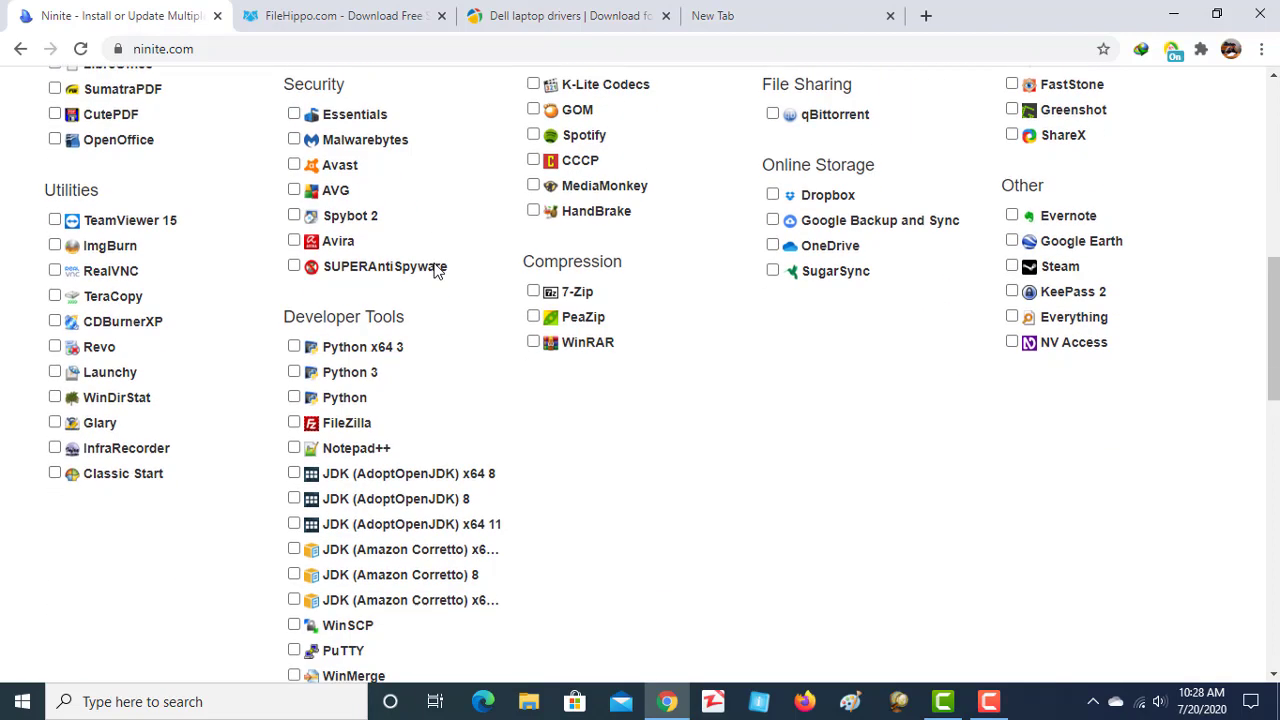
scroll(450, 265, "up", 1)
scroll(425, 287, "up", 1)
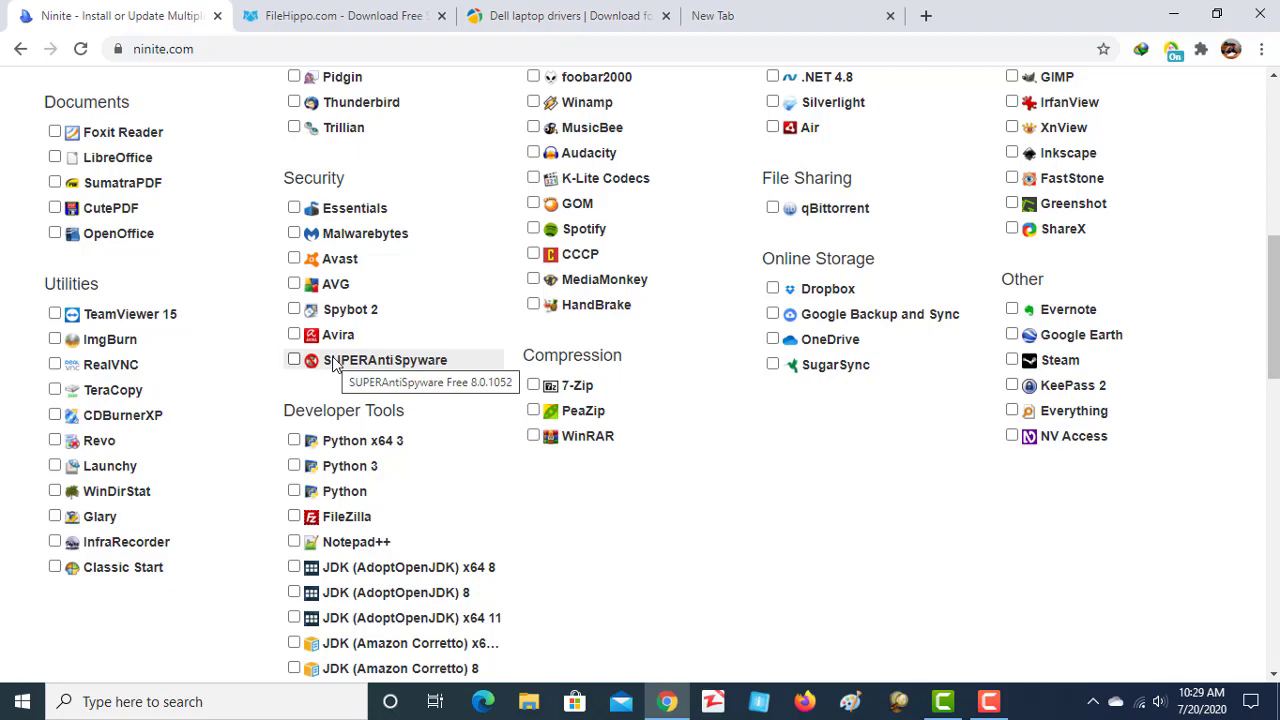
scroll(735, 493, "up", 2)
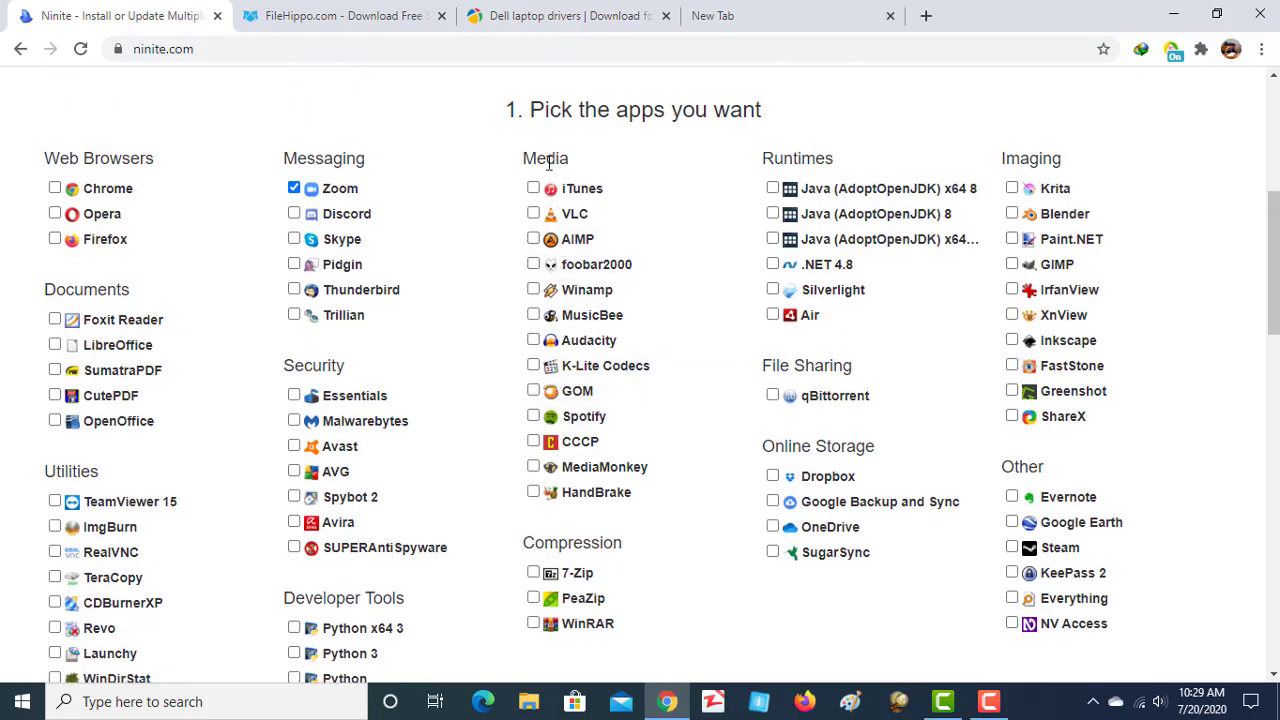
mouse_move(538, 220)
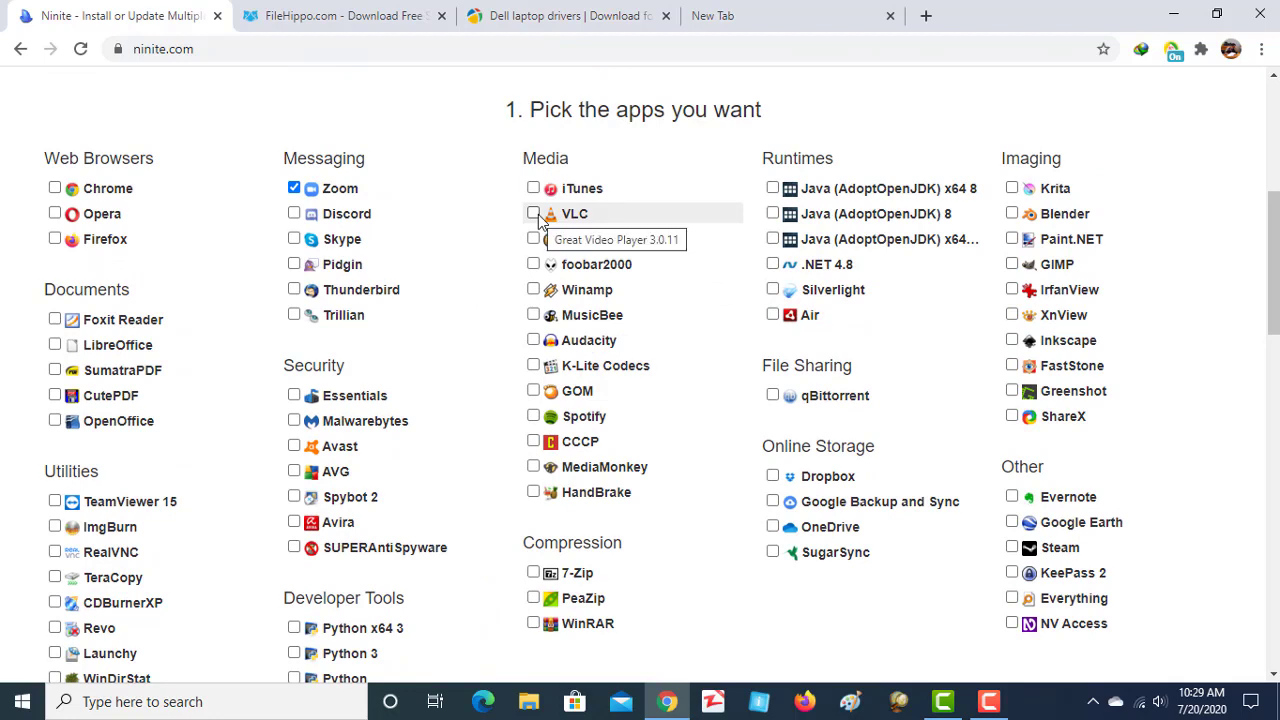
left_click(533, 391)
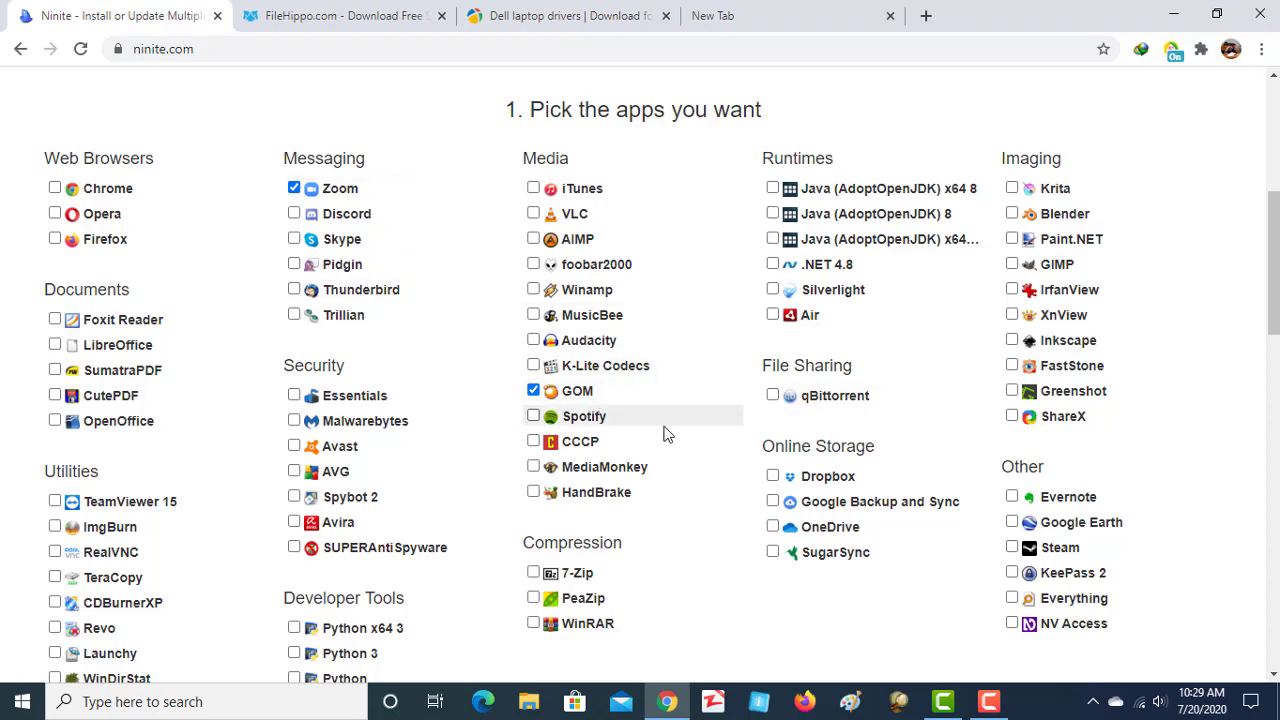
- Download the custom Ninite GOM Zoom Installer and run it from the Programs download folder
scroll(668, 433, "down", 1)
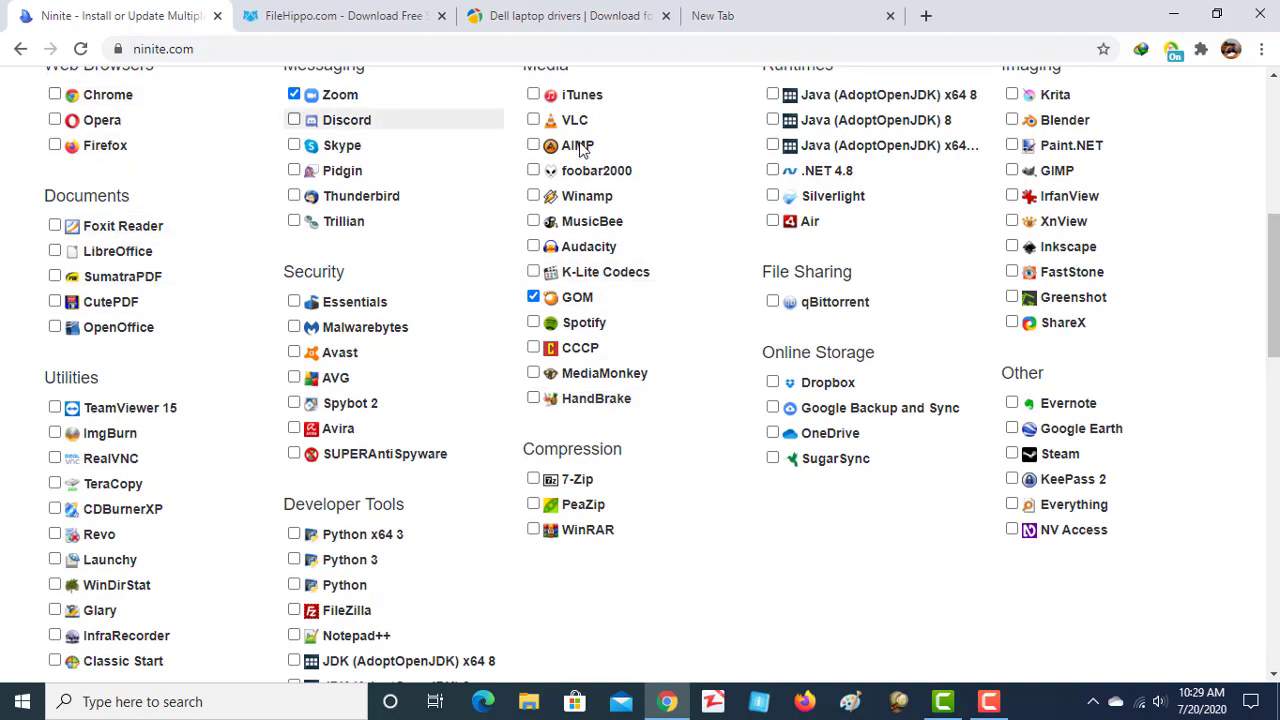
scroll(903, 366, "down", 6)
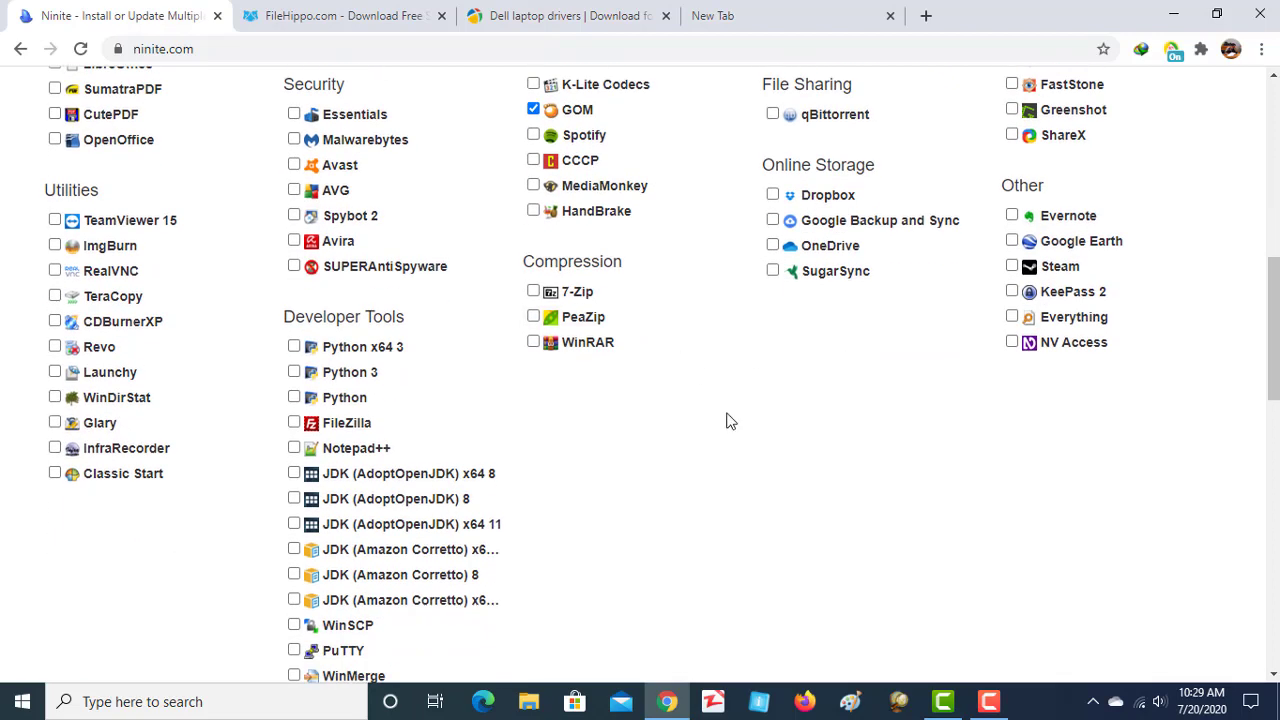
scroll(686, 331, "down", 3)
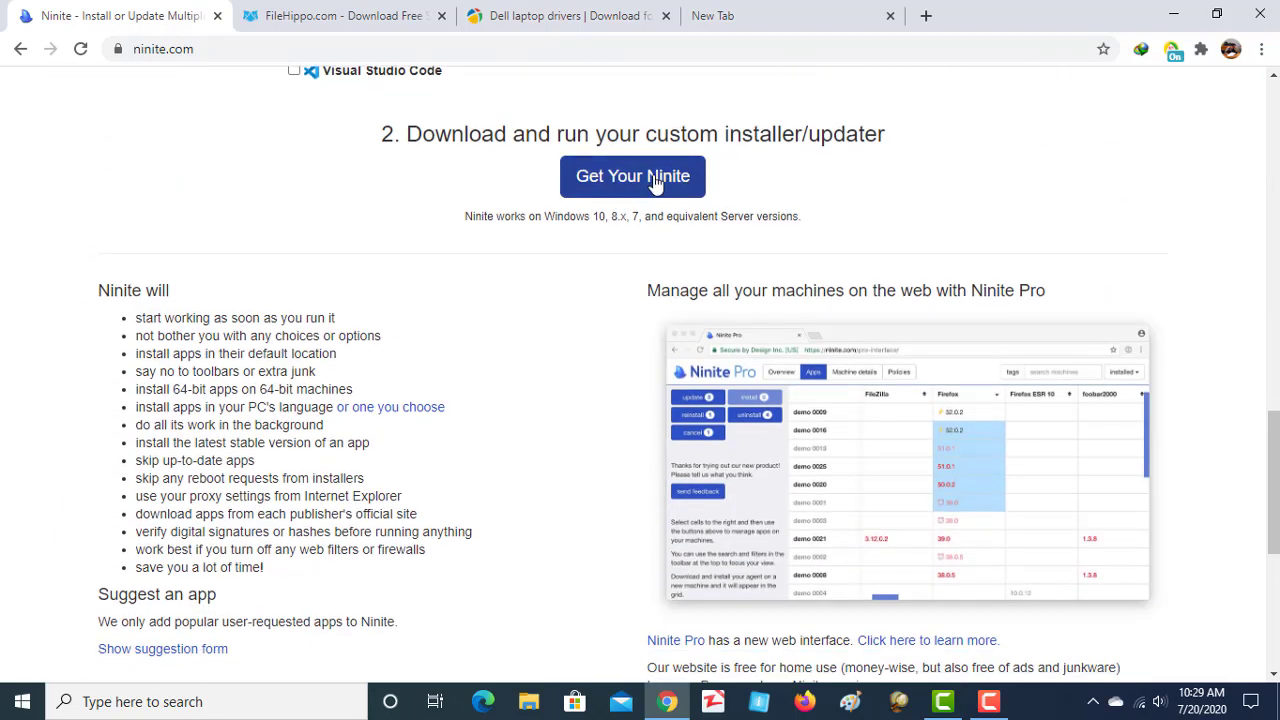
left_click(651, 187)
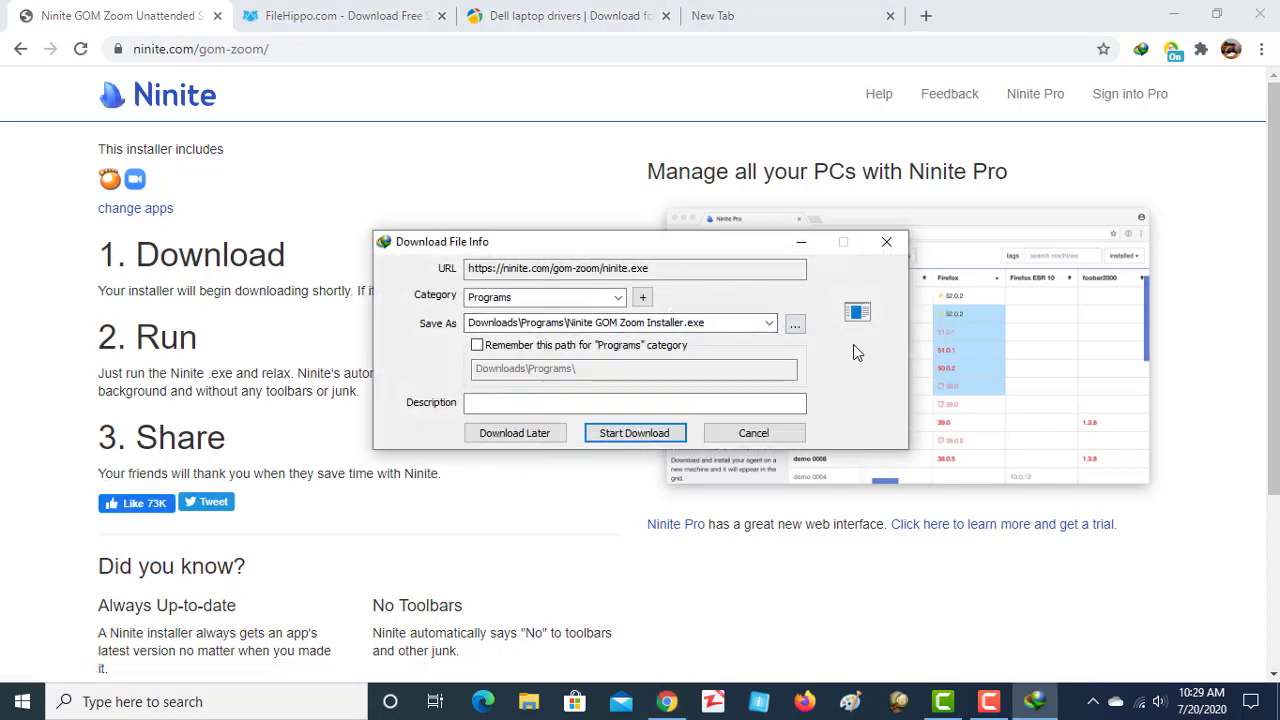
left_click(660, 434)
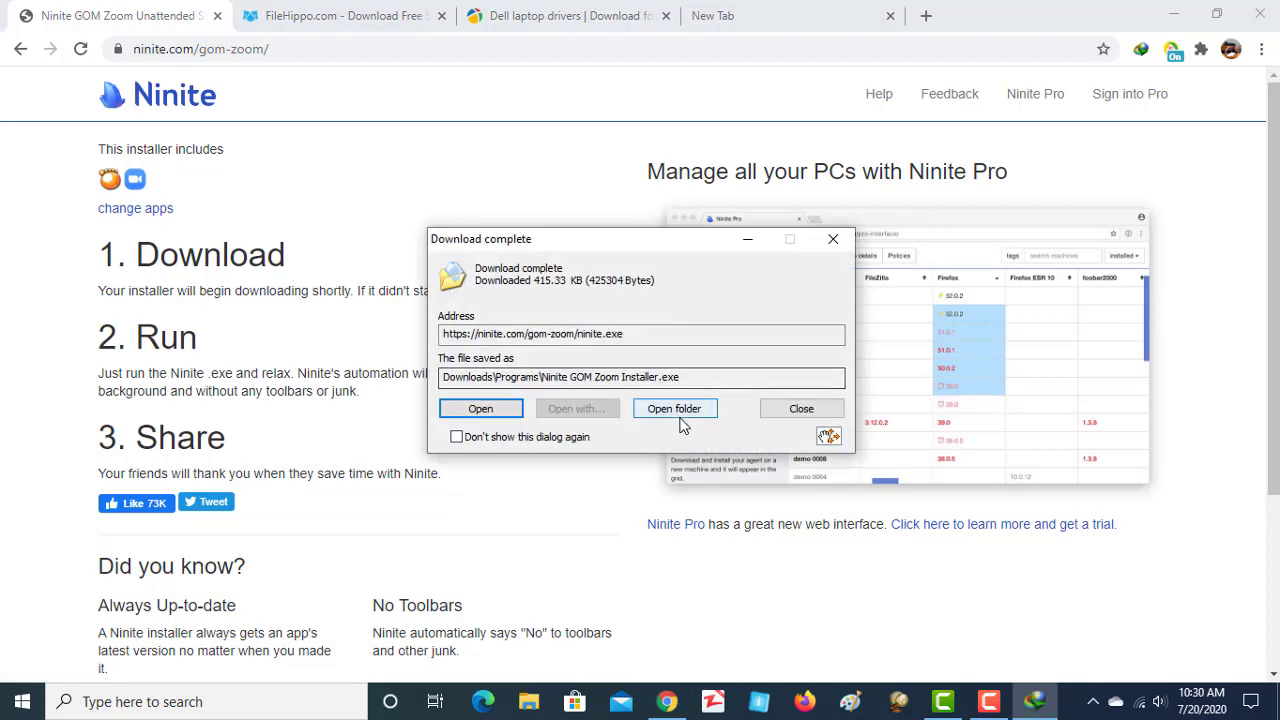
left_click(678, 416)
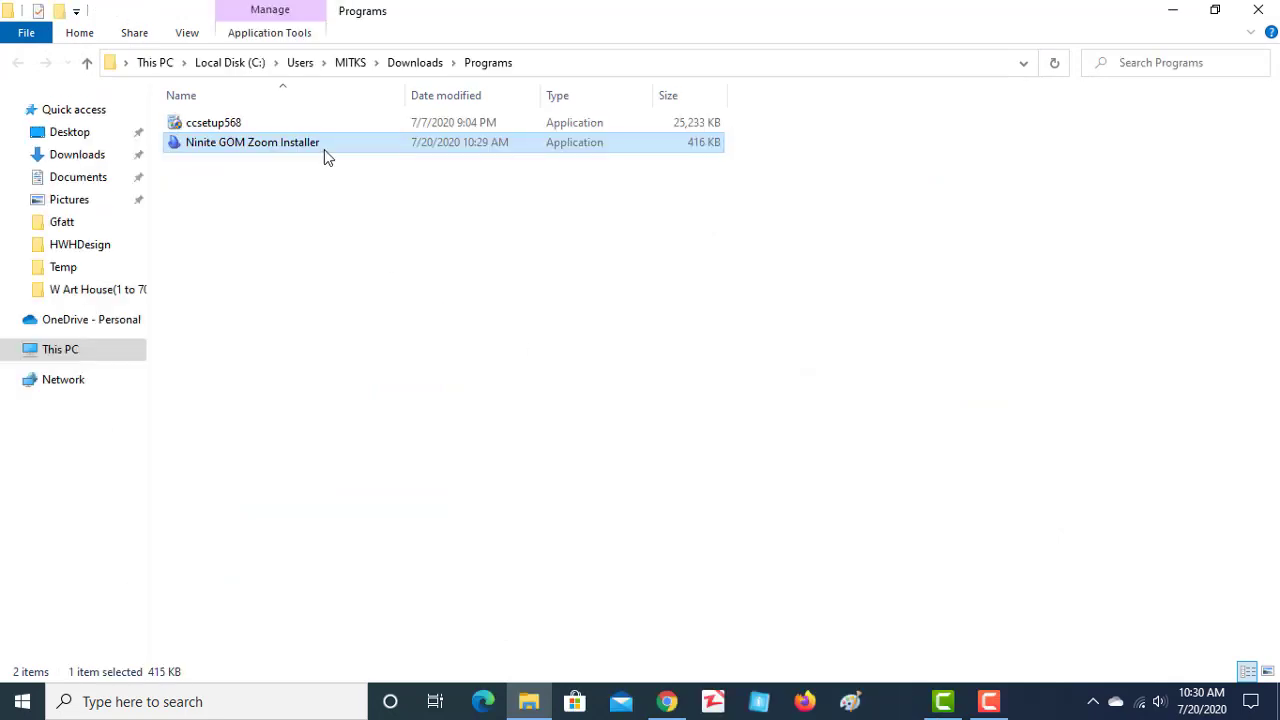
double_click(252, 142)
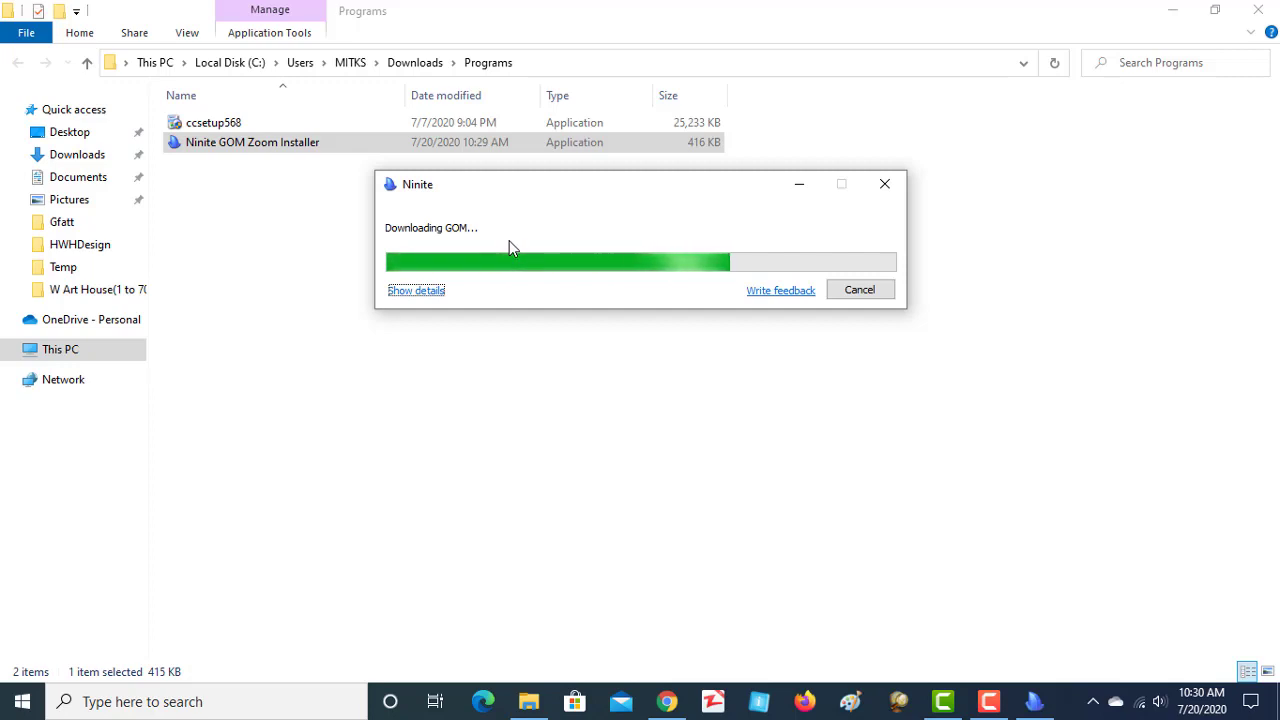
- Switch to the FileHippo site and look through its software categories, popular programs and latest software news
left_click(666, 701)
left_click(300, 12)
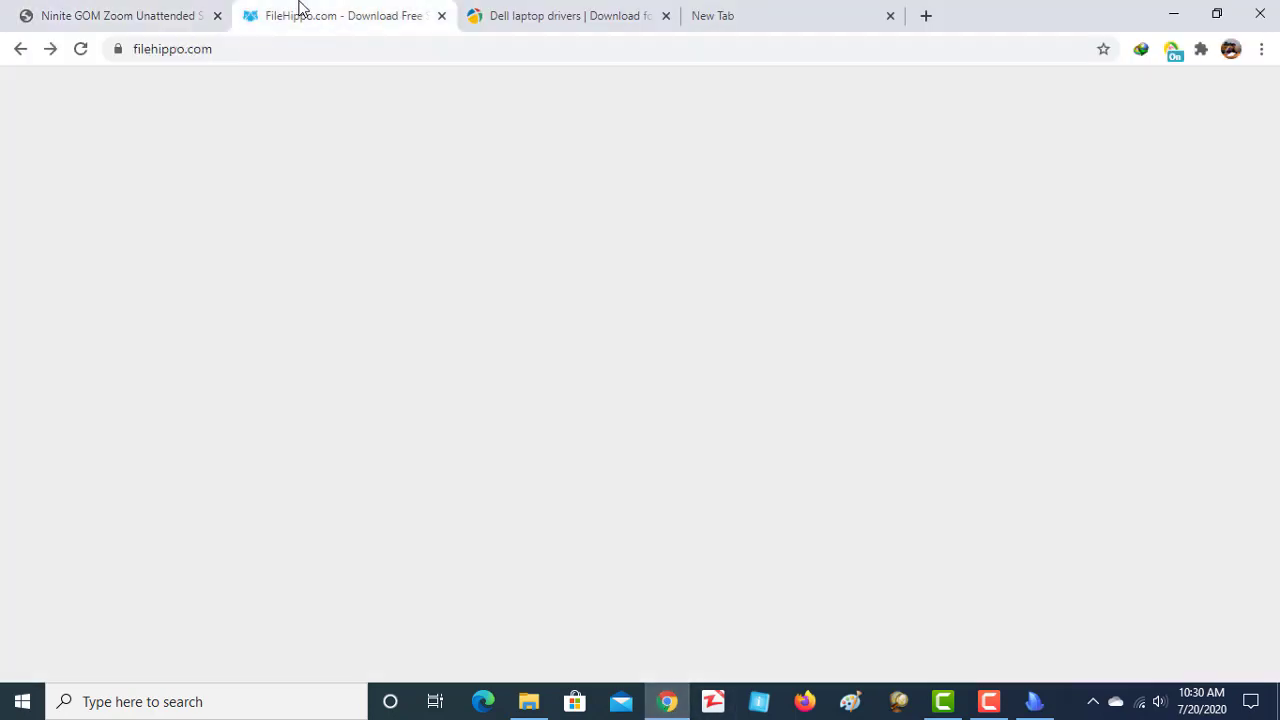
scroll(688, 362, "up", 2)
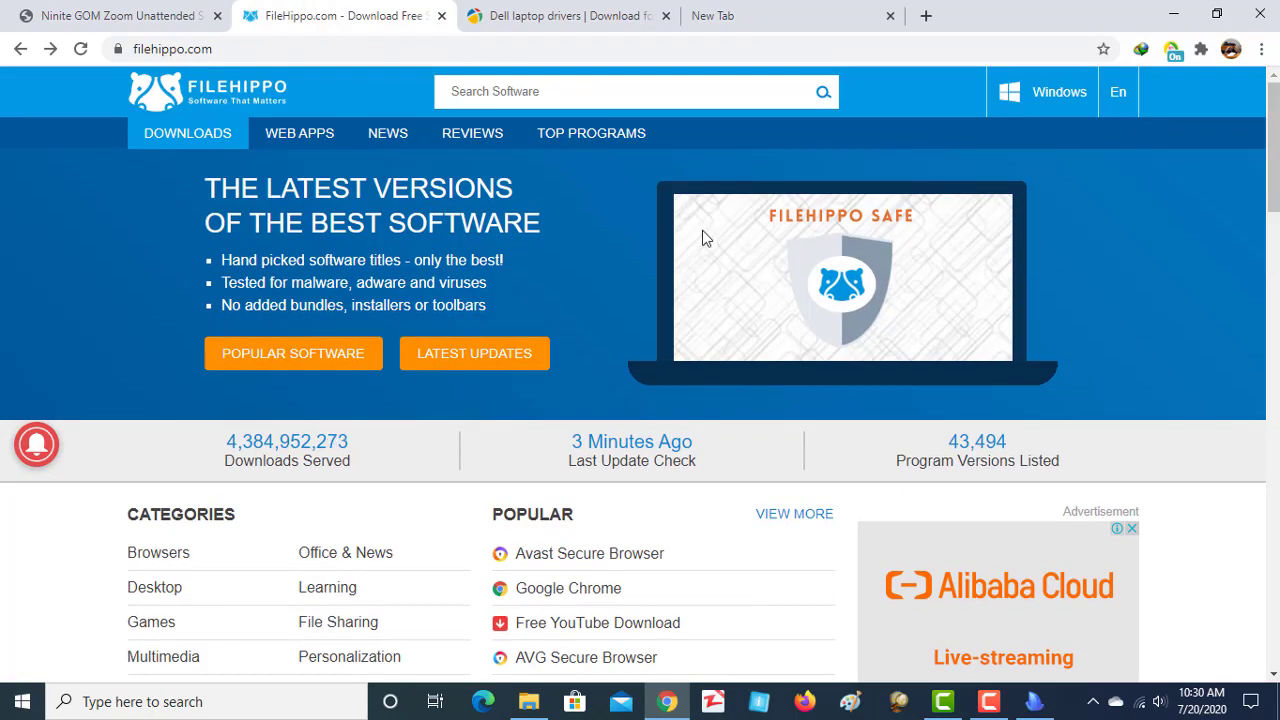
scroll(700, 291, "down", 4)
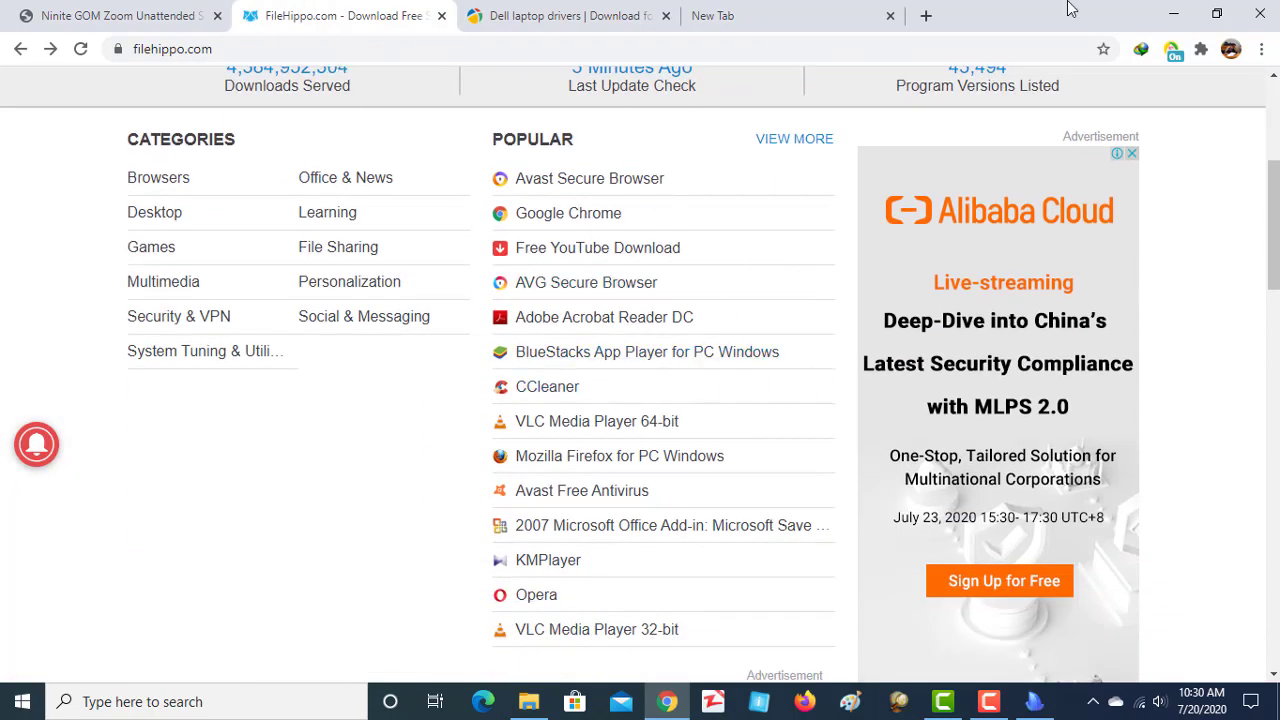
scroll(698, 395, "down", 3)
scroll(360, 308, "down", 1)
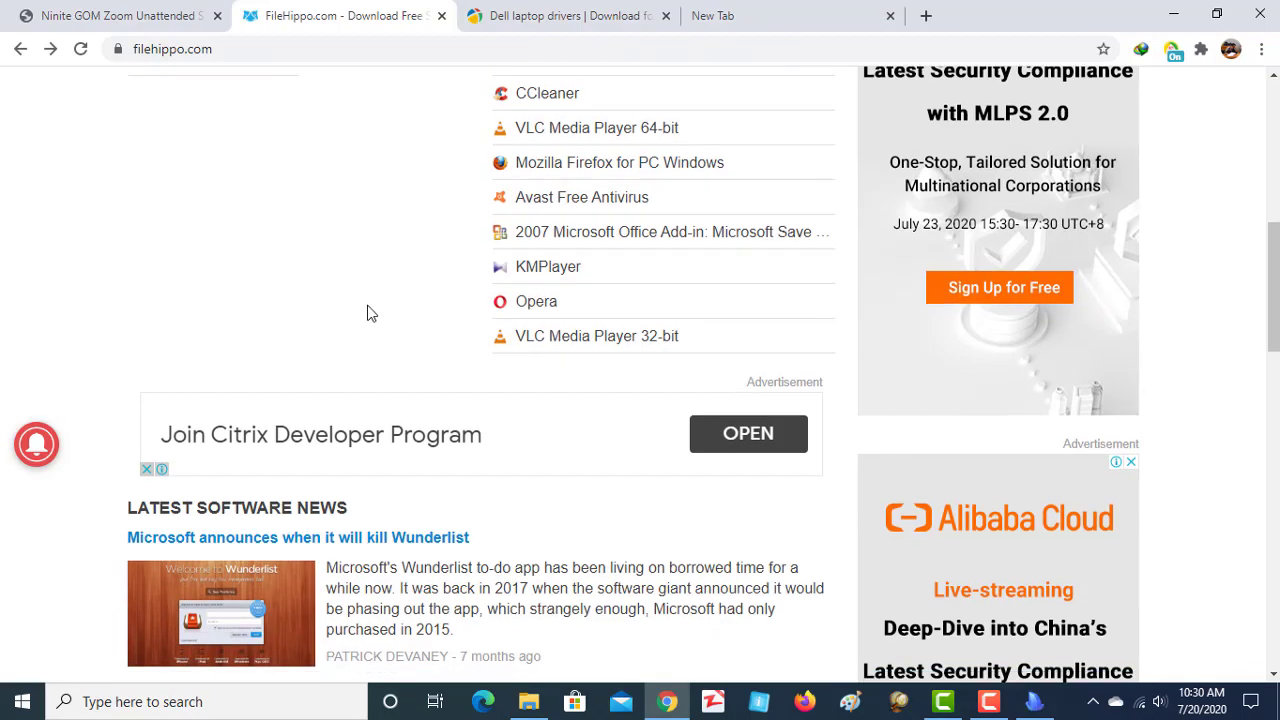
scroll(588, 435, "down", 4)
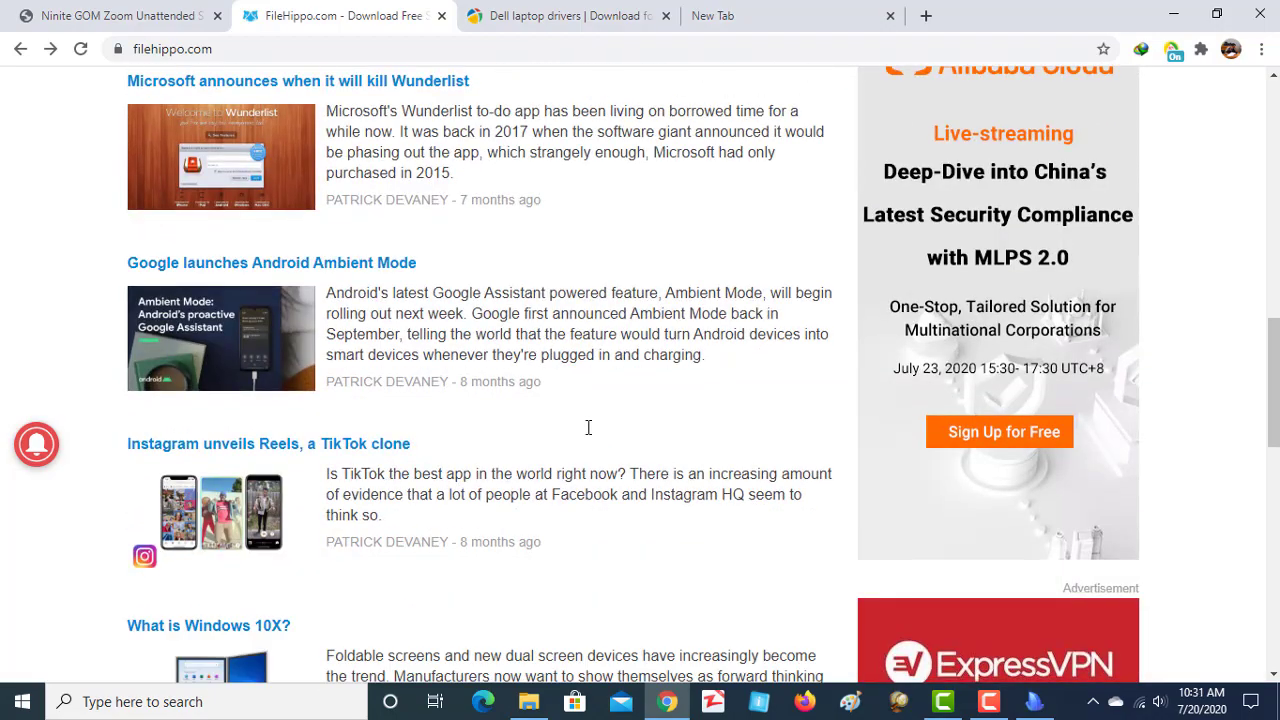
scroll(588, 435, "down", 3)
scroll(588, 435, "down", 4)
scroll(588, 435, "up", 9)
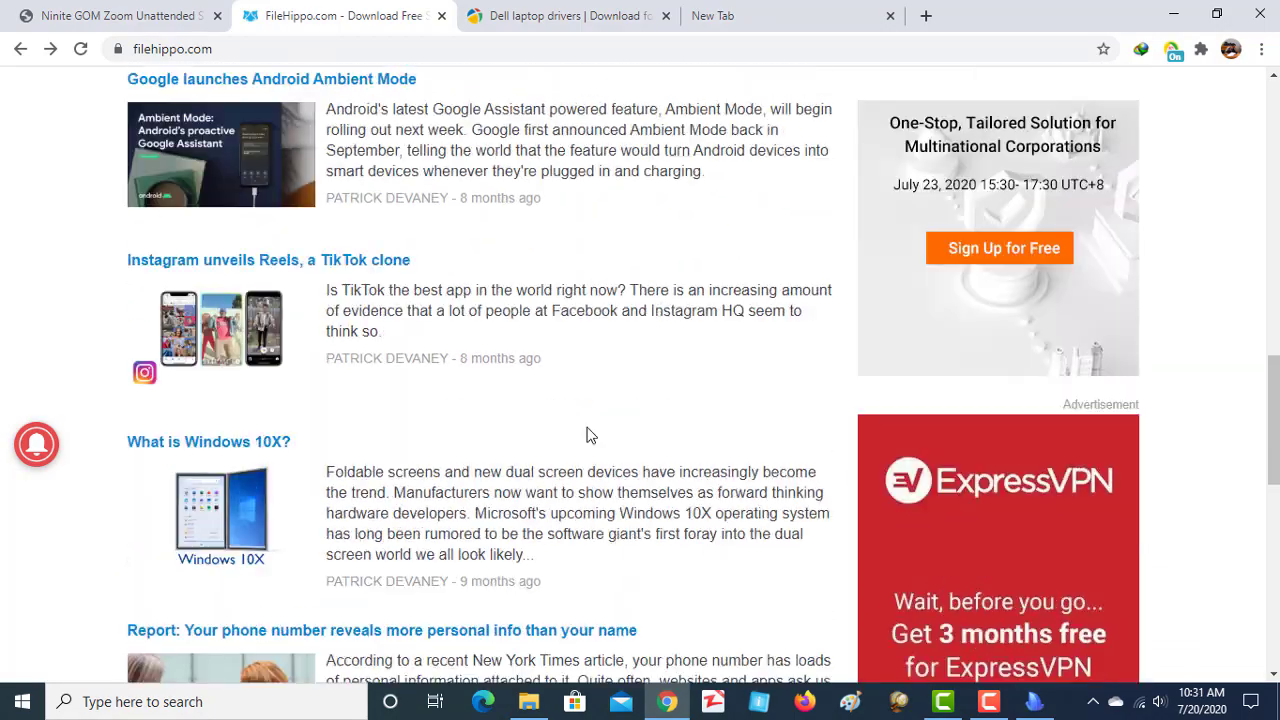
- Open the Google Chrome download page from FileHippo's popular list and return to the home page
scroll(588, 435, "up", 4)
scroll(588, 430, "down", 2)
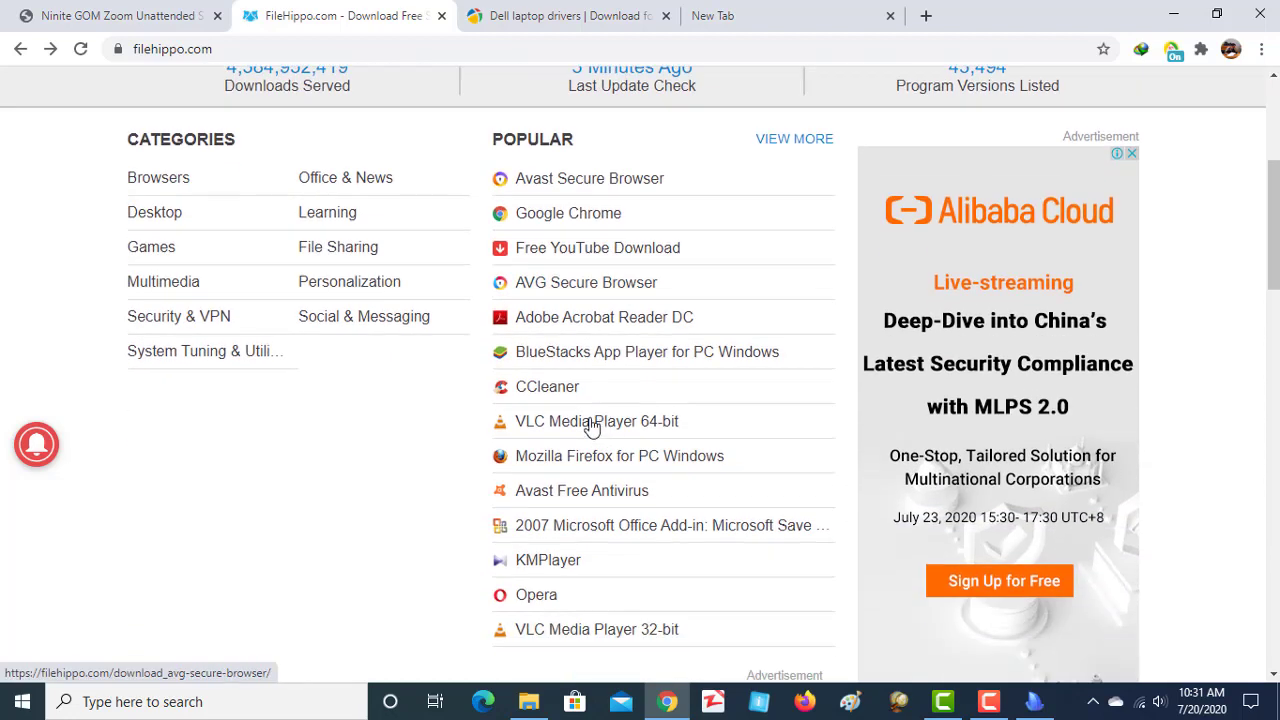
left_click(585, 215)
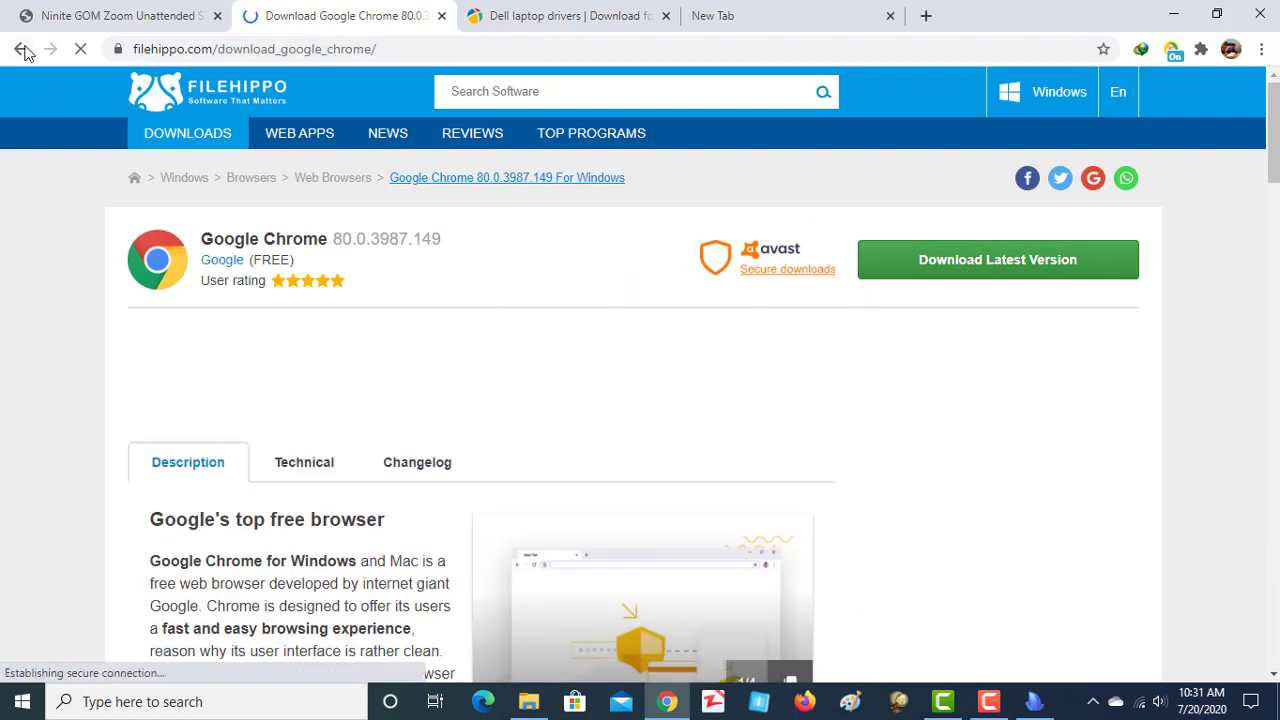
key("alt+Left")
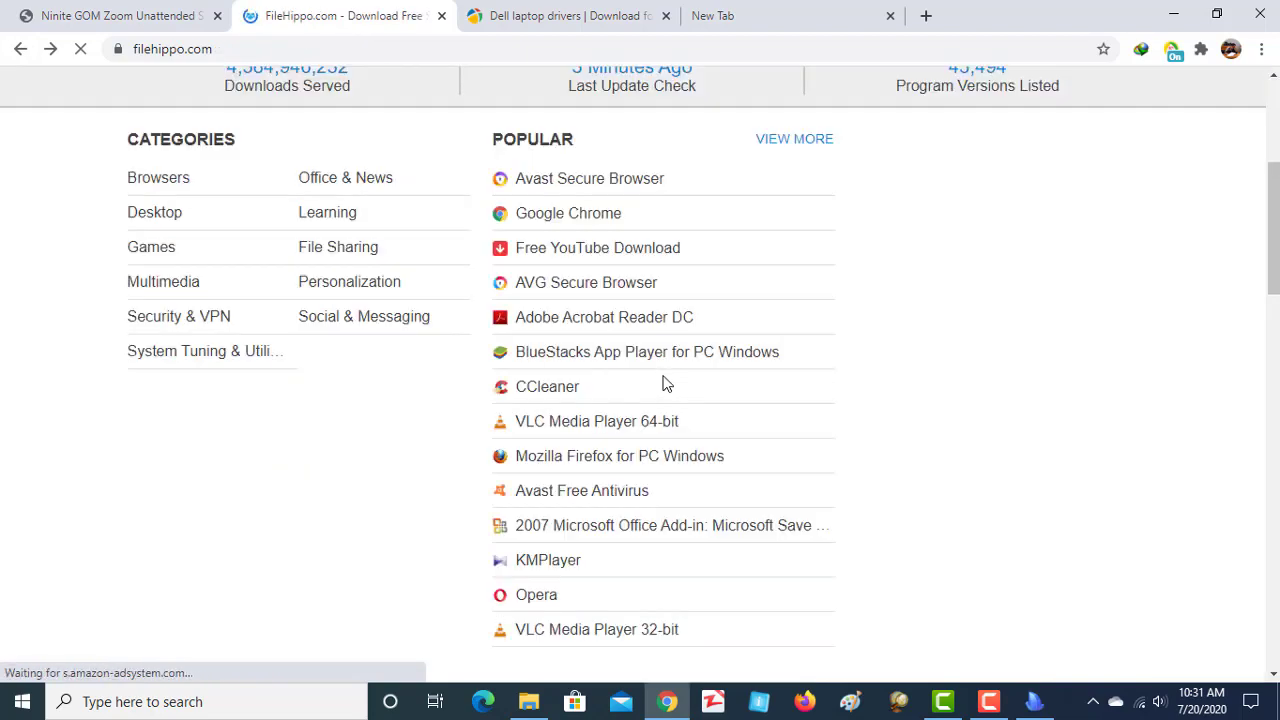
- Review Ninite's installer download page and go back to the start of the Ninite home page
left_click(143, 12)
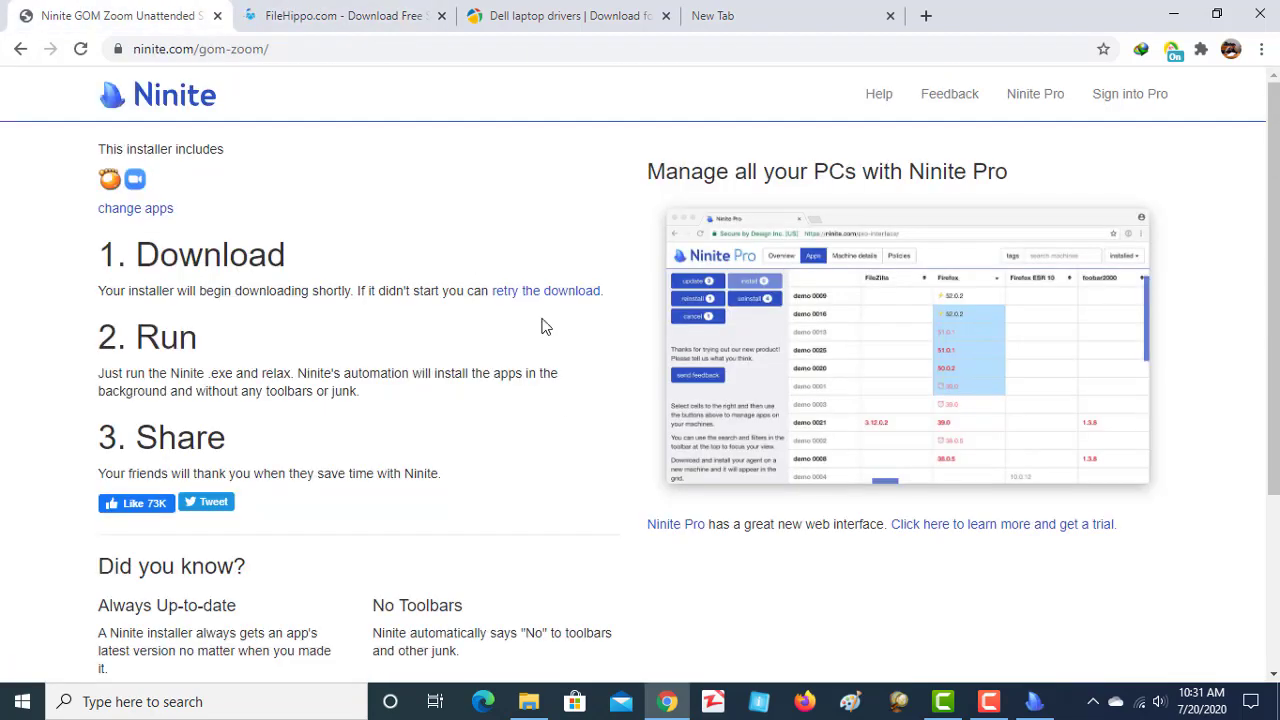
scroll(514, 337, "down", 3)
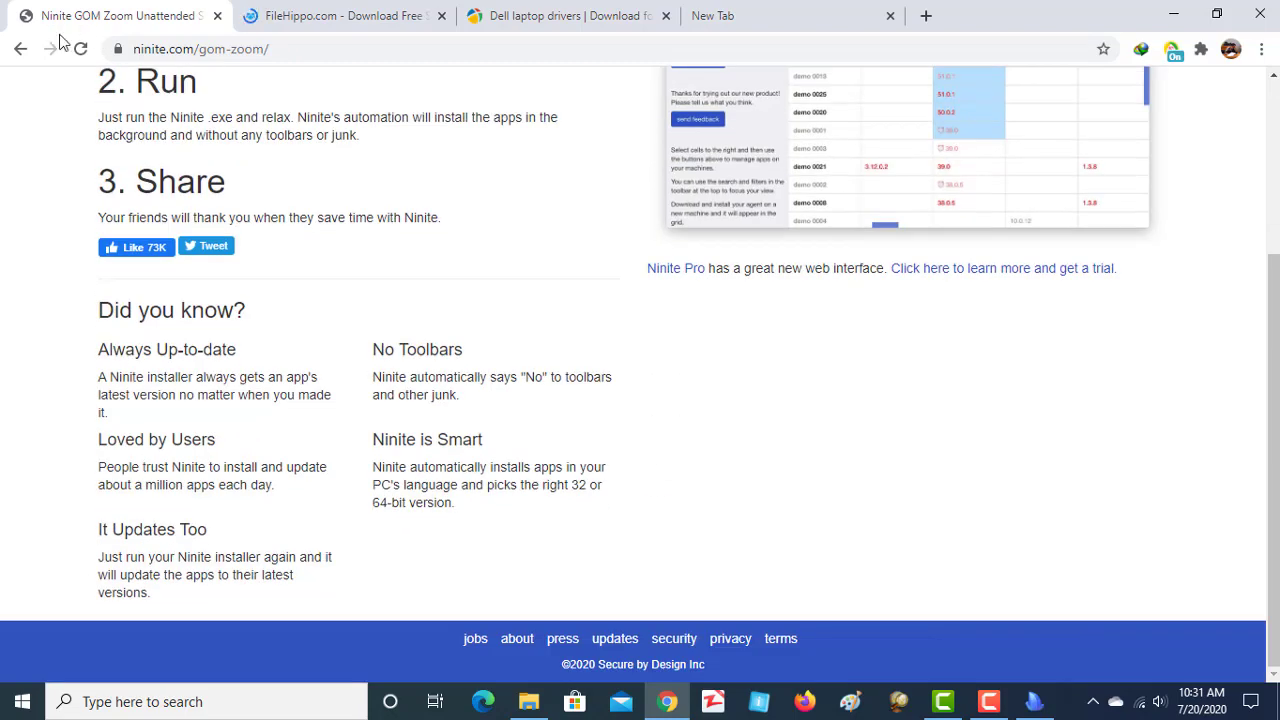
left_click(20, 50)
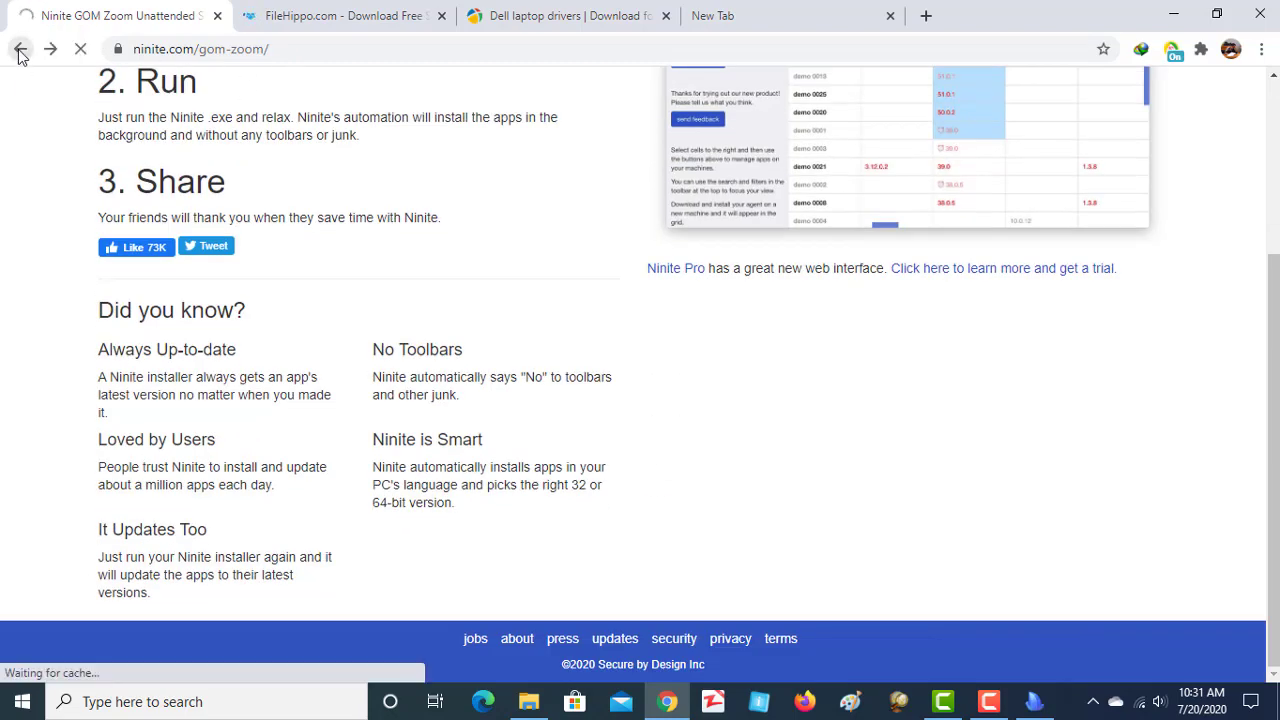
scroll(695, 362, "up", 3)
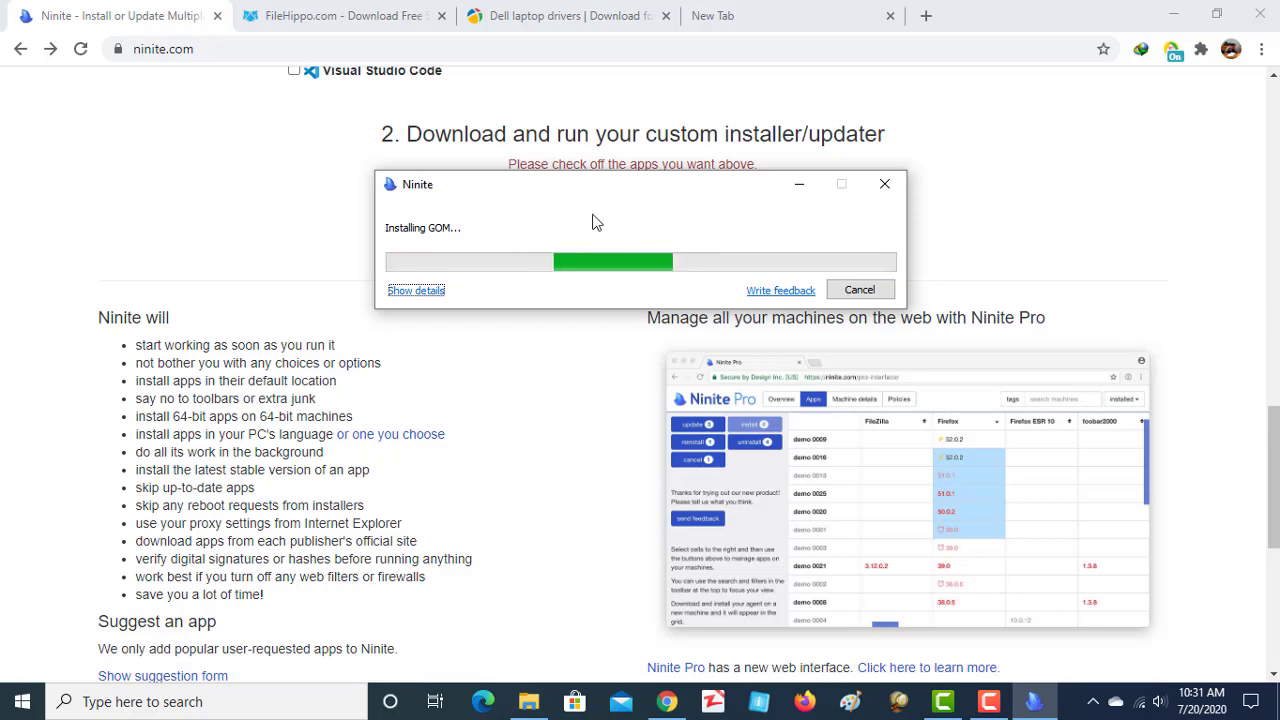
left_click(184, 227)
scroll(183, 215, "up", 5)
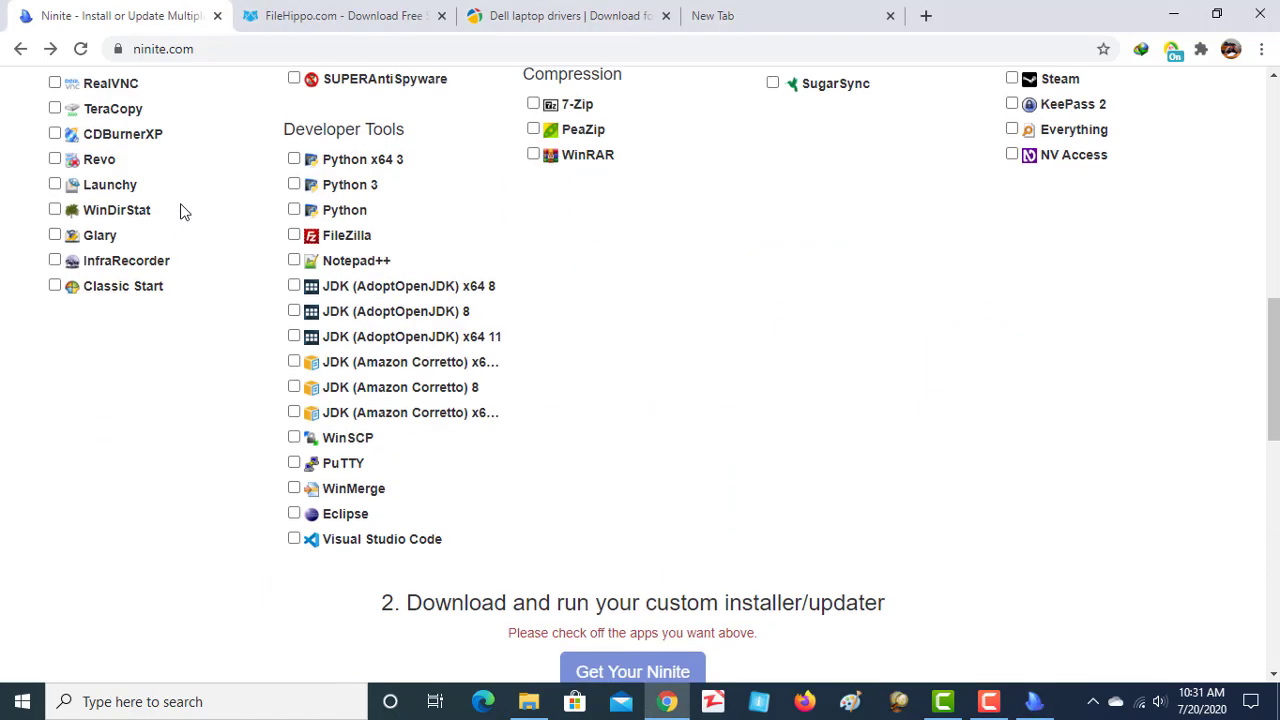
scroll(918, 448, "up", 10)
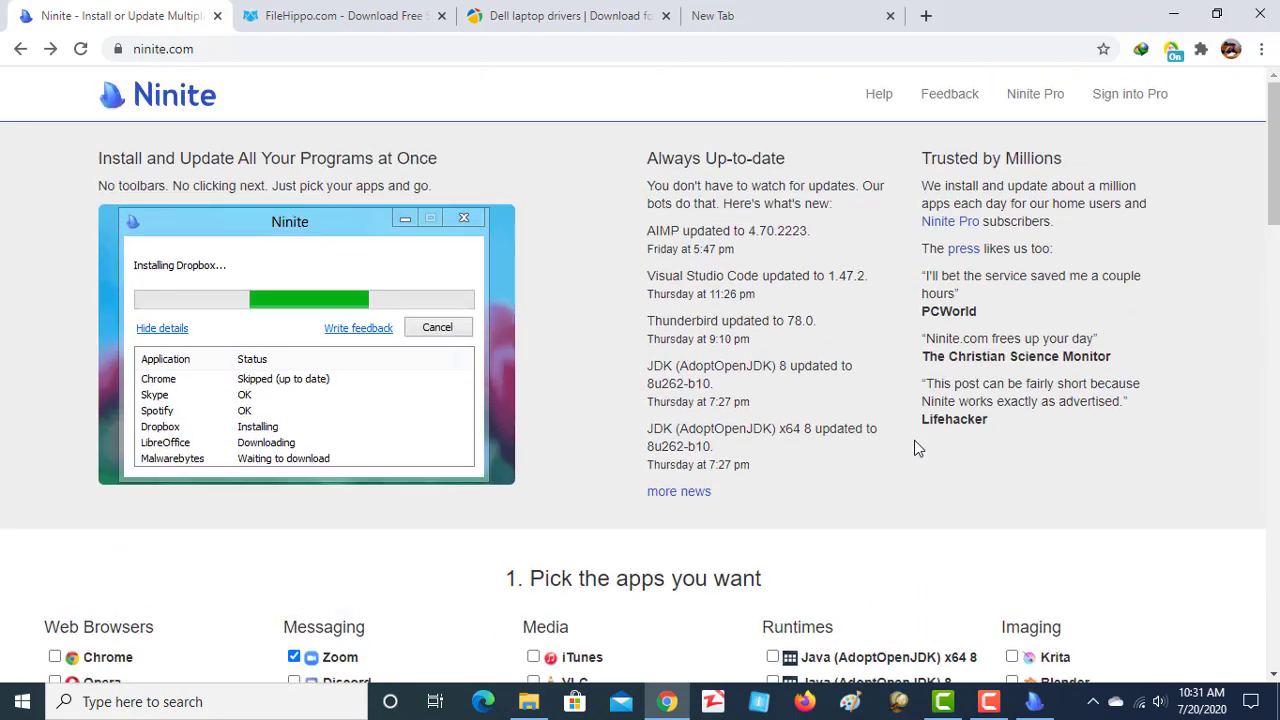
- Switch to DriverPack Solution's Dell laptops page and highlight its web address
left_click(560, 16)
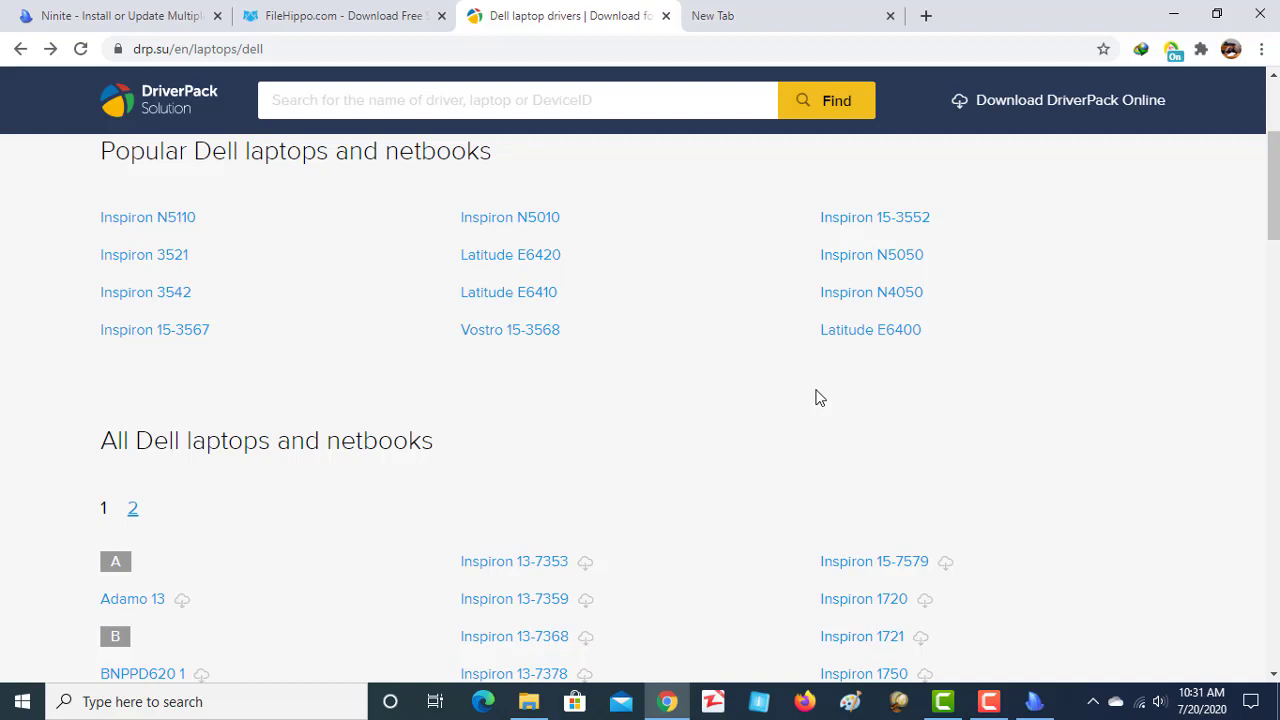
left_click(352, 54)
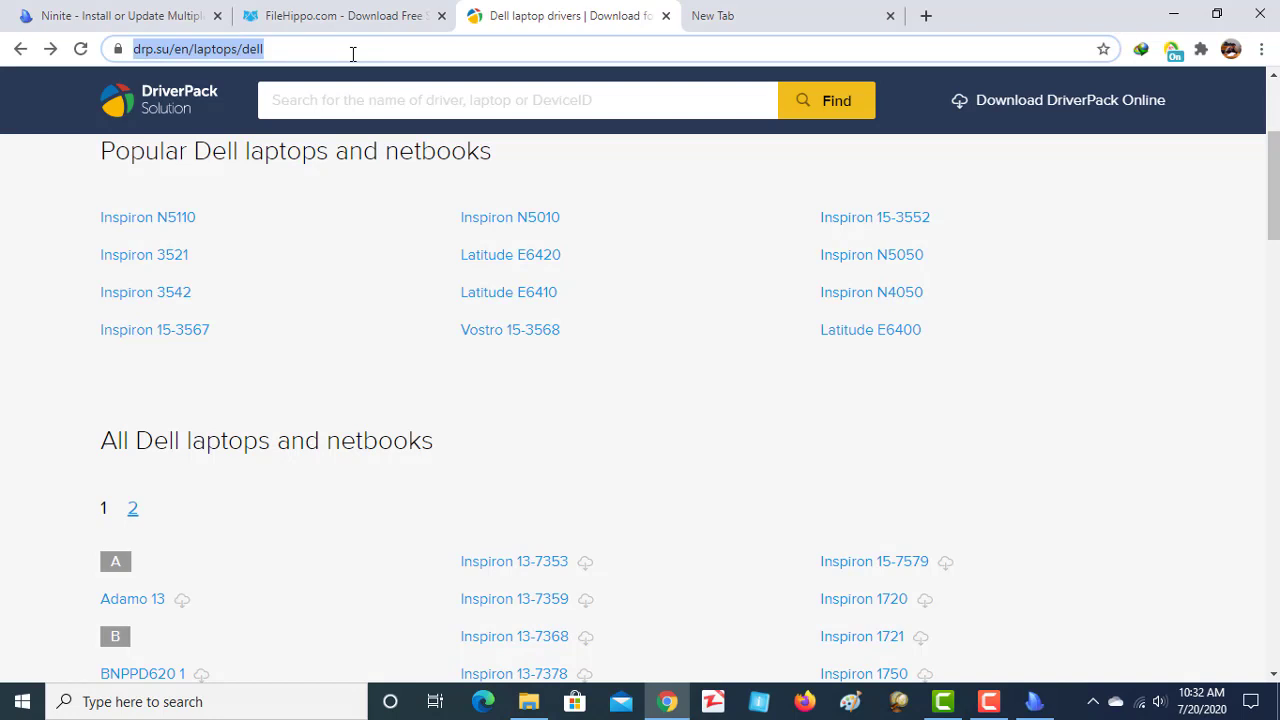
- Open the Windows System Information app, check the laptop's System Model entry and close the app
left_click(86, 702)
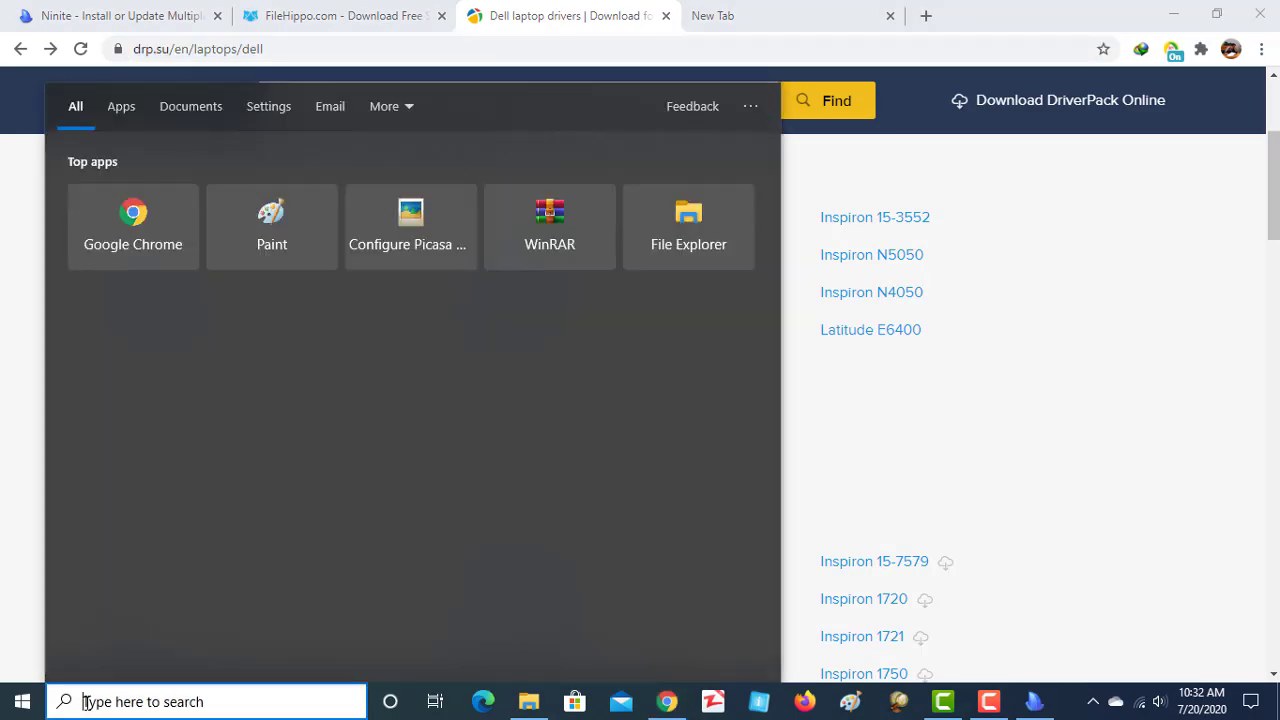
type("sy")
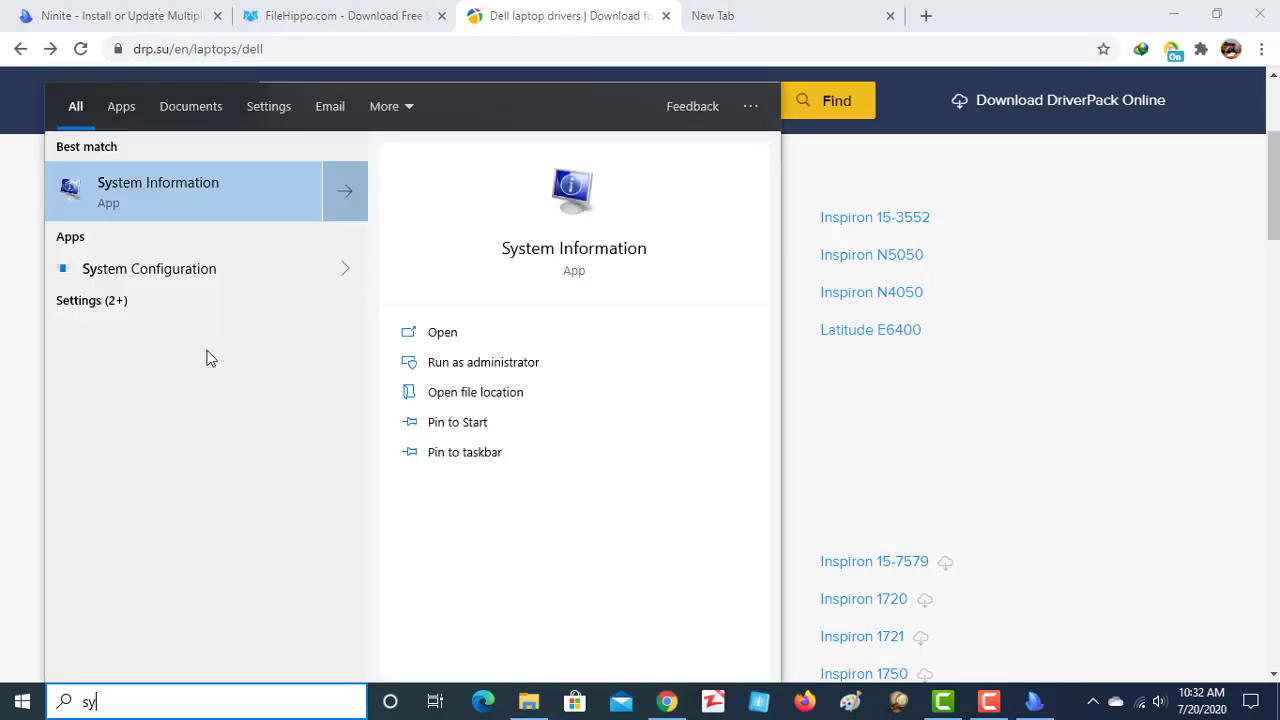
left_click(185, 203)
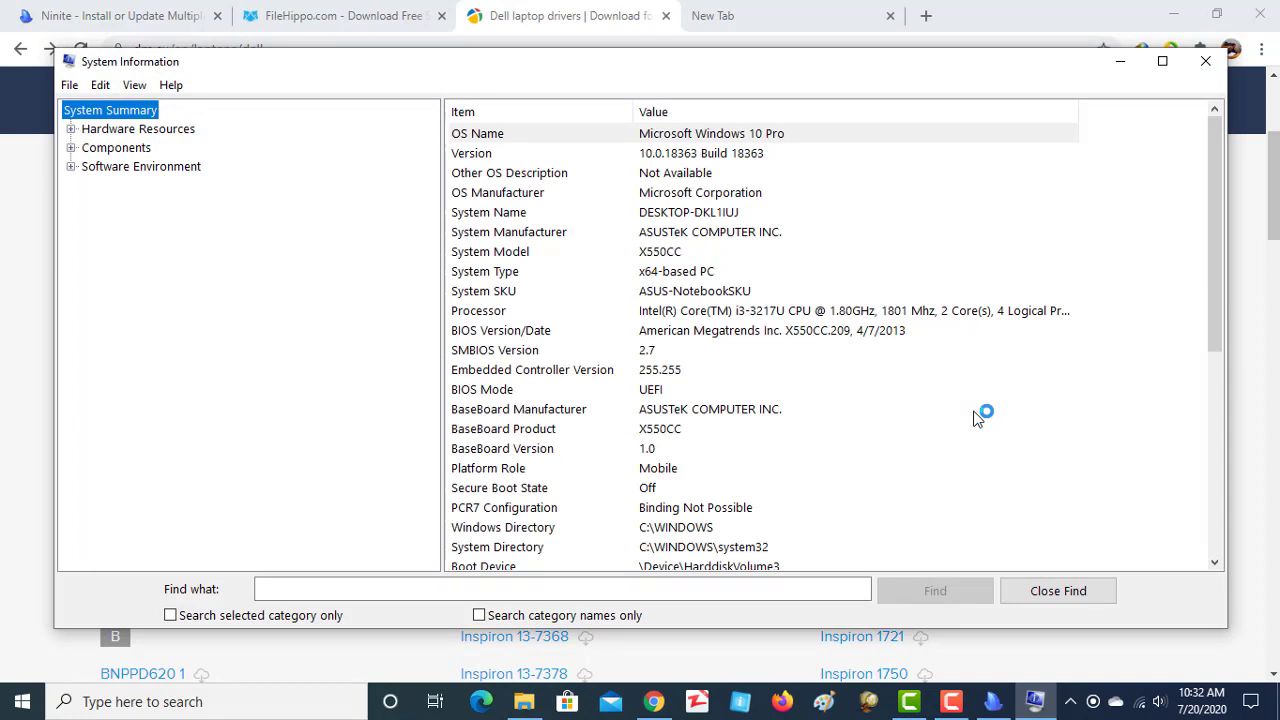
left_click(533, 254)
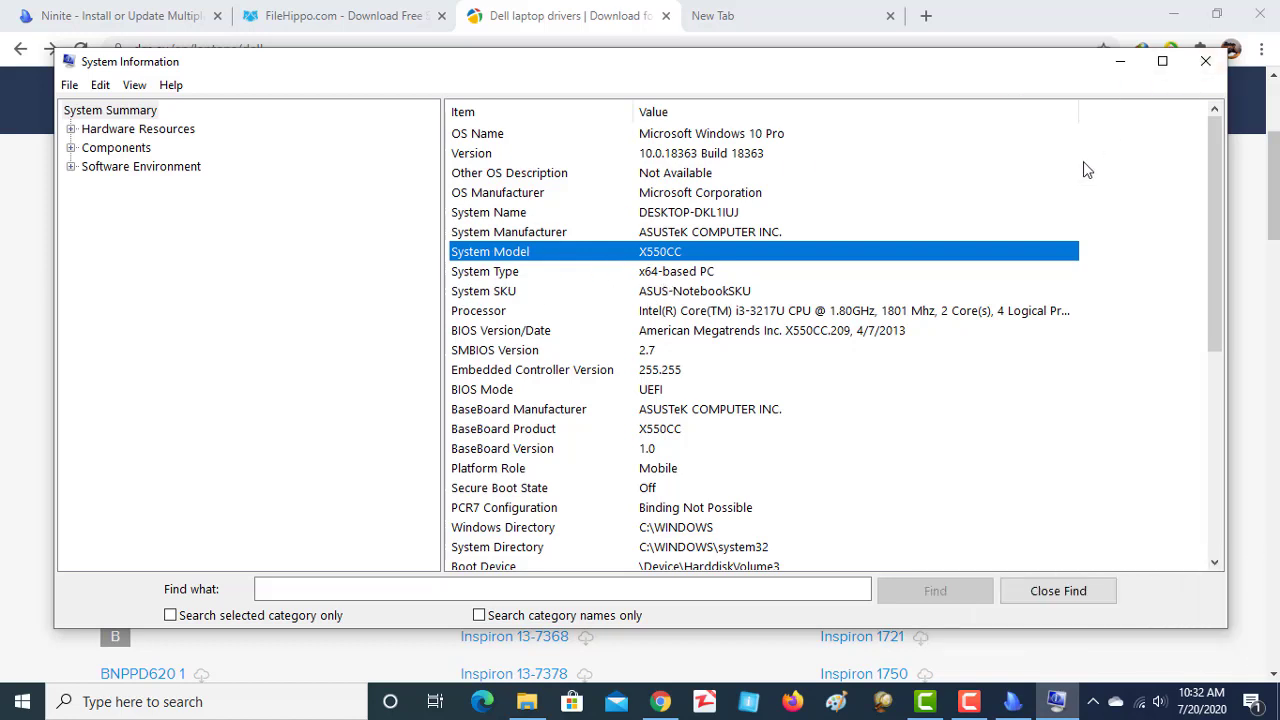
left_click(1206, 62)
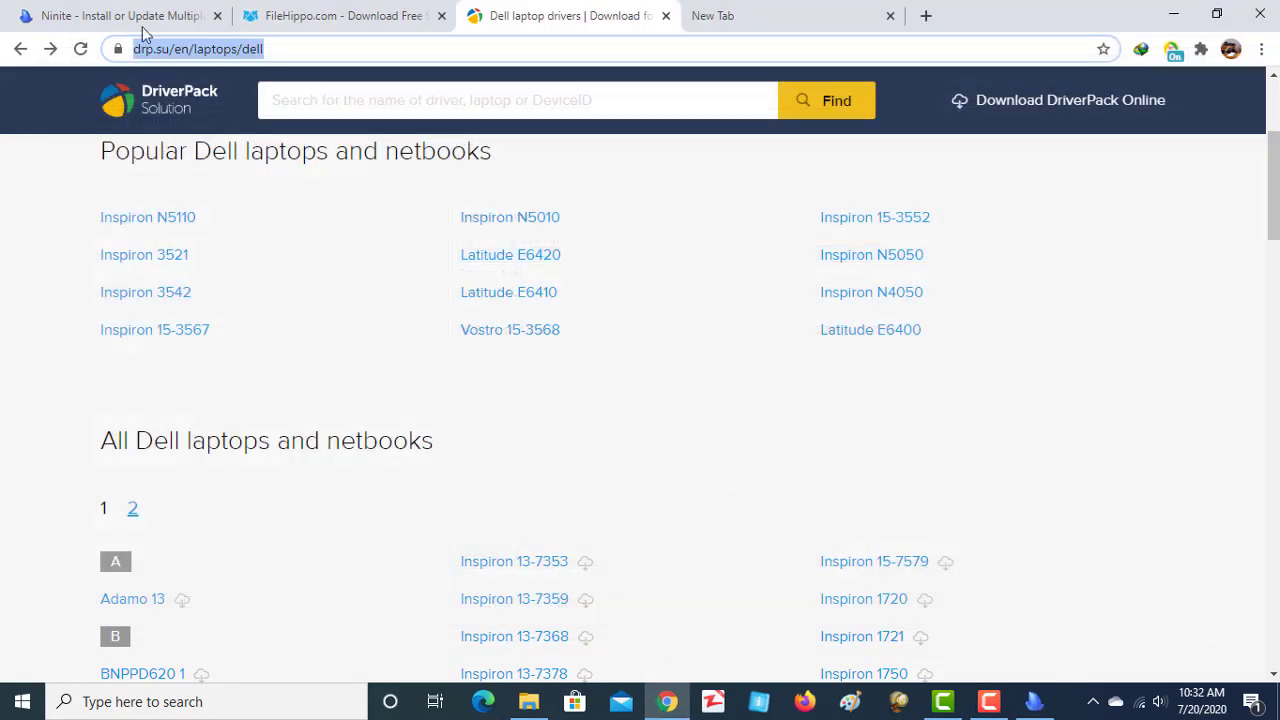
- Return to the DriverPack catalog and open the driver page for the Asus X550CC laptop
left_click(20, 48)
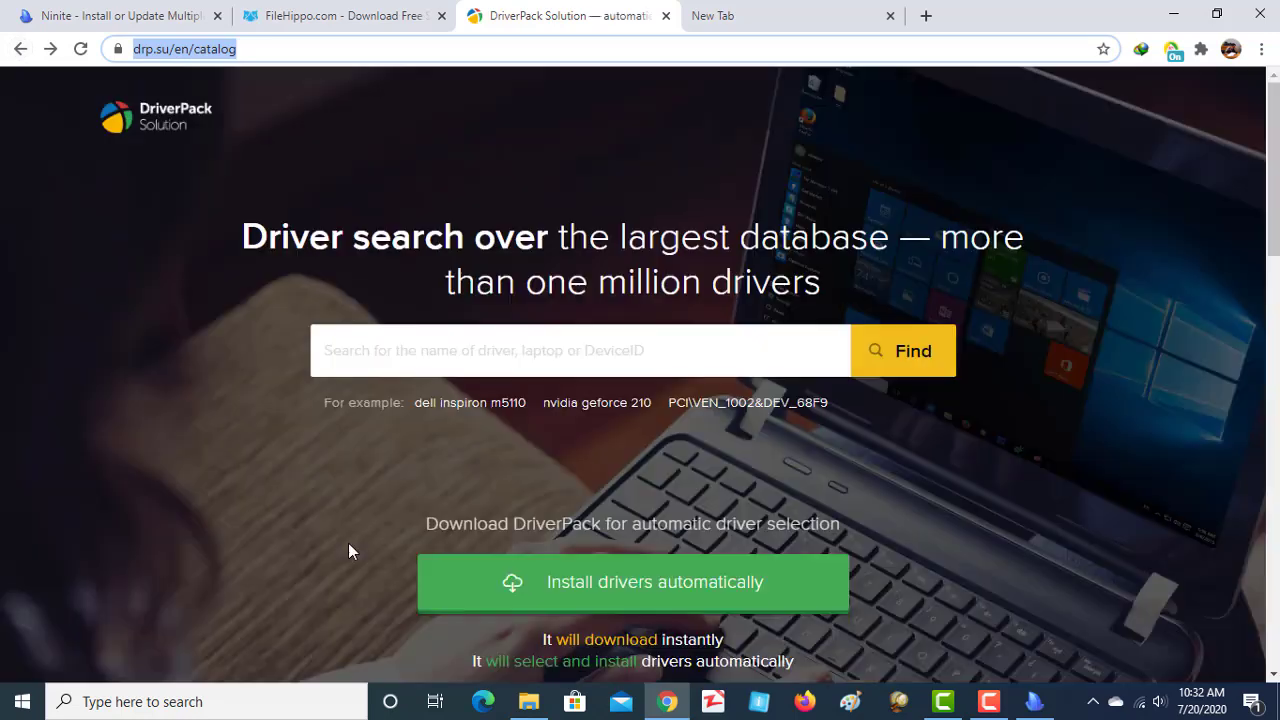
scroll(934, 420, "down", 10)
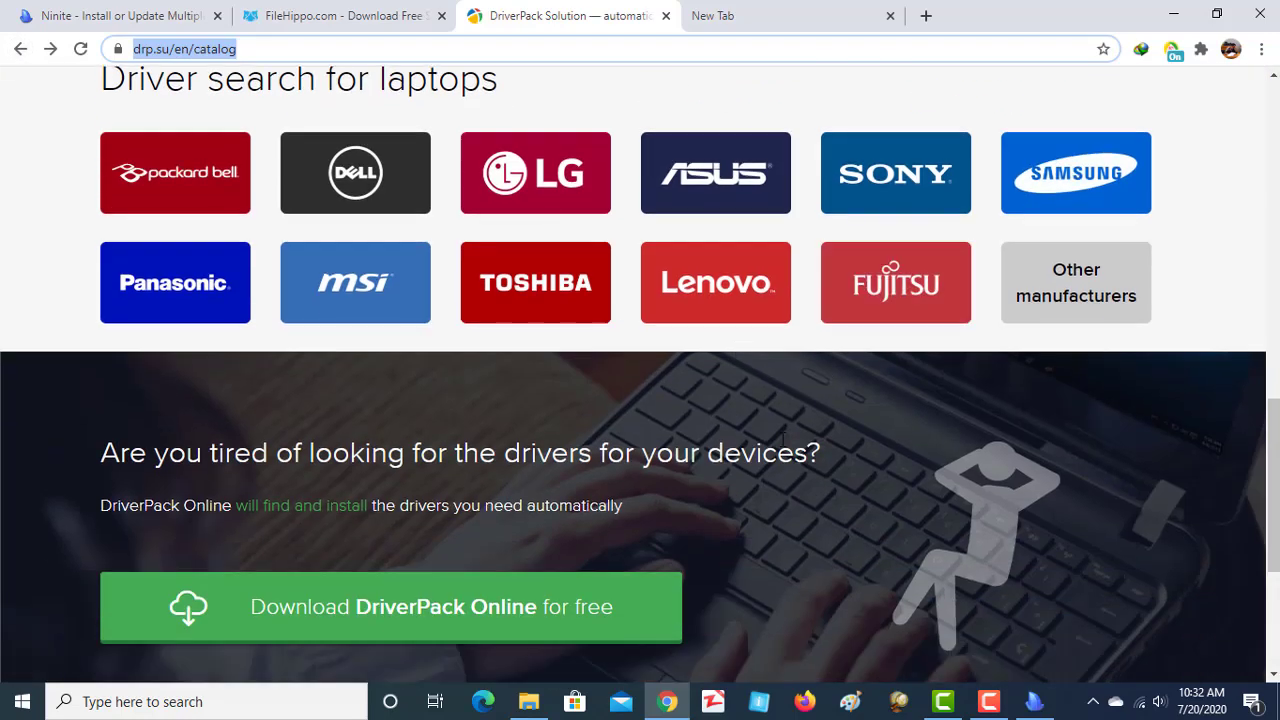
left_click(746, 192)
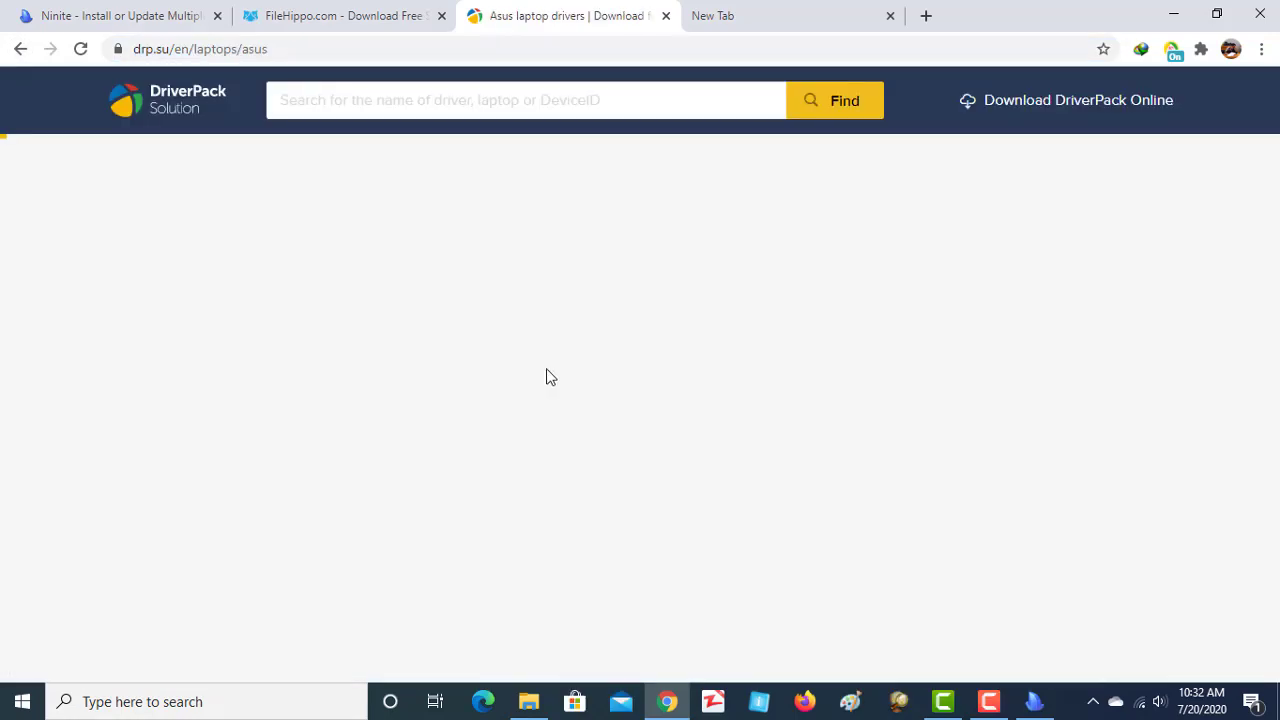
scroll(493, 452, "down", 3)
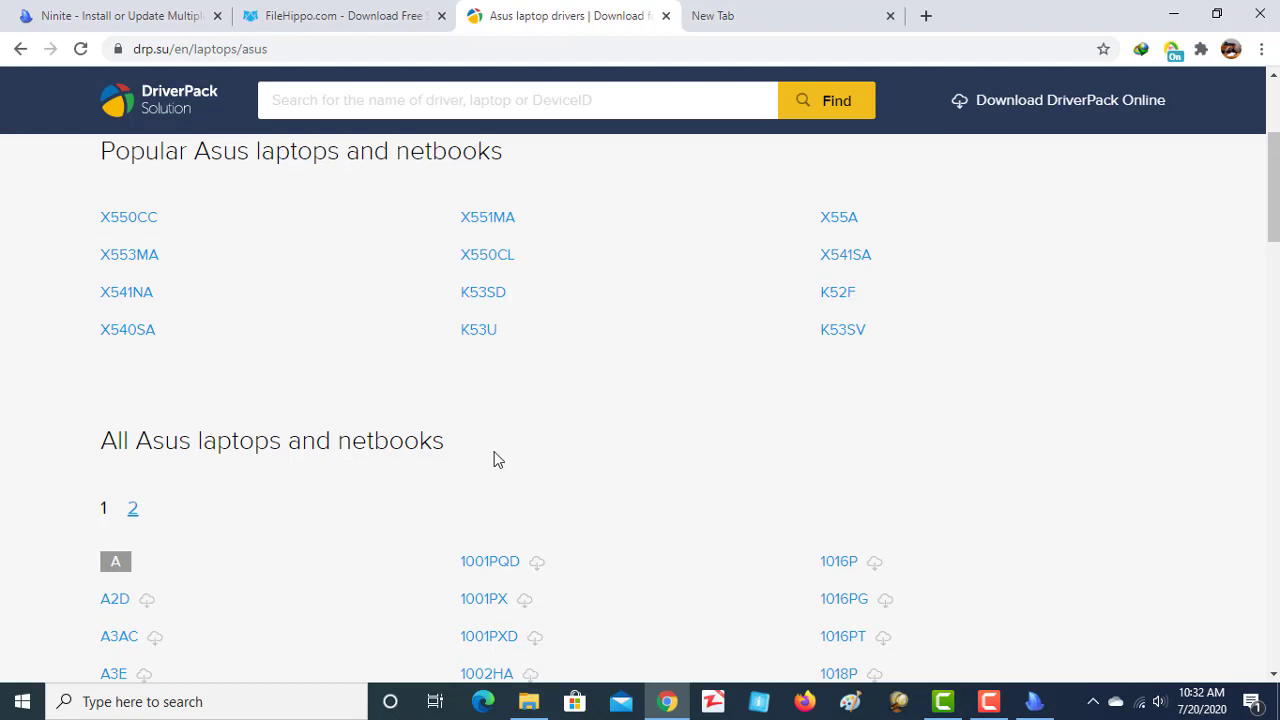
left_click(140, 227)
- Look through the available X550CC drivers and the choices in the device type and operating system filters
scroll(724, 377, "down", 3)
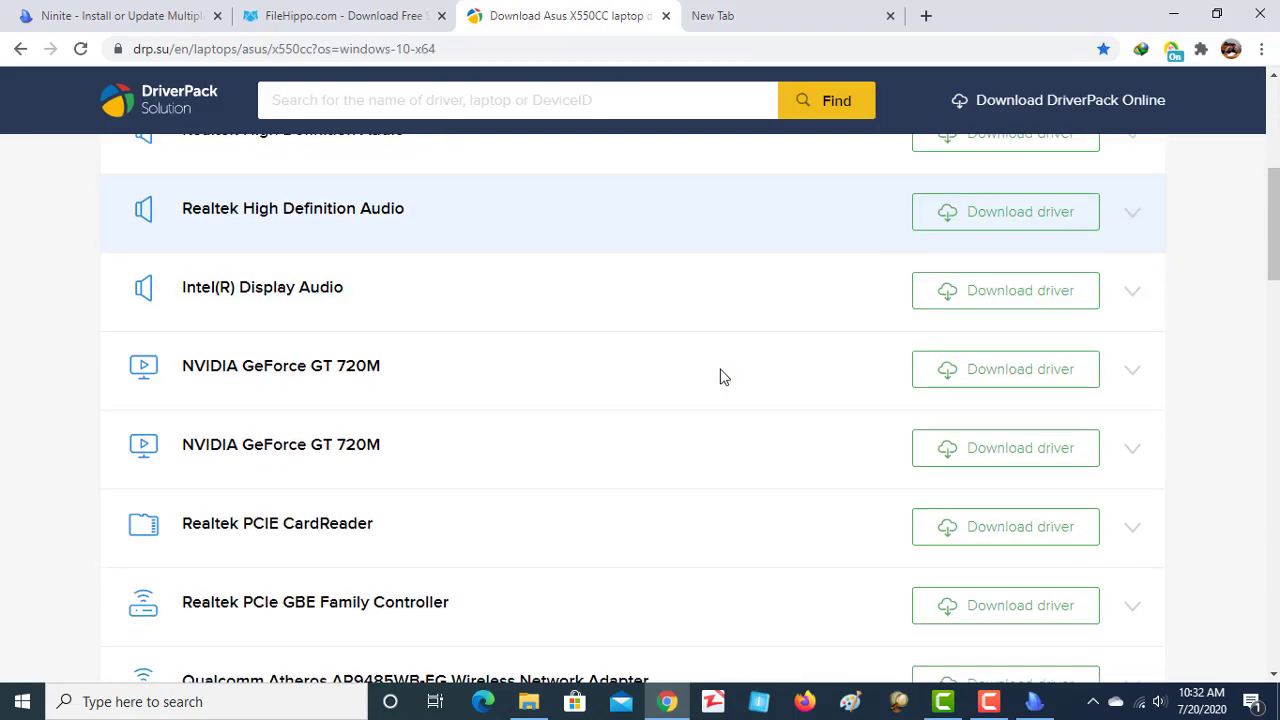
scroll(700, 390, "down", 3)
scroll(660, 549, "up", 7)
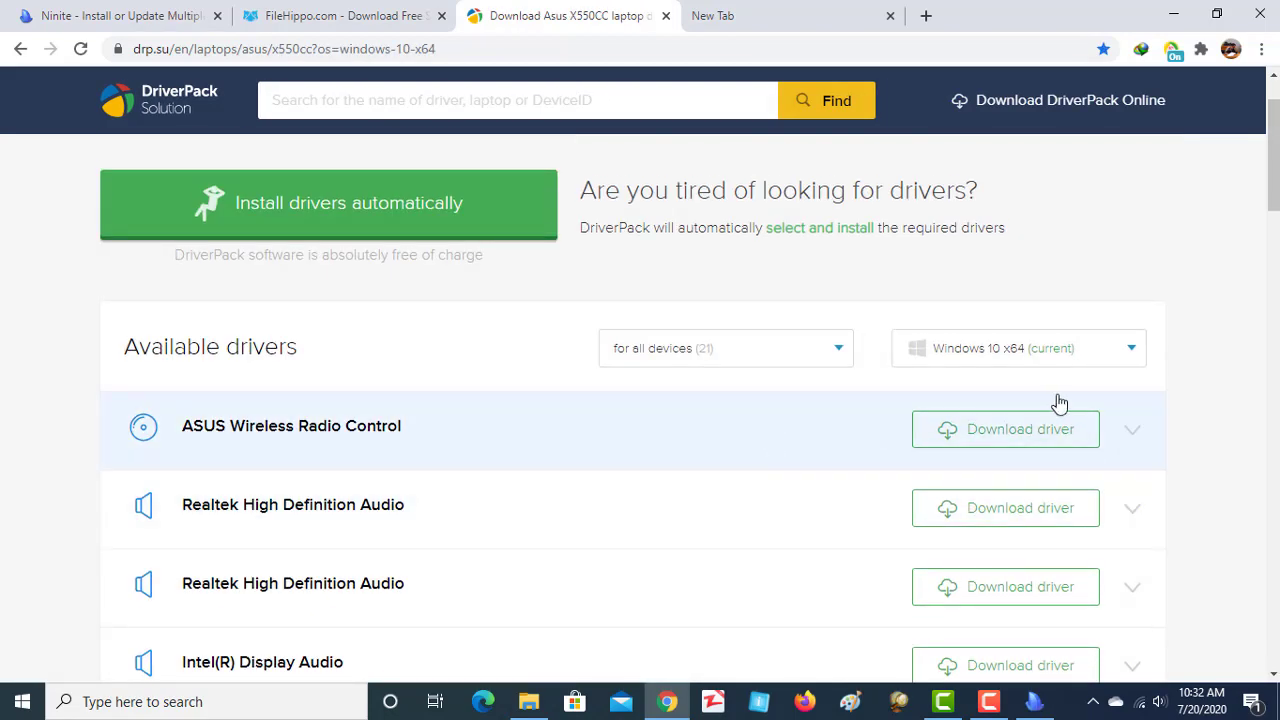
left_click(838, 352)
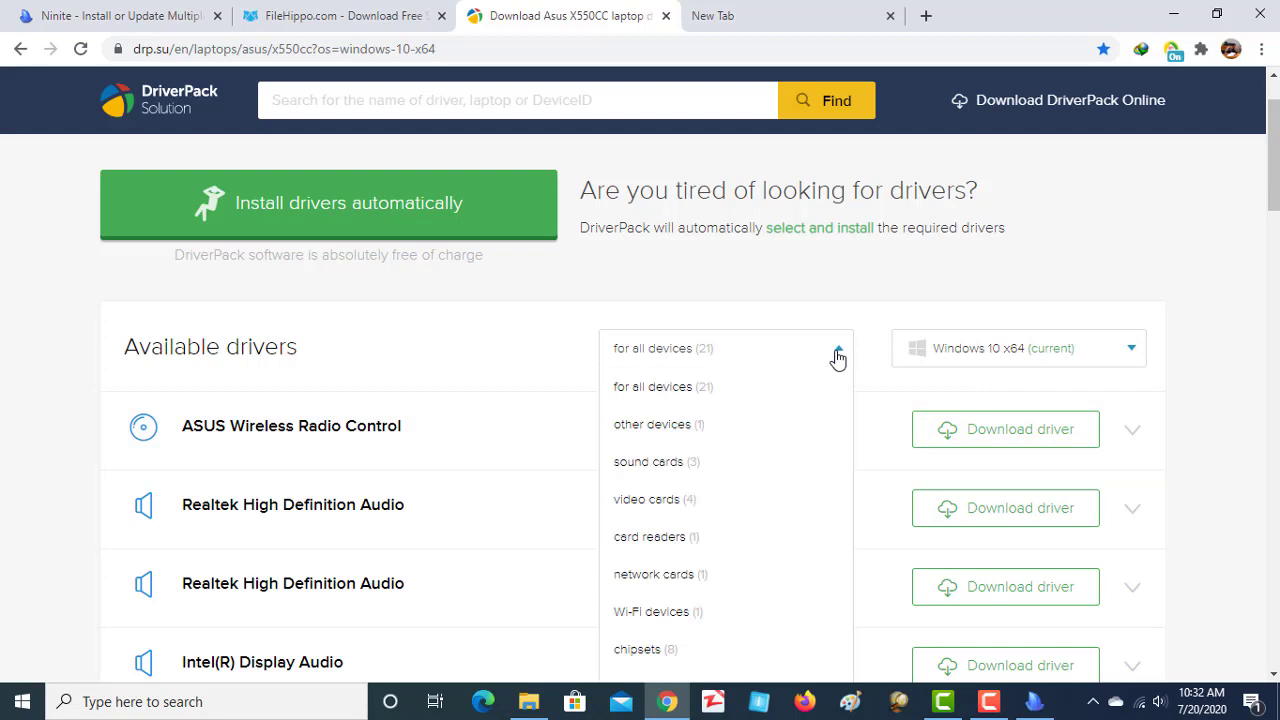
left_click(797, 355)
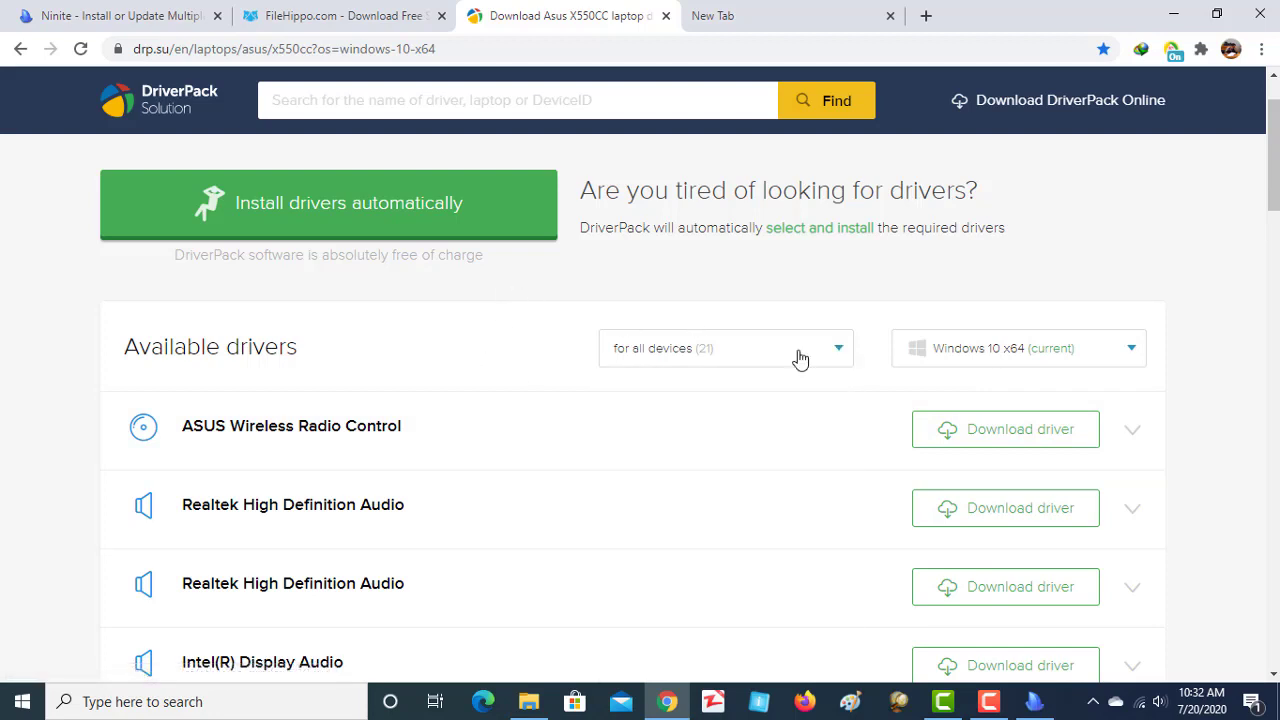
left_click(1090, 362)
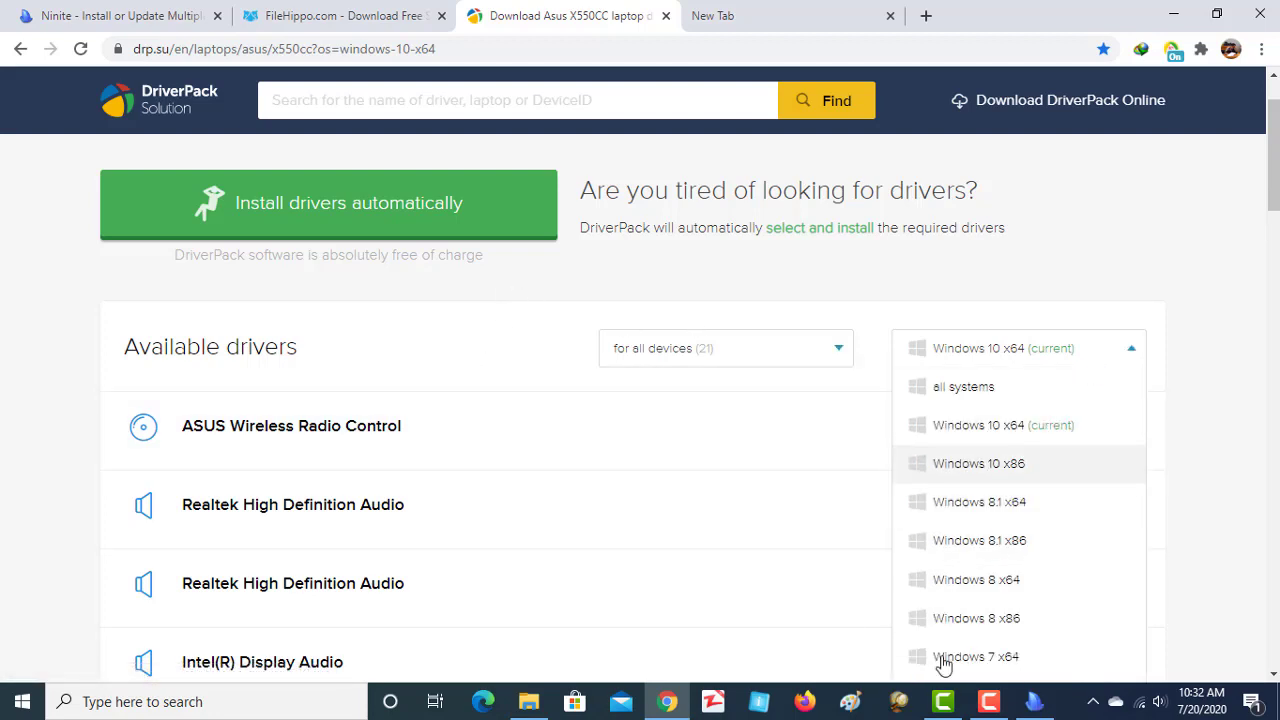
left_click(900, 296)
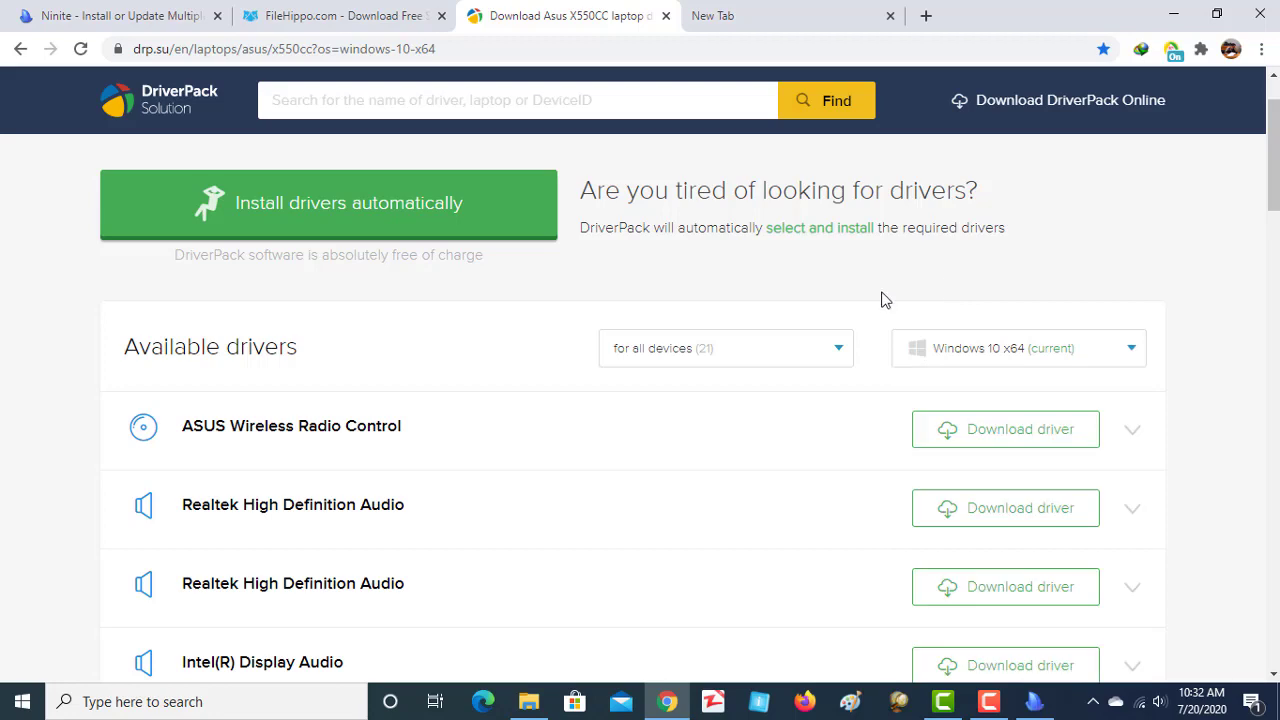
- Expand the ASUS Wireless Radio Control driver to review its details and ZIP download option, and collapse it again
left_click(1134, 432)
scroll(1137, 443, "down", 3)
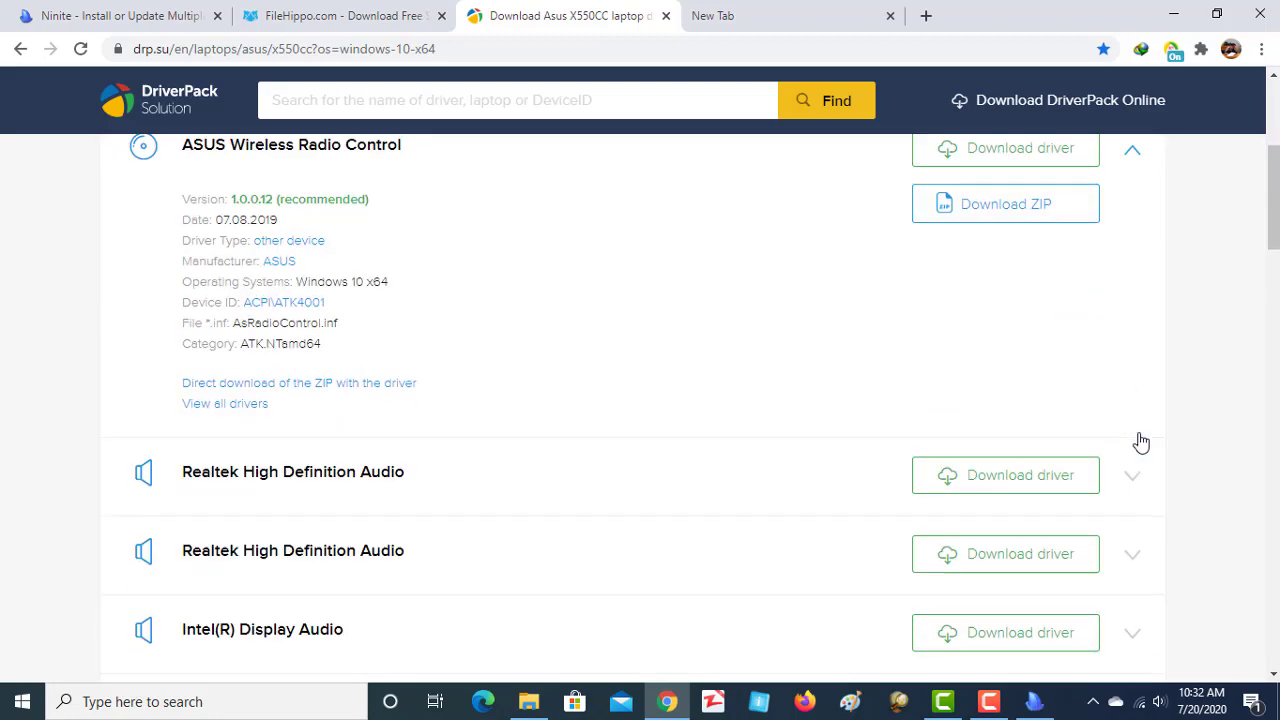
scroll(843, 336, "up", 2)
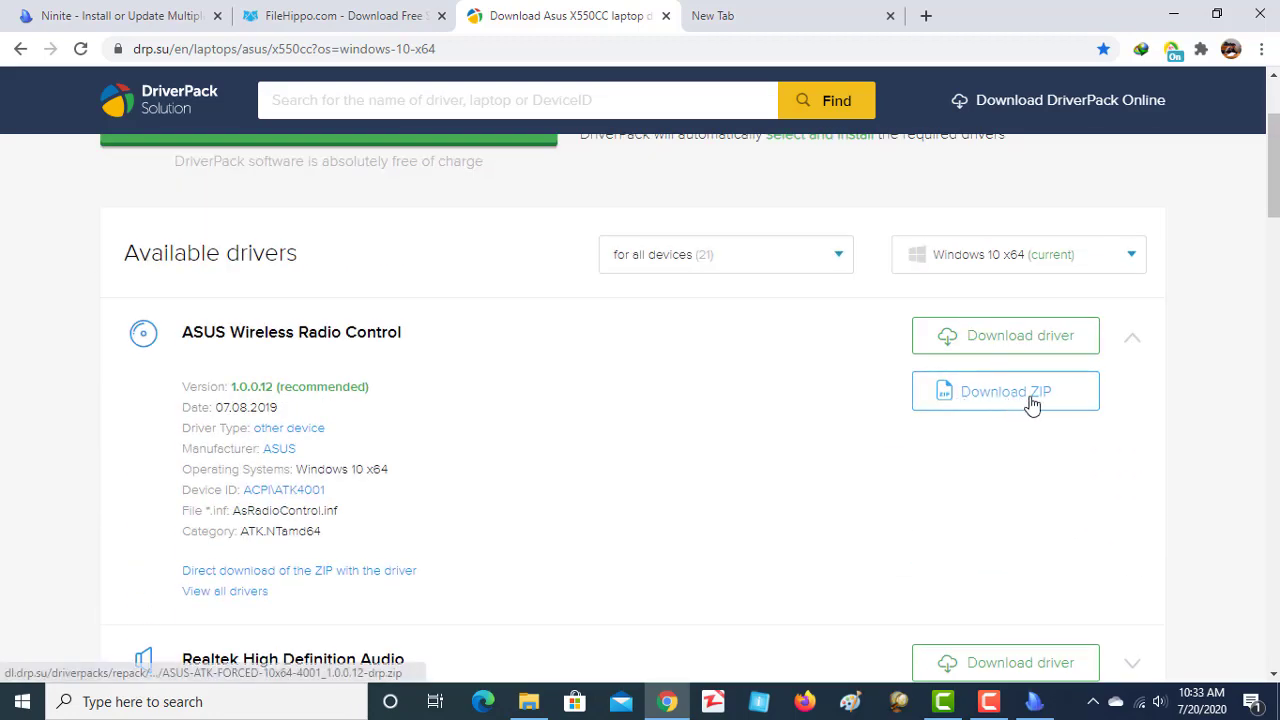
left_click(1132, 338)
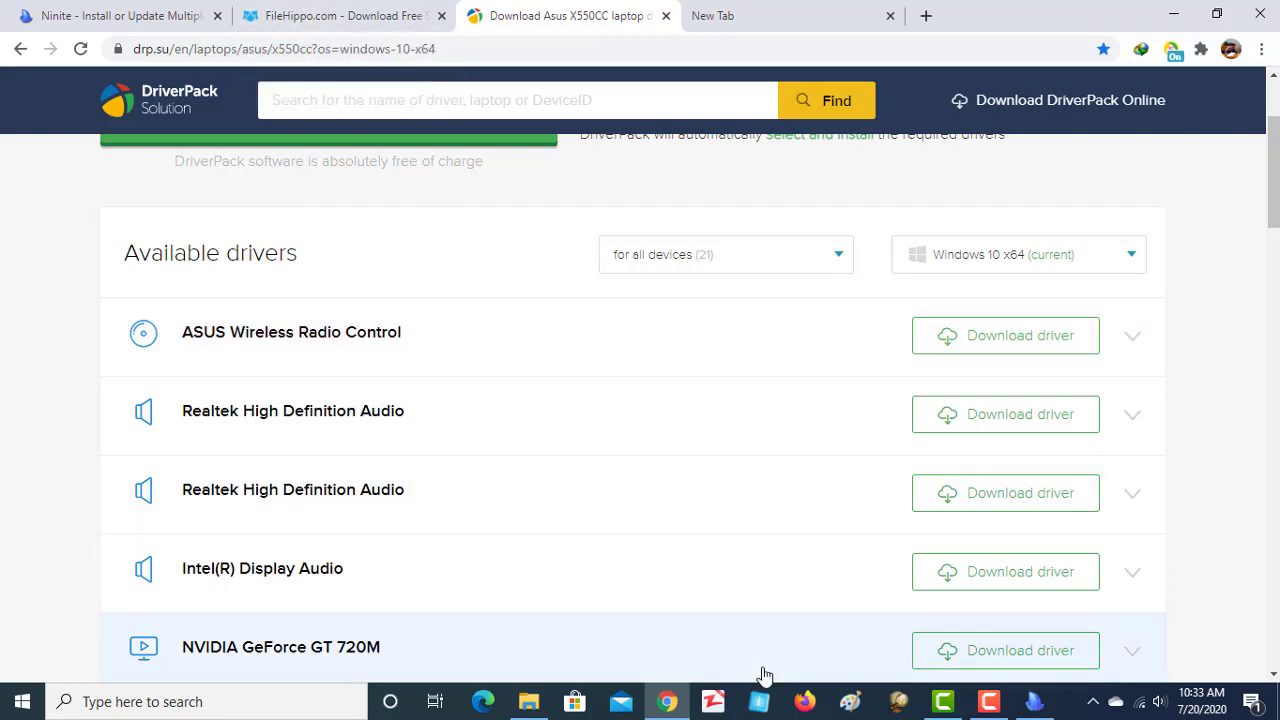
- Close the finished Ninite installer window and clear the open windows away to show the desktop
left_click(1034, 701)
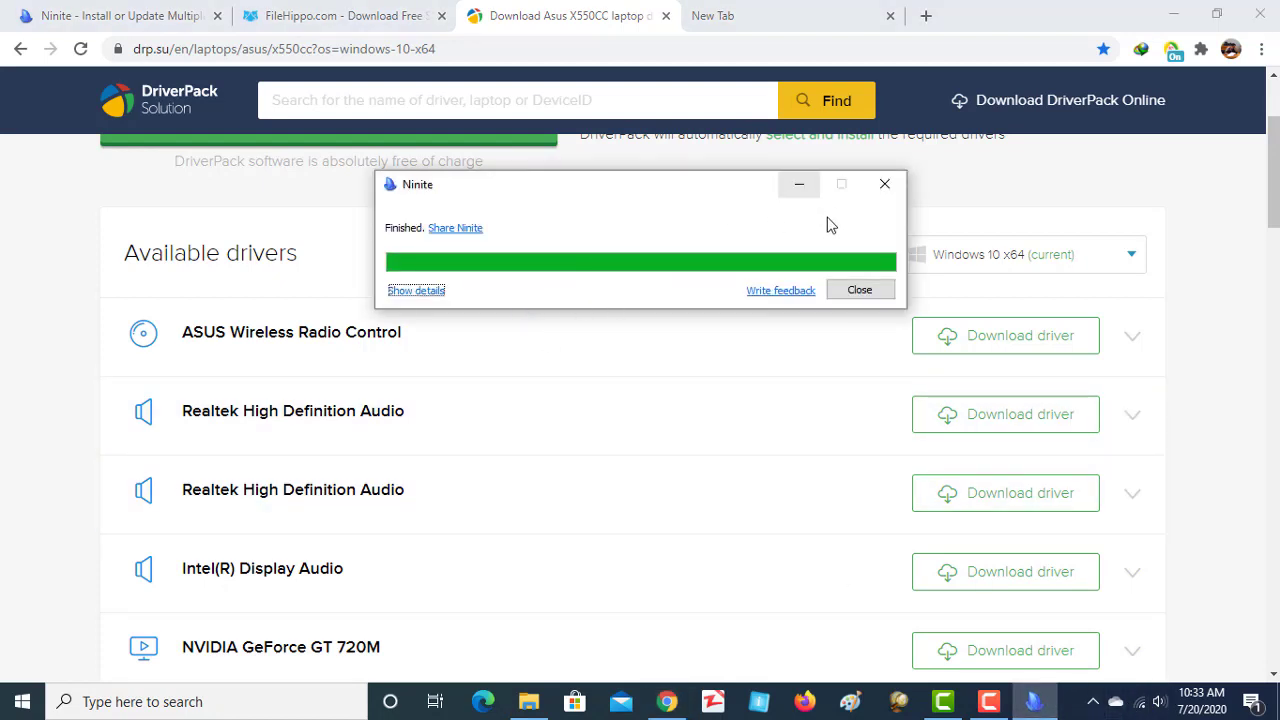
left_click(860, 289)
left_click(1172, 12)
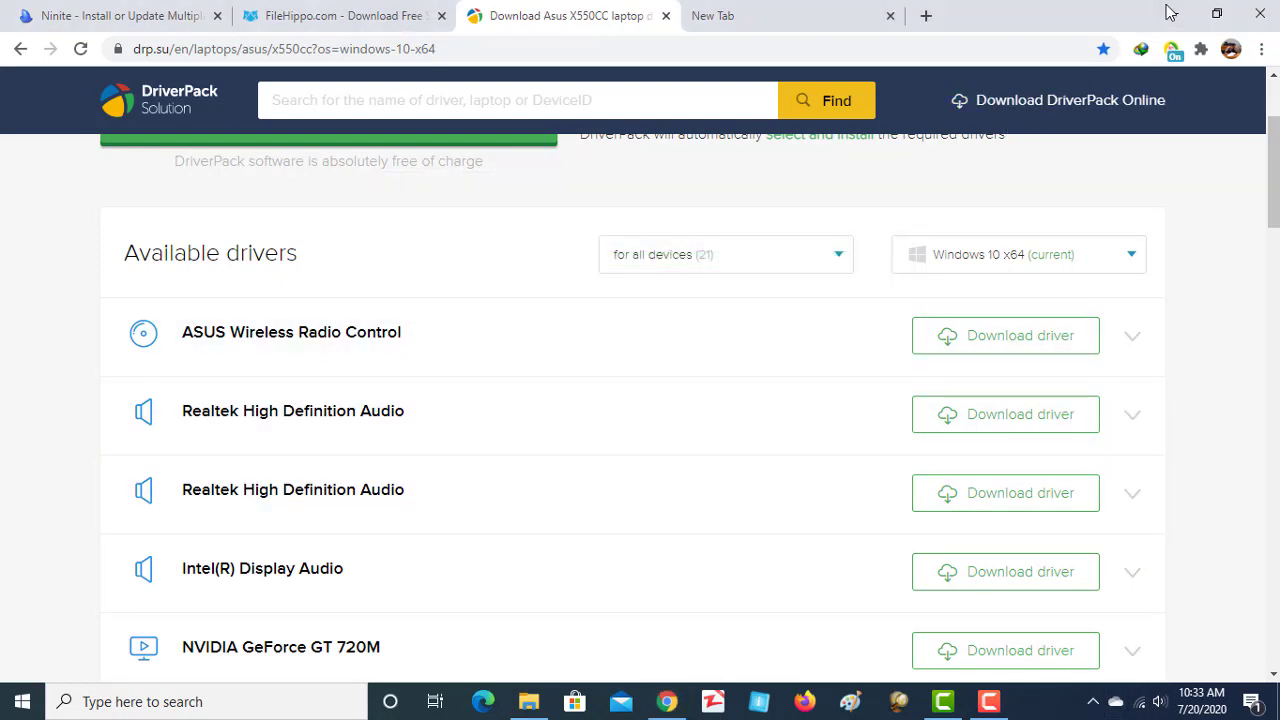
left_click(1257, 10)
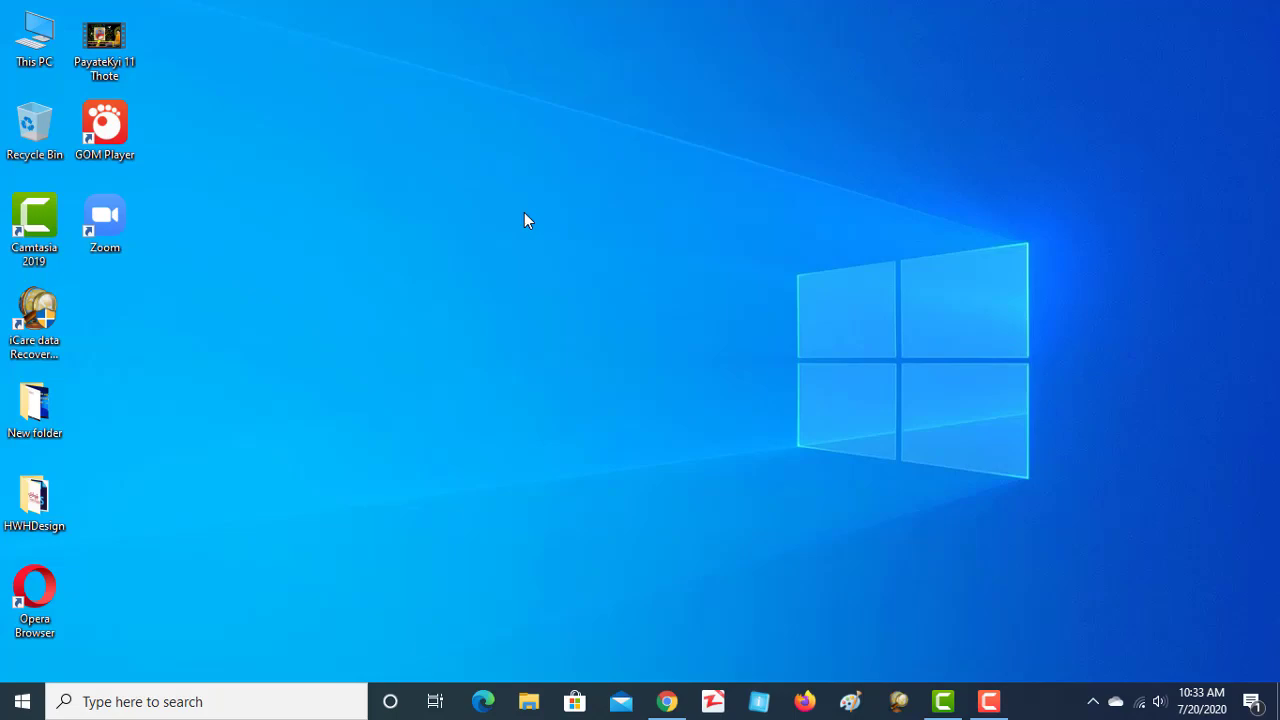
- Bring Chrome back, revisit the Ninite home page and review the Asus X550CC driver list on DriverPack Solution
left_click(666, 701)
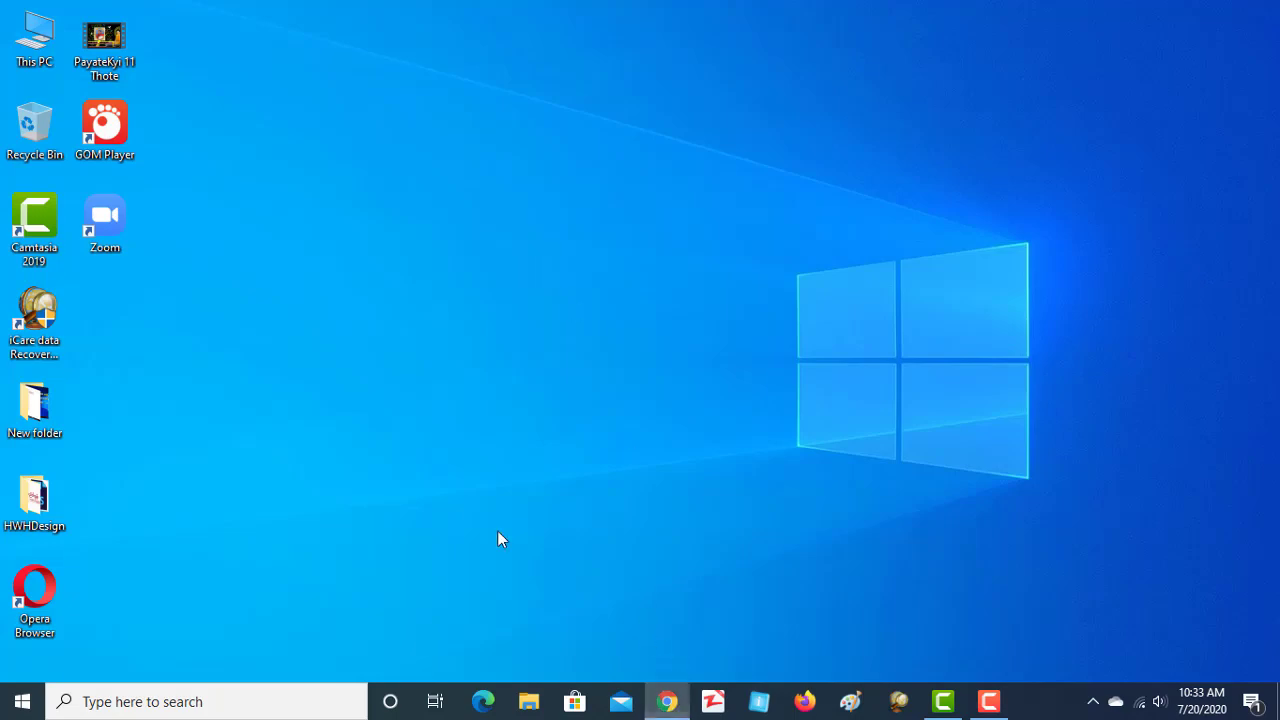
left_click(103, 17)
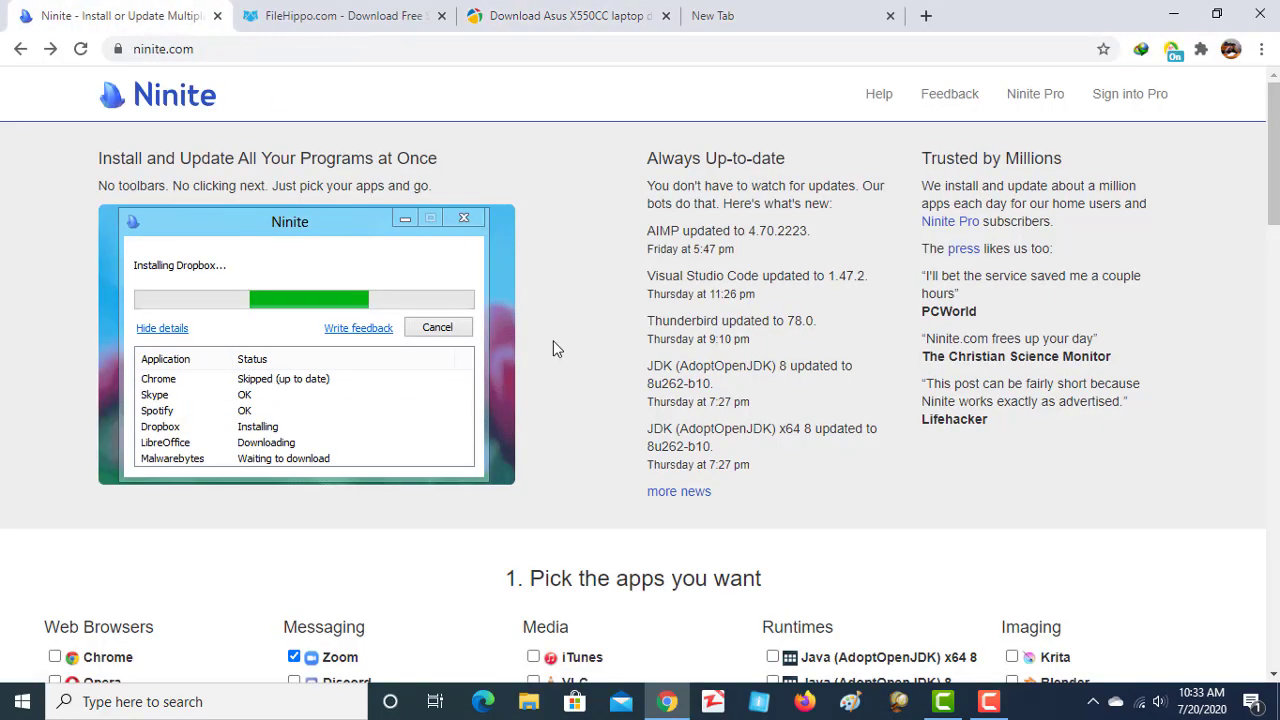
left_click(560, 16)
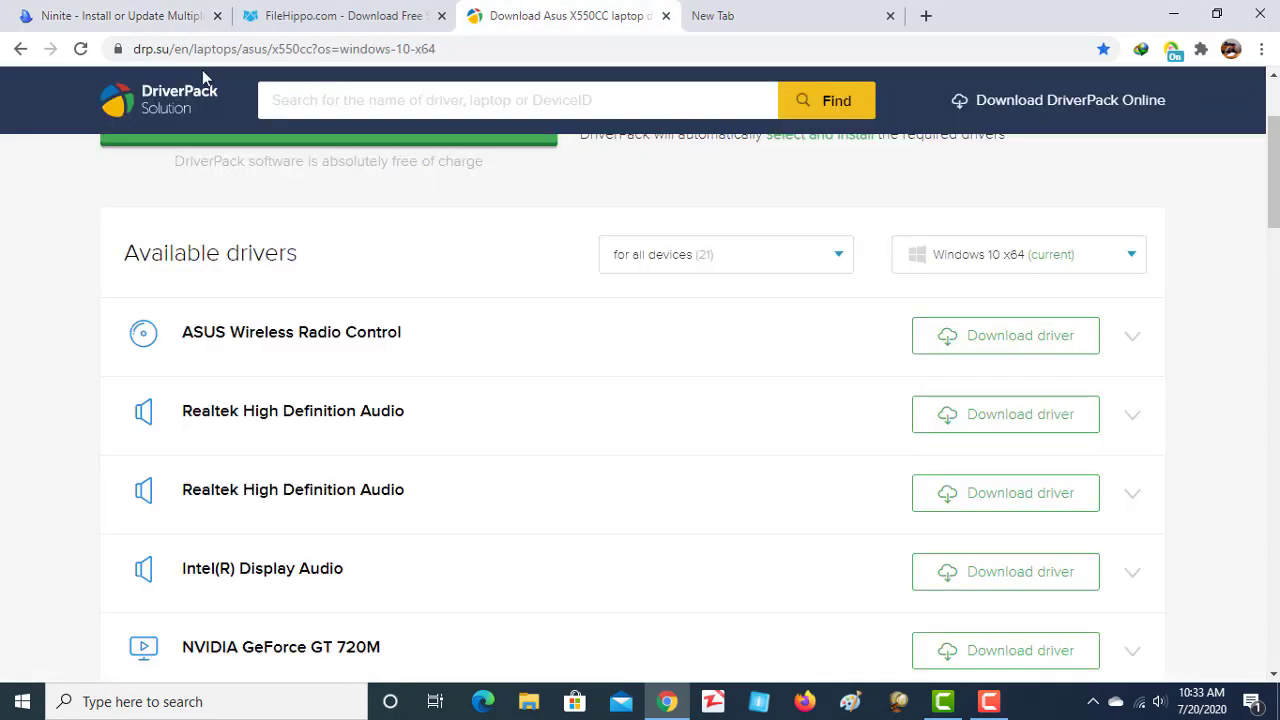
scroll(667, 432, "up", 2)
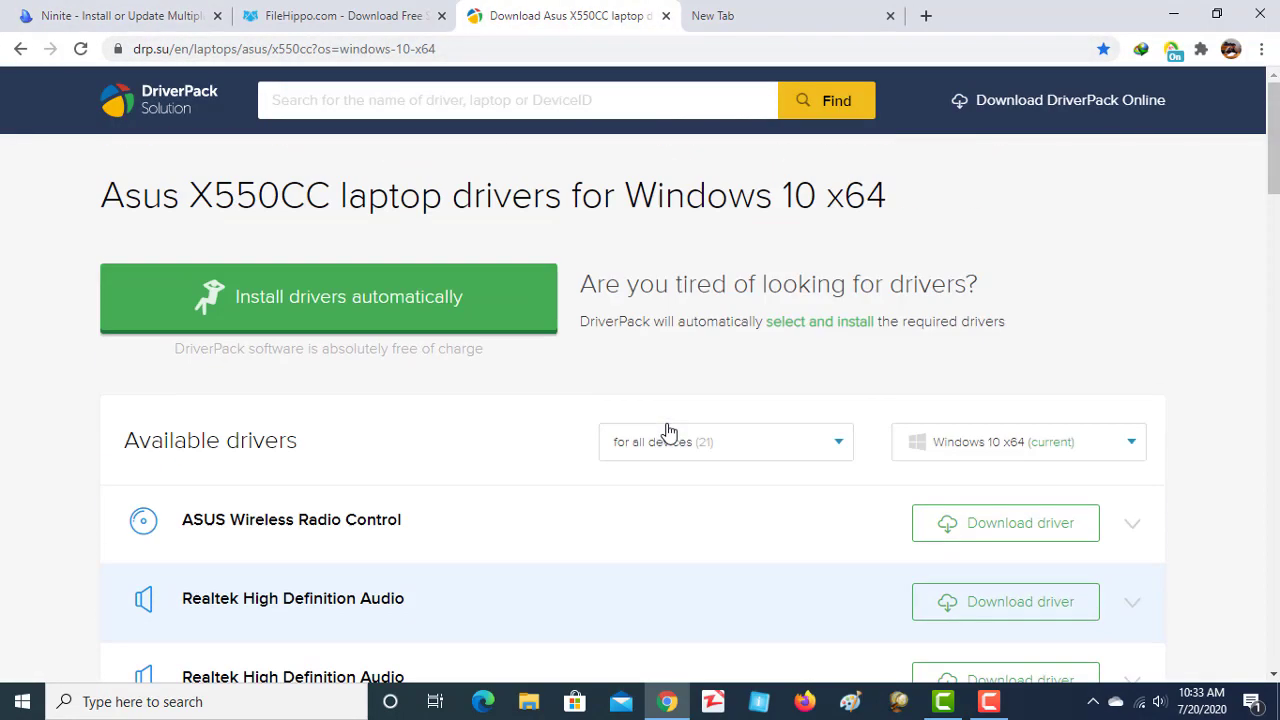
scroll(669, 457, "down", 4)
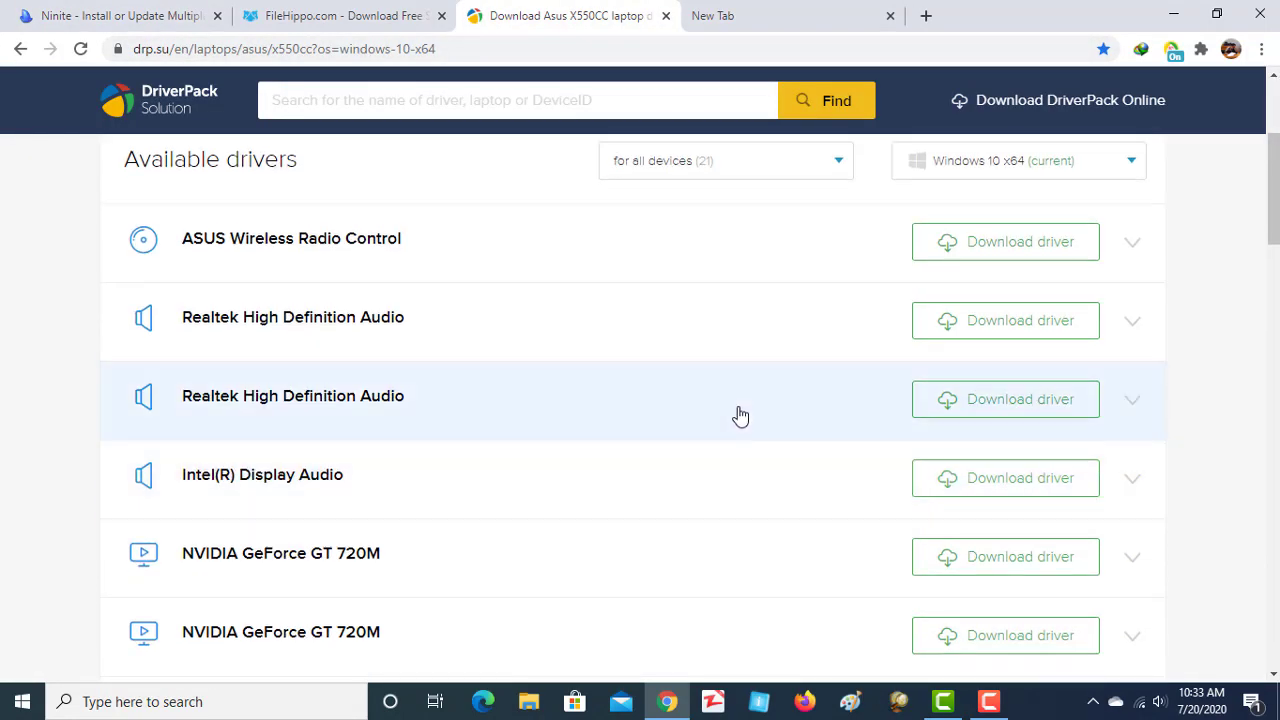